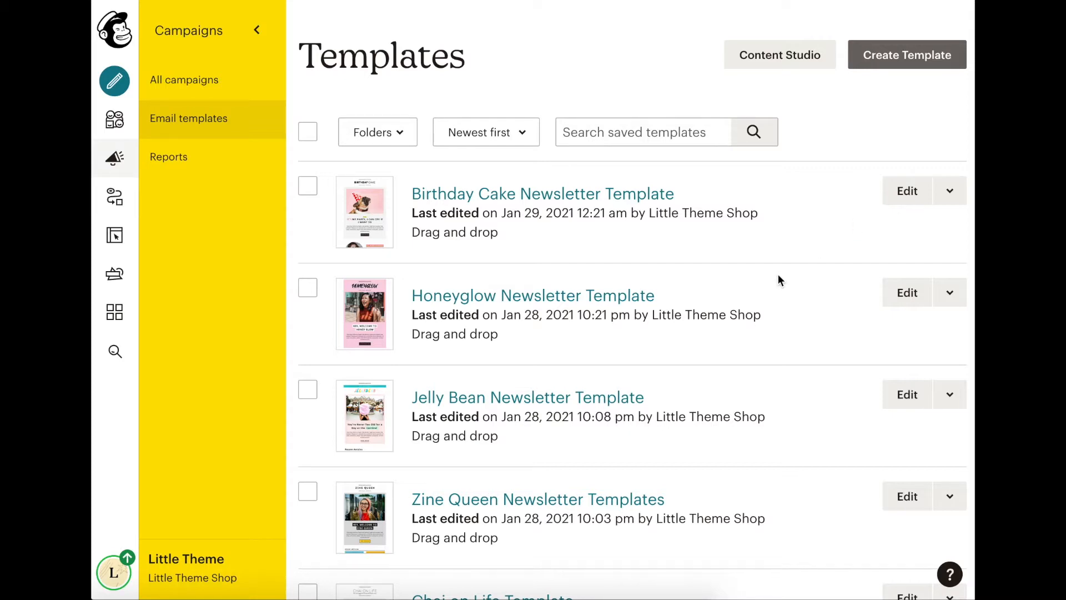
- Open the Birthday Cake Newsletter Template for editing and look over the available content blocks
{"action": "left_click", "coordinate": [907, 191]}
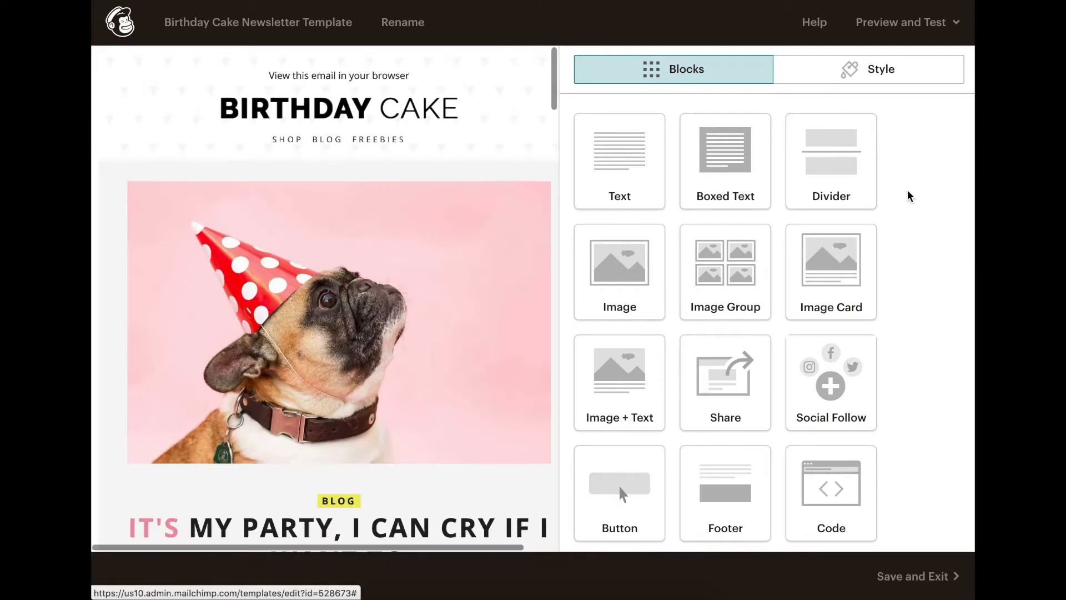
{"action": "scroll", "coordinate": [908, 190], "scroll_direction": "down", "scroll_amount": 2}
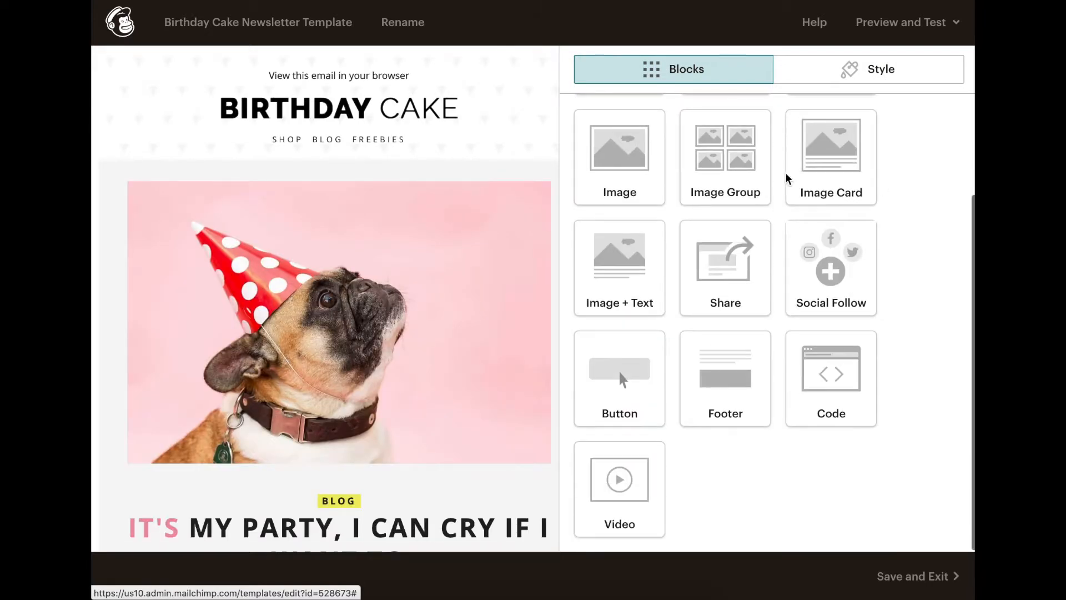
{"action": "scroll", "coordinate": [424, 333], "scroll_direction": "down", "scroll_amount": 3}
- Move the Join the Community block up so it sits directly below the On the Blog articles
{"action": "scroll", "coordinate": [425, 333], "scroll_direction": "down", "scroll_amount": 13}
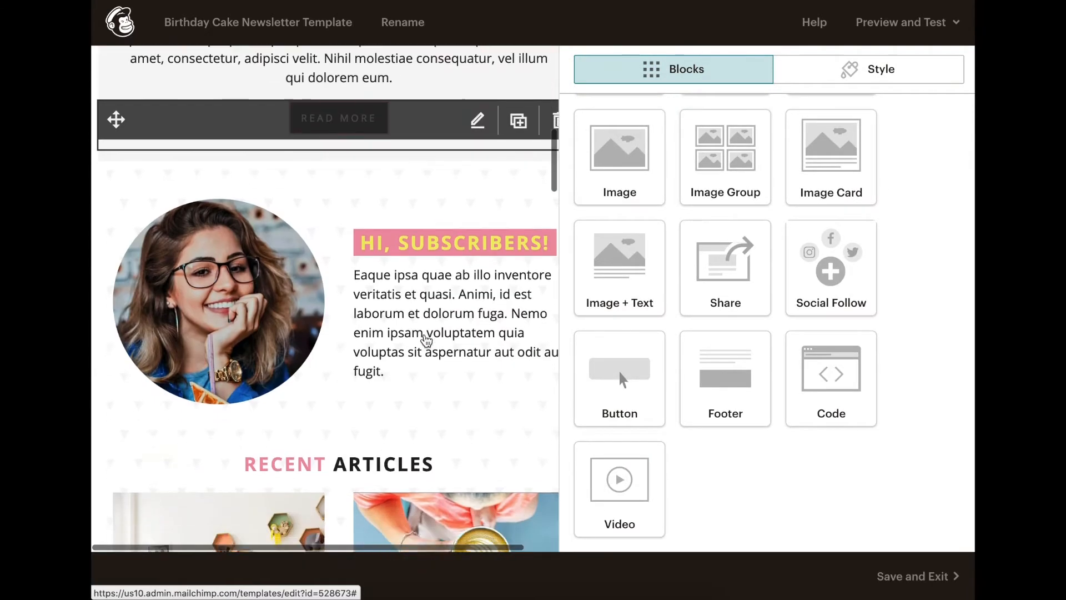
{"action": "scroll", "coordinate": [426, 340], "scroll_direction": "down", "scroll_amount": 12}
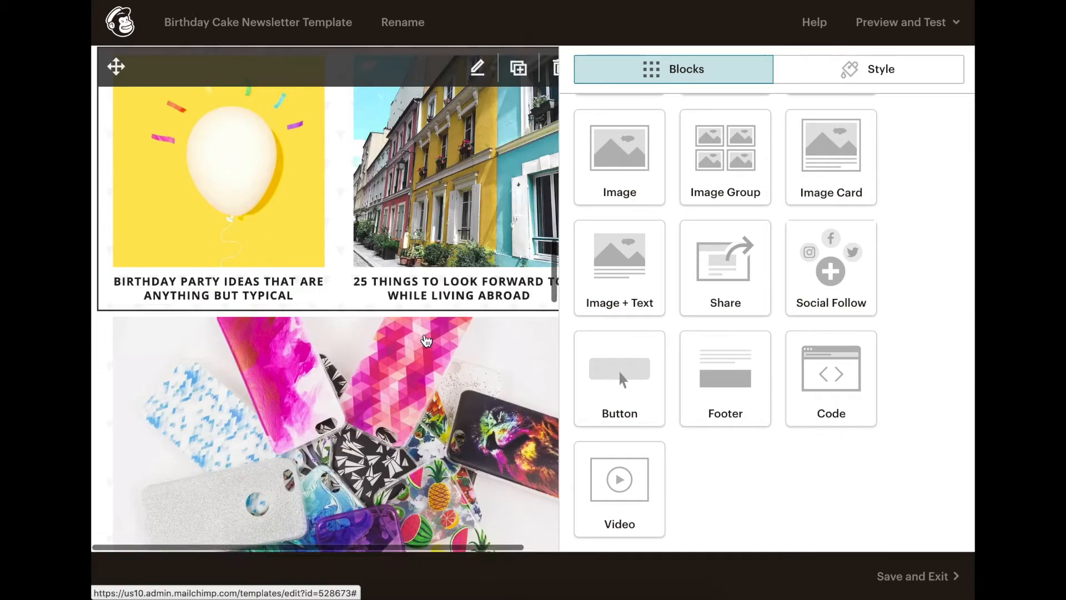
{"action": "scroll", "coordinate": [426, 340], "scroll_direction": "down", "scroll_amount": 13}
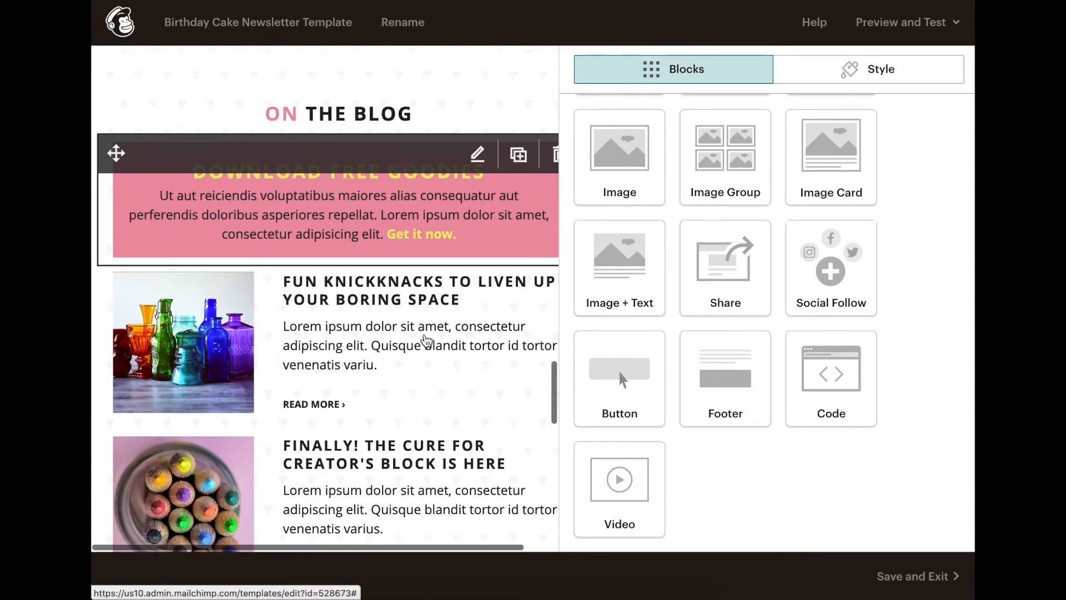
{"action": "scroll", "coordinate": [426, 340], "scroll_direction": "down", "scroll_amount": 10}
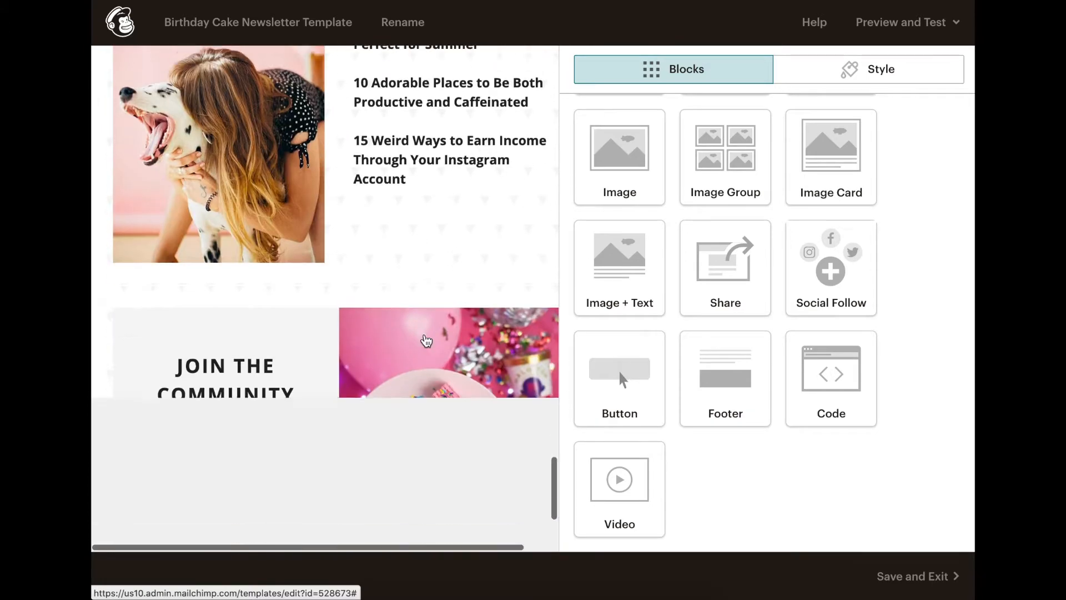
{"action": "scroll", "coordinate": [426, 340], "scroll_direction": "up", "scroll_amount": 6}
{"action": "scroll", "coordinate": [426, 340], "scroll_direction": "down", "scroll_amount": 4}
{"action": "scroll", "coordinate": [426, 340], "scroll_direction": "up", "scroll_amount": 3}
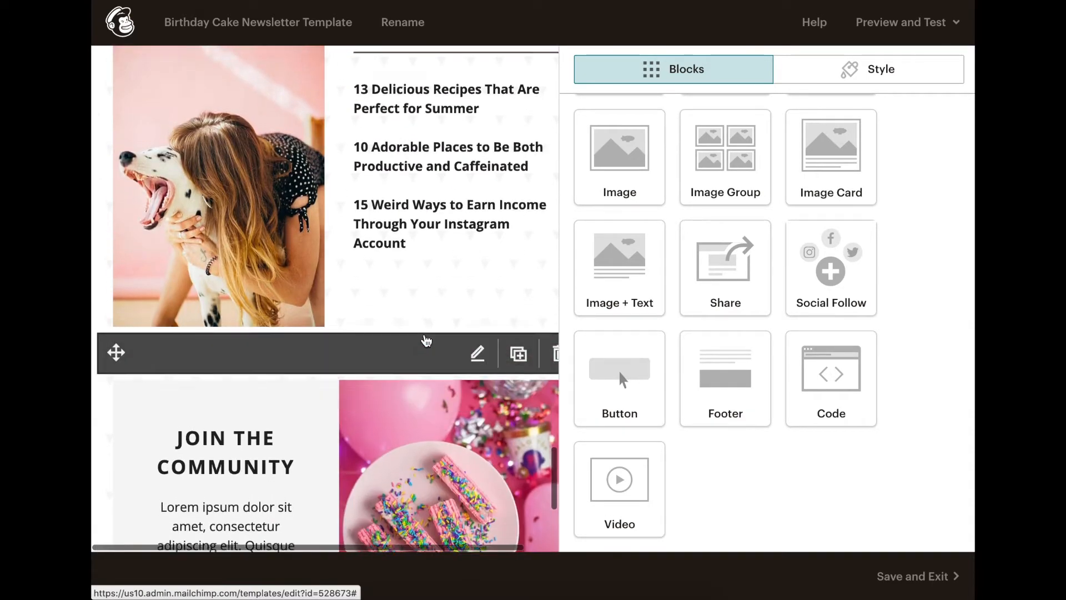
{"action": "scroll", "coordinate": [177, 477], "scroll_direction": "down", "scroll_amount": 3}
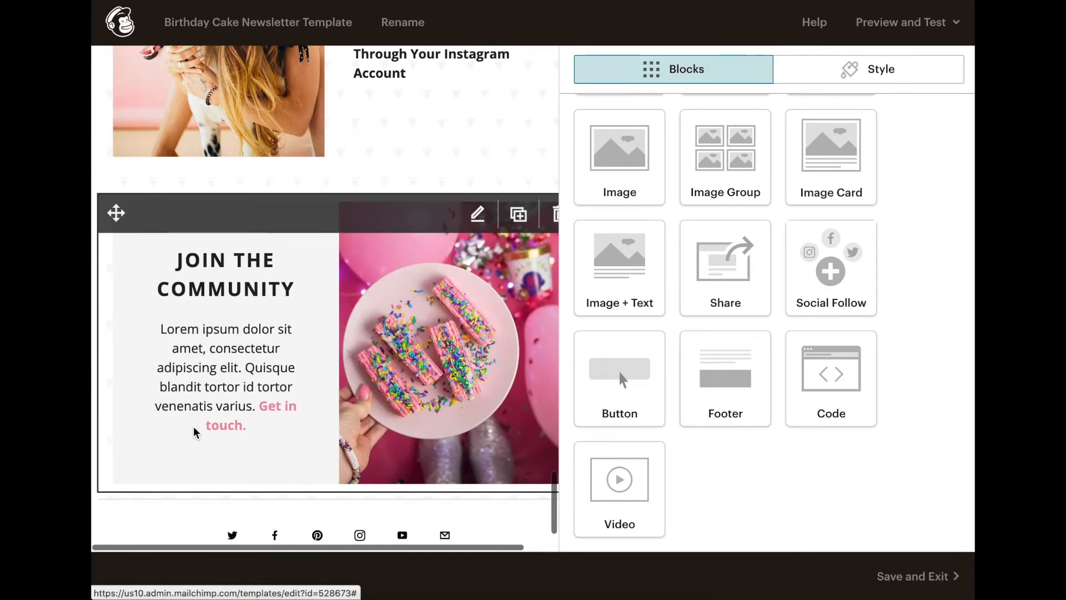
{"action": "left_click_drag", "start_coordinate": [116, 282], "coordinate": [140, 77]}
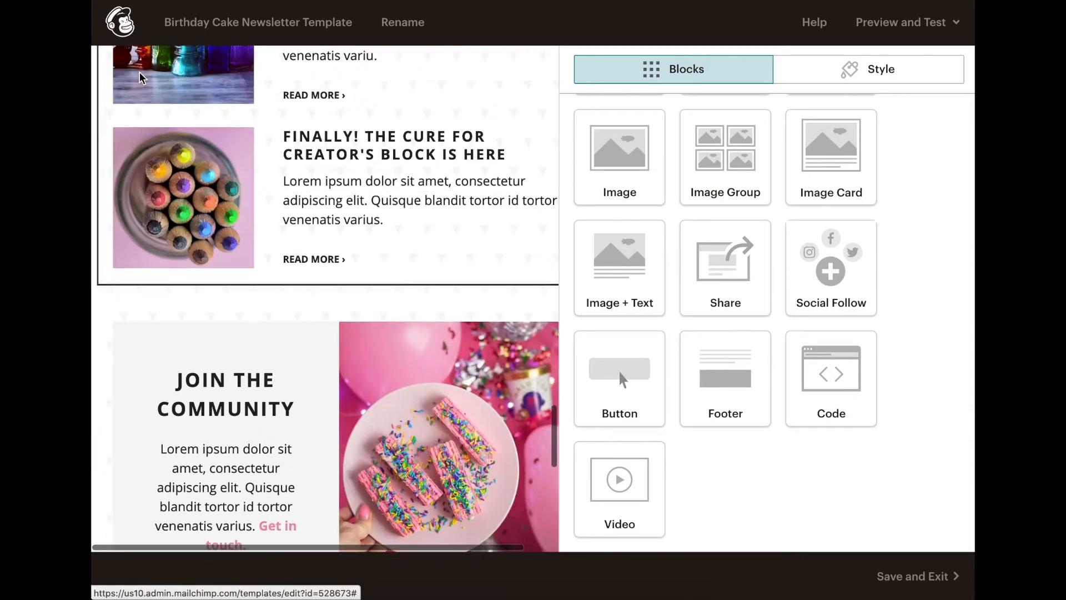
- Open the Preheader style settings and start replacing the preheader's background image
{"action": "scroll", "coordinate": [140, 78], "scroll_direction": "up", "scroll_amount": 20}
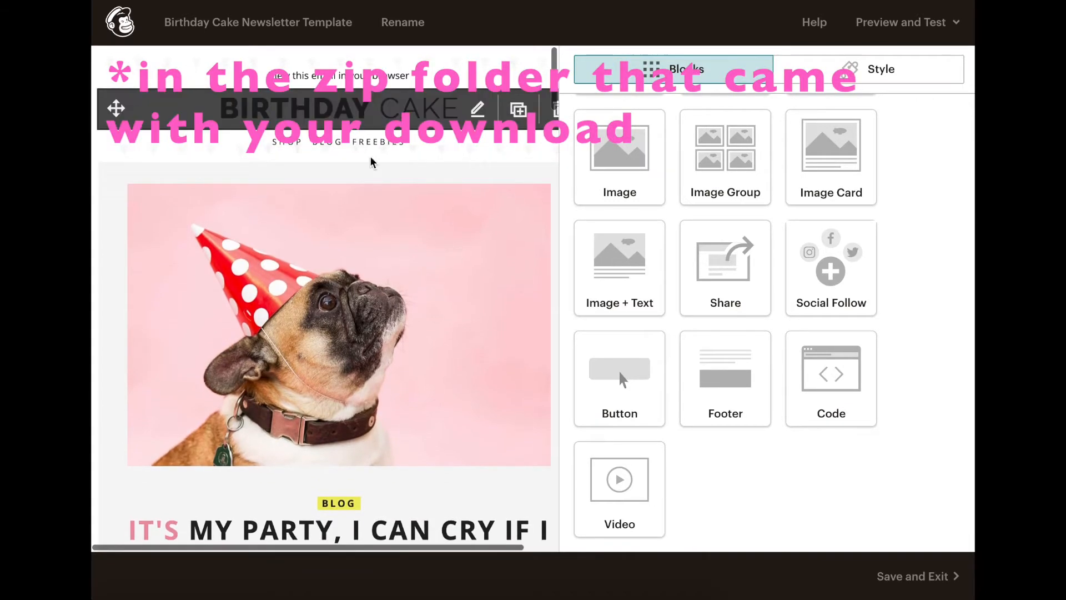
{"action": "left_click", "coordinate": [880, 72]}
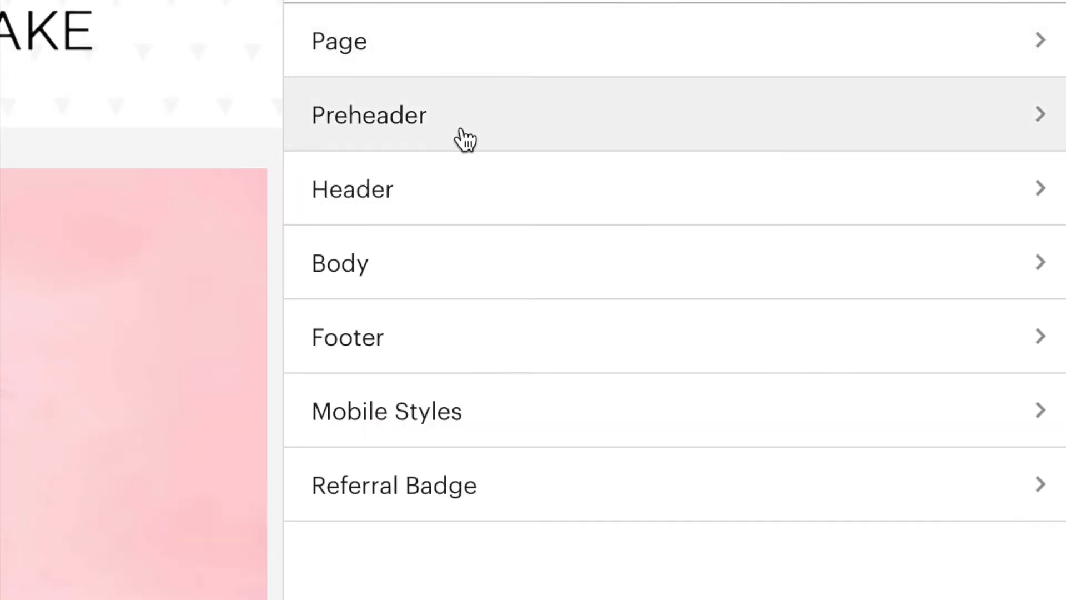
{"action": "left_click", "coordinate": [465, 140]}
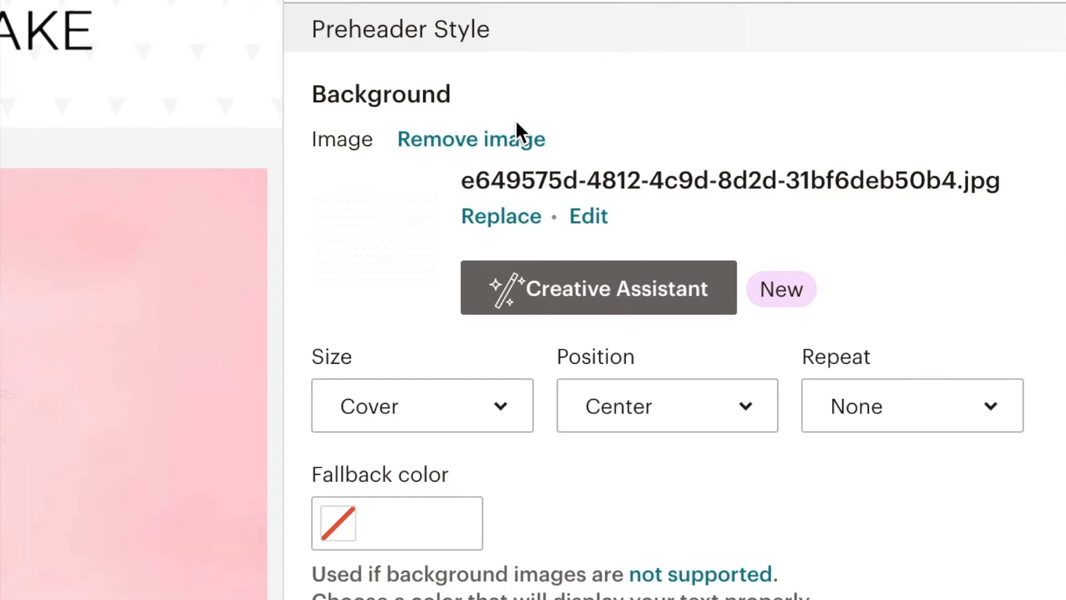
{"action": "left_click", "coordinate": [521, 219]}
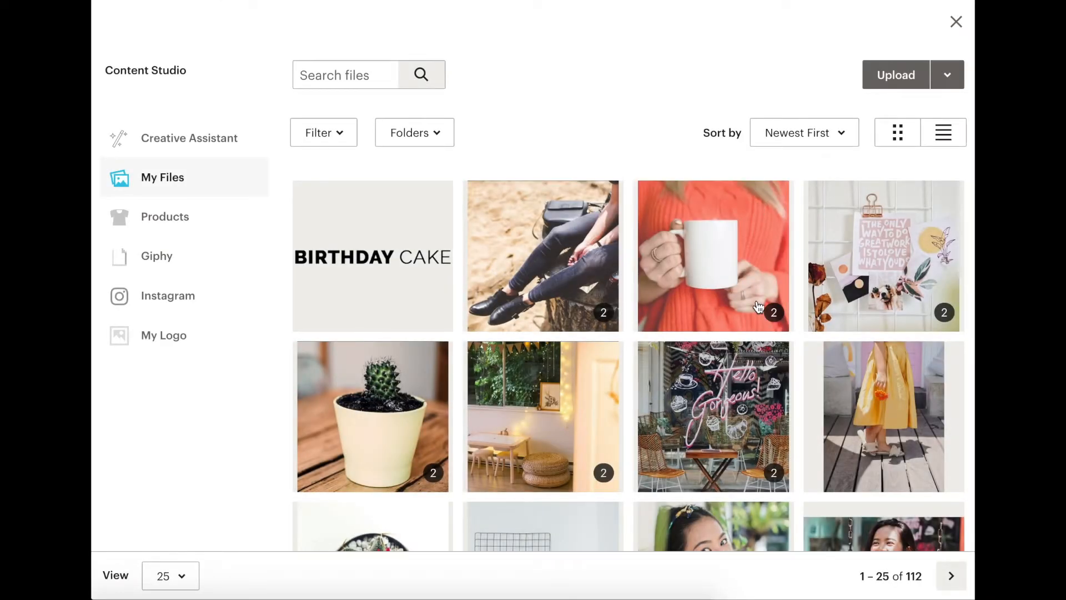
- Upload dots.jpg from the backgrounds folder as the preheader's background image and save the preheader style
{"action": "scroll", "coordinate": [759, 307], "scroll_direction": "down", "scroll_amount": 10}
{"action": "scroll", "coordinate": [862, 371], "scroll_direction": "down", "scroll_amount": 3}
{"action": "scroll", "coordinate": [861, 371], "scroll_direction": "up", "scroll_amount": 12}
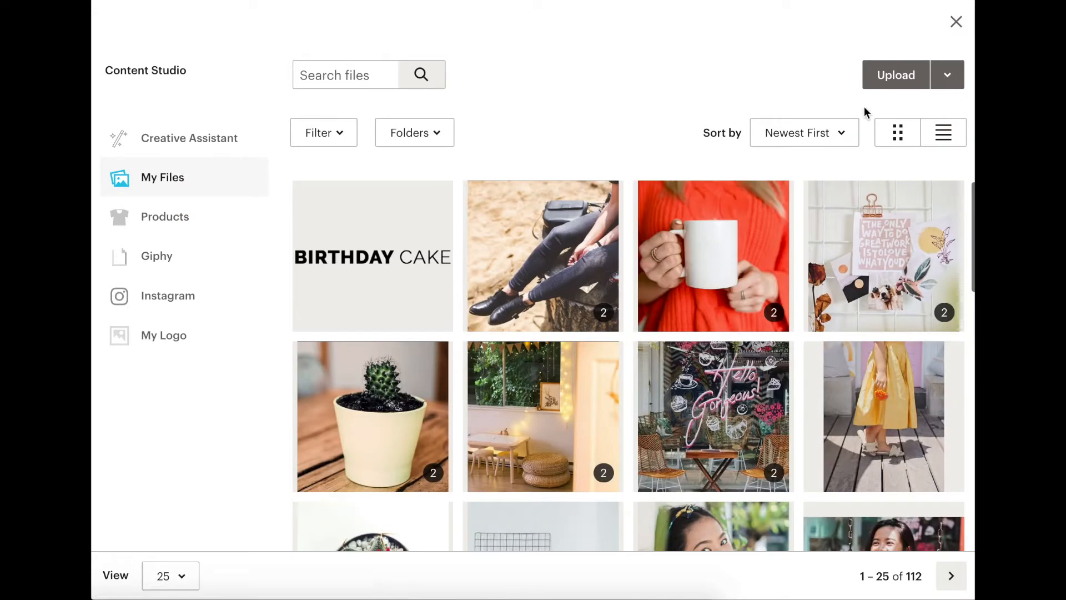
{"action": "left_click", "coordinate": [889, 81]}
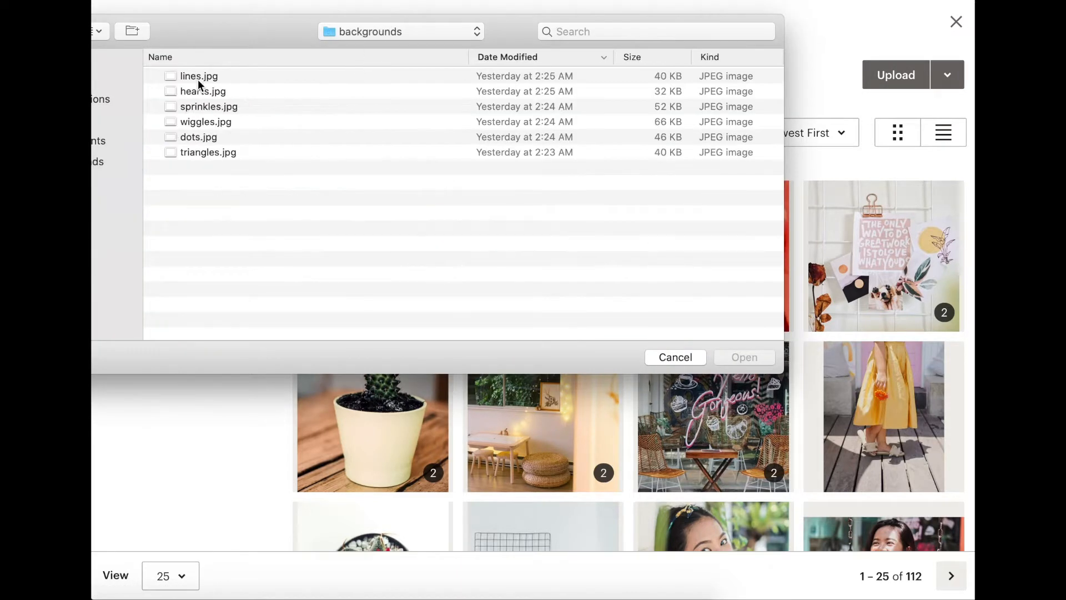
{"action": "left_click", "coordinate": [229, 137]}
{"action": "left_click", "coordinate": [745, 357]}
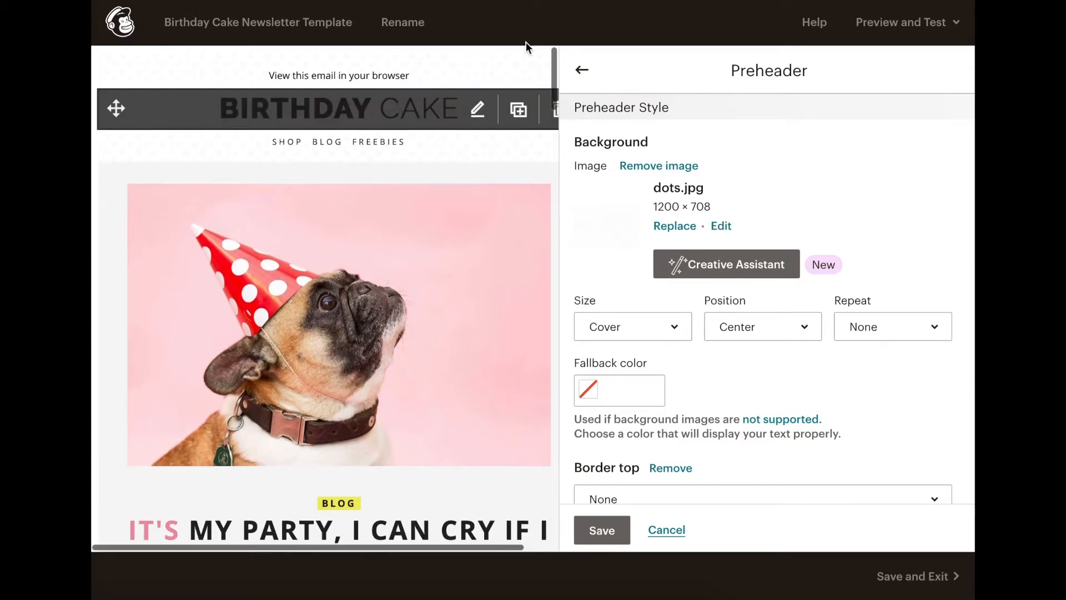
{"action": "left_click", "coordinate": [590, 529]}
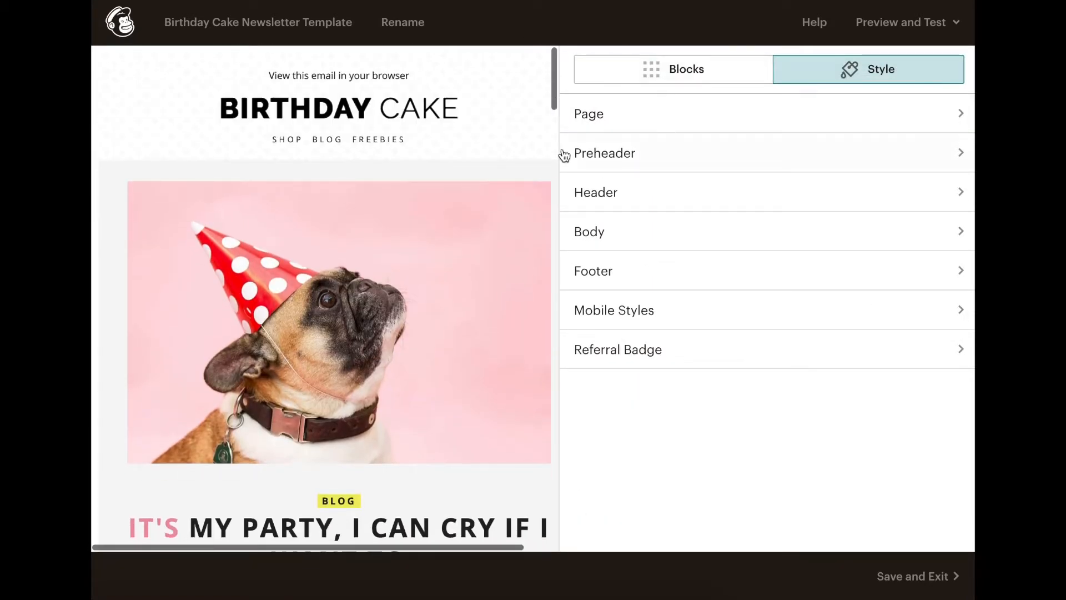
- Replace the background image in the Body style with the uploaded dots.jpg
{"action": "scroll", "coordinate": [434, 307], "scroll_direction": "down", "scroll_amount": 8}
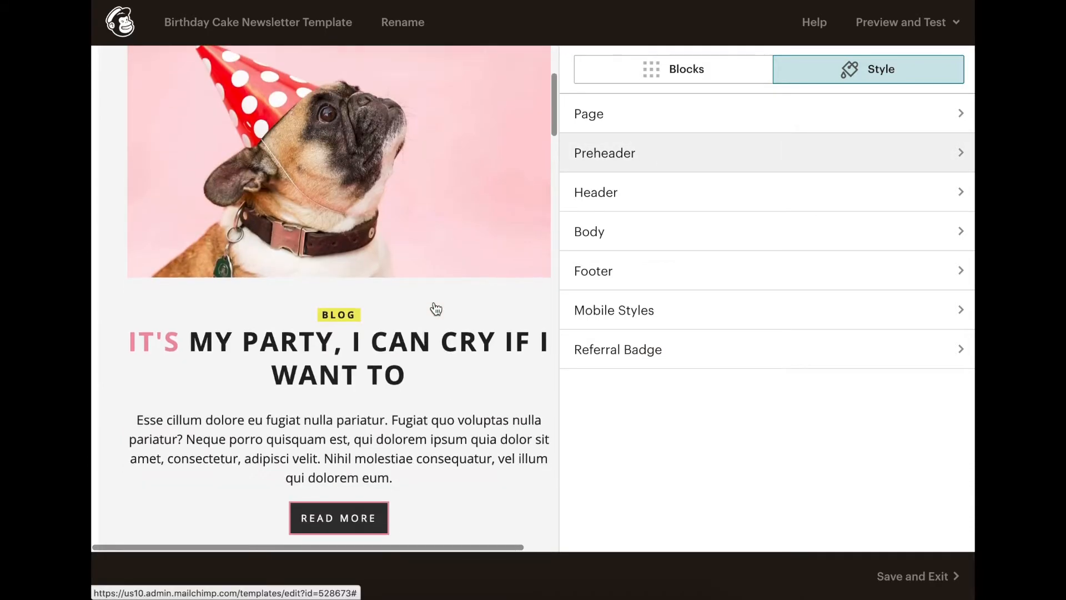
{"action": "scroll", "coordinate": [435, 309], "scroll_direction": "down", "scroll_amount": 1}
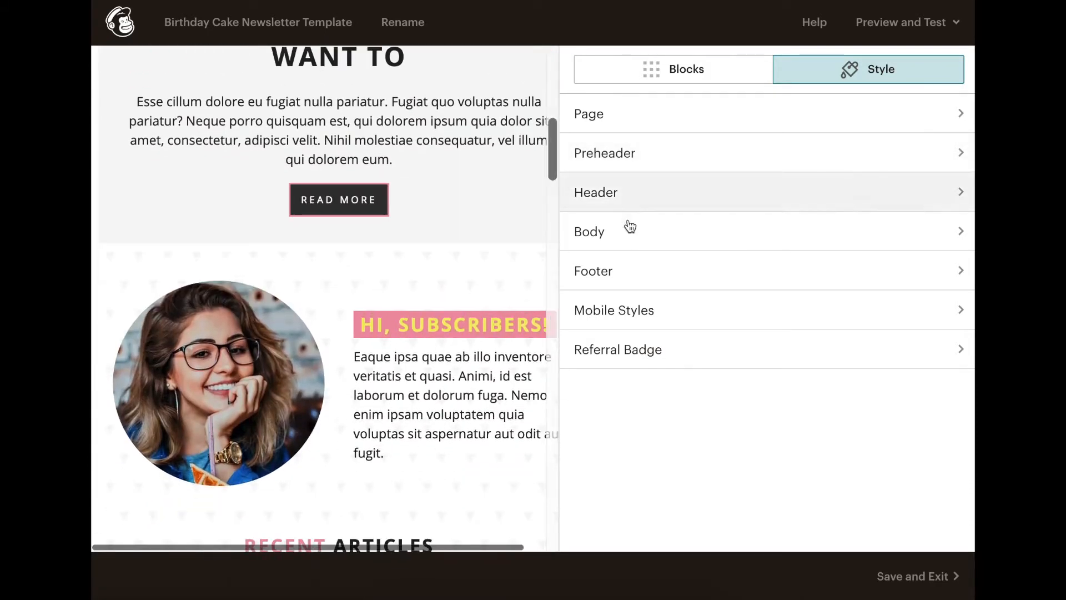
{"action": "scroll", "coordinate": [422, 325], "scroll_direction": "down", "scroll_amount": 1}
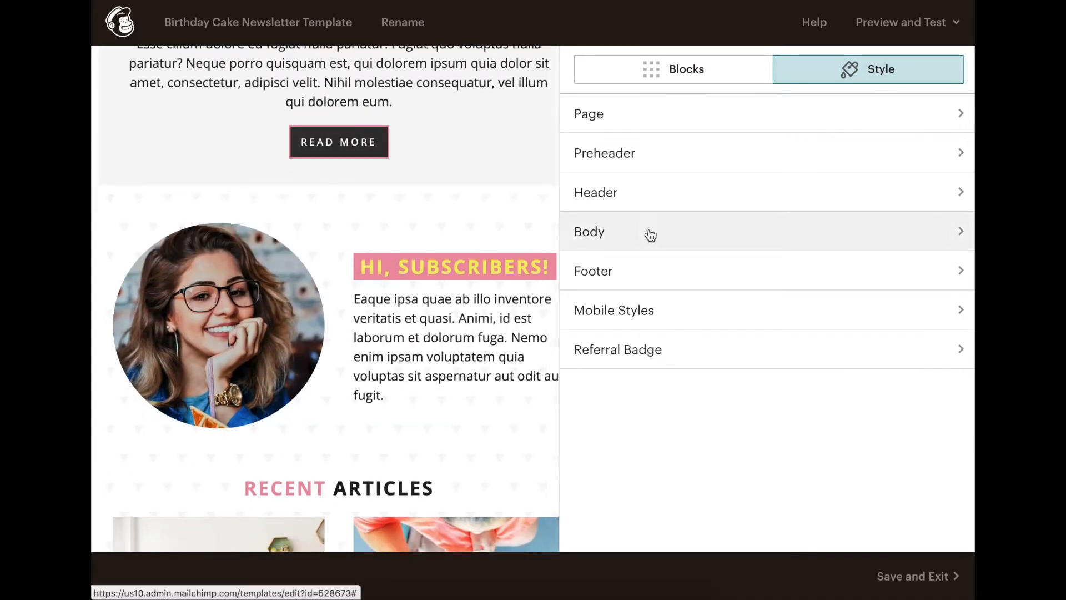
{"action": "left_click", "coordinate": [647, 231]}
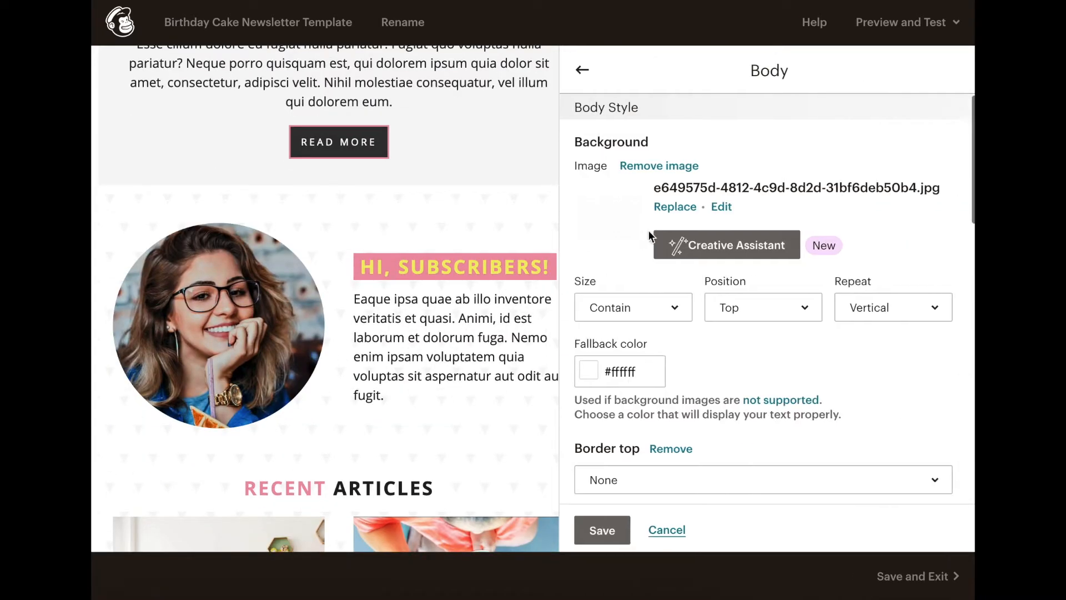
{"action": "left_click", "coordinate": [694, 214]}
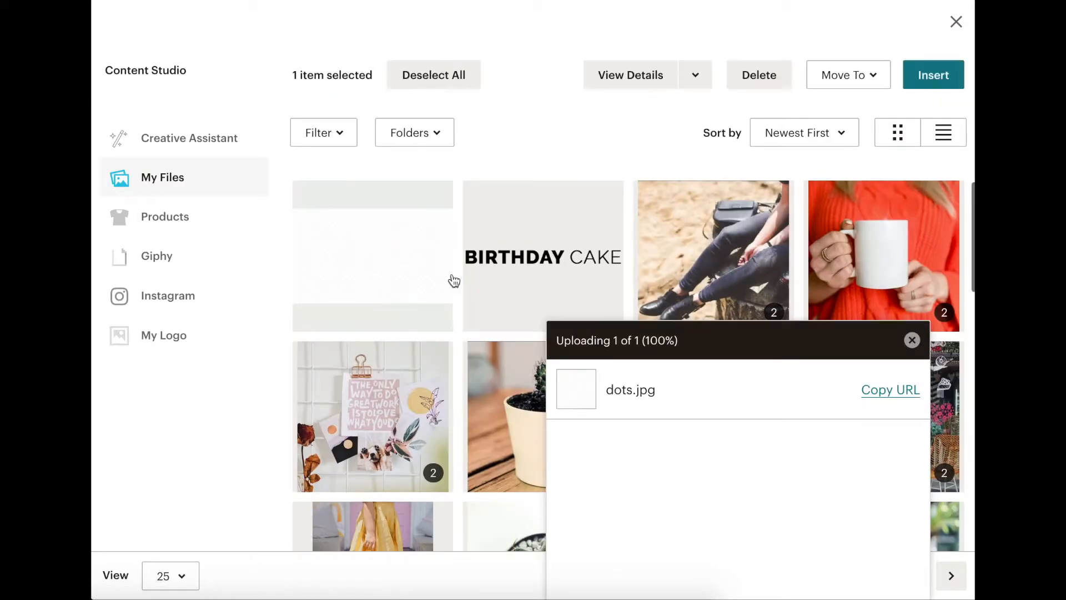
{"action": "left_click", "coordinate": [404, 283]}
{"action": "left_click", "coordinate": [404, 282]}
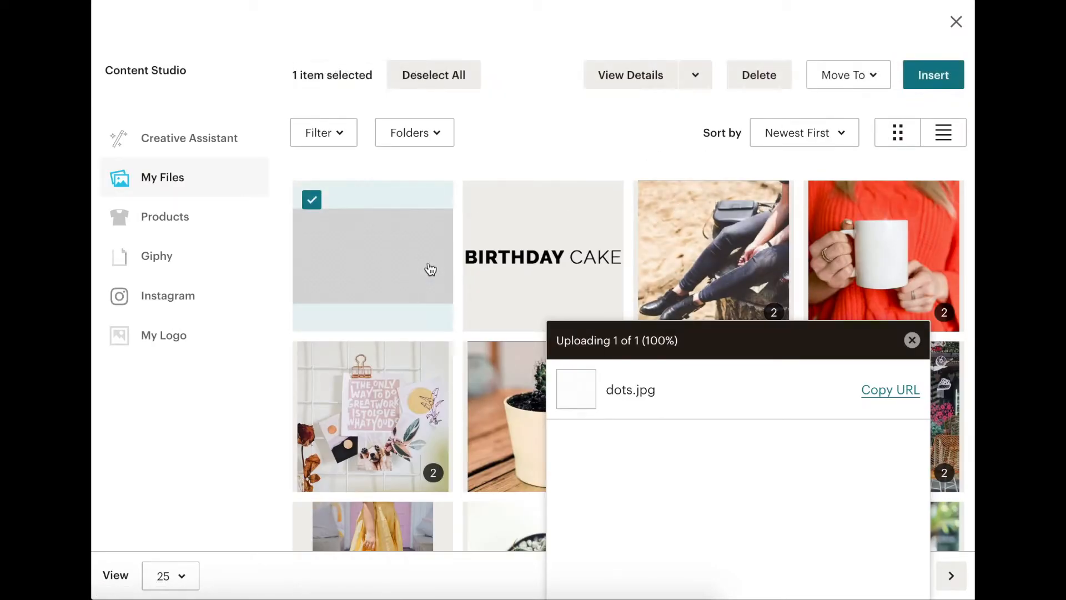
{"action": "left_click", "coordinate": [934, 75]}
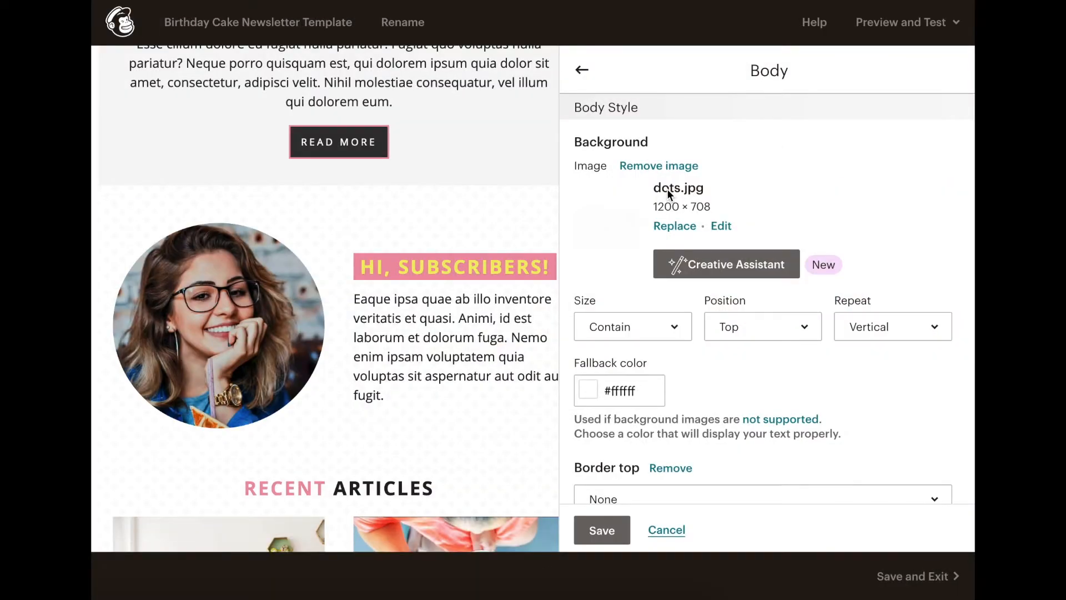
- Remove the background image from the Body style
{"action": "scroll", "coordinate": [201, 404], "scroll_direction": "down", "scroll_amount": 8}
{"action": "scroll", "coordinate": [203, 411], "scroll_direction": "down", "scroll_amount": 10}
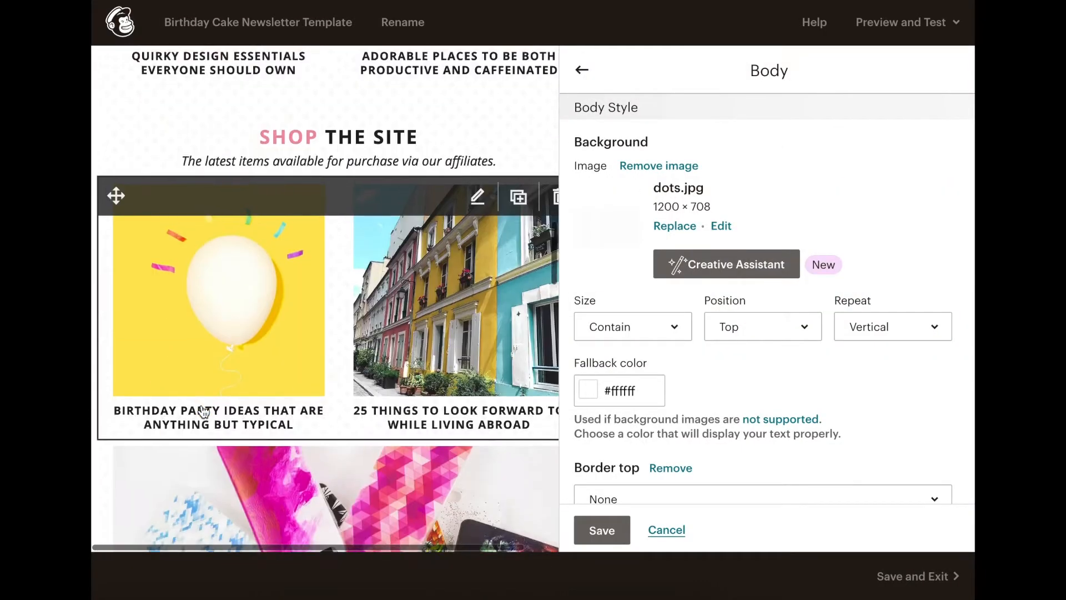
{"action": "scroll", "coordinate": [203, 411], "scroll_direction": "up", "scroll_amount": 3}
{"action": "scroll", "coordinate": [204, 411], "scroll_direction": "up", "scroll_amount": 20}
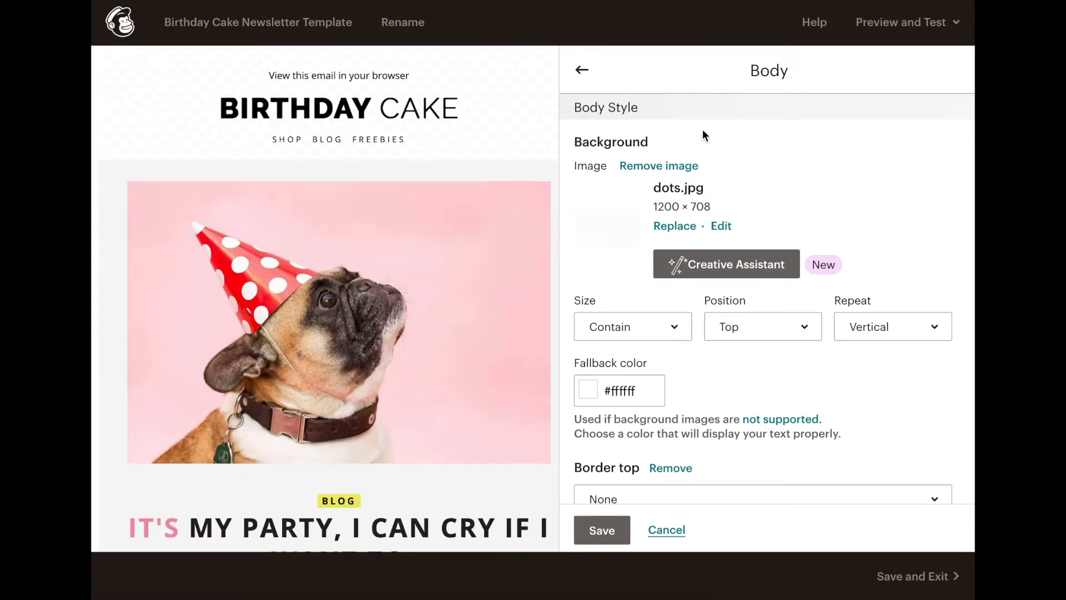
{"action": "left_click", "coordinate": [678, 167]}
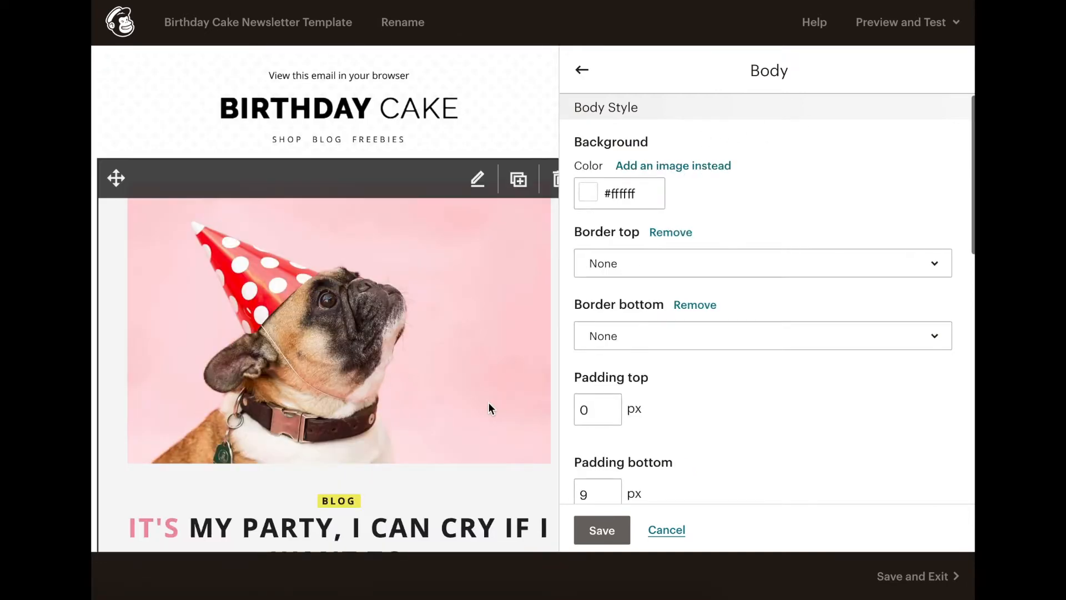
{"action": "scroll", "coordinate": [427, 395], "scroll_direction": "down", "scroll_amount": 10}
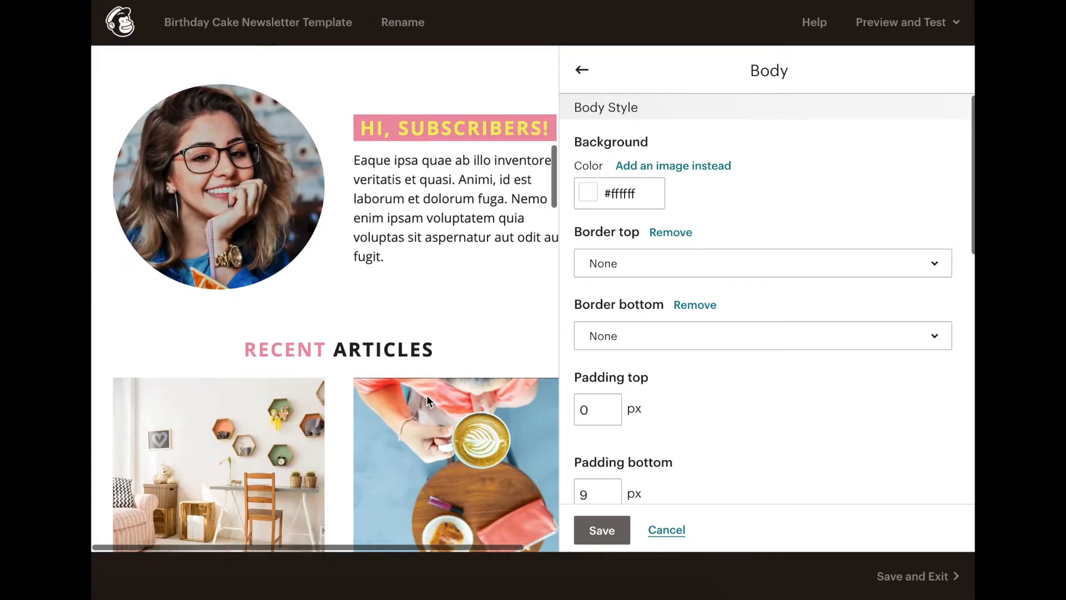
- Try red shades such as #d67e7e as the body's background color
{"action": "left_click", "coordinate": [628, 183]}
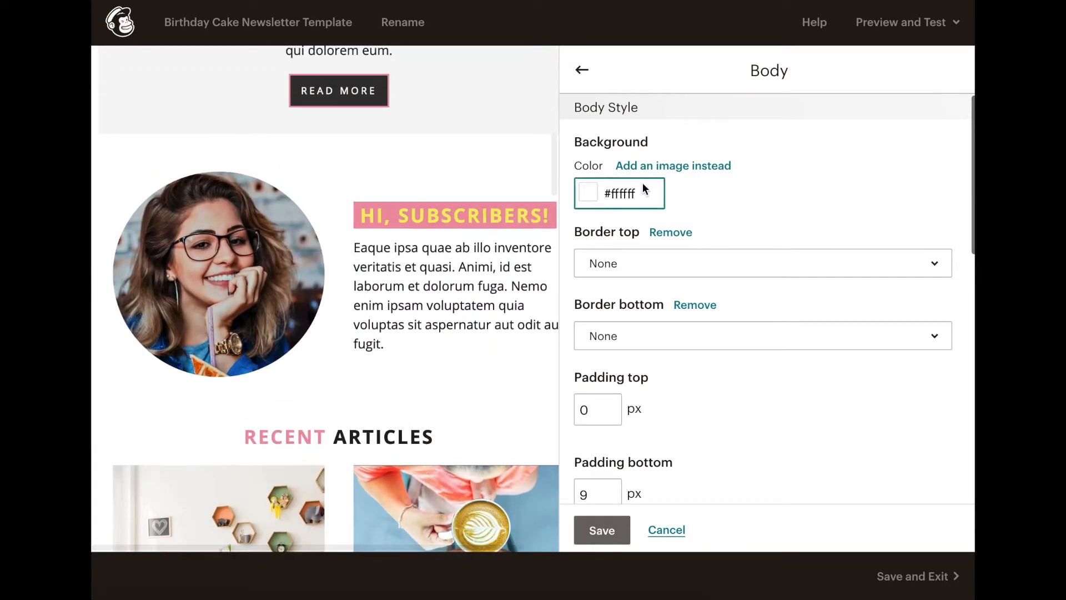
{"action": "left_click", "coordinate": [632, 193]}
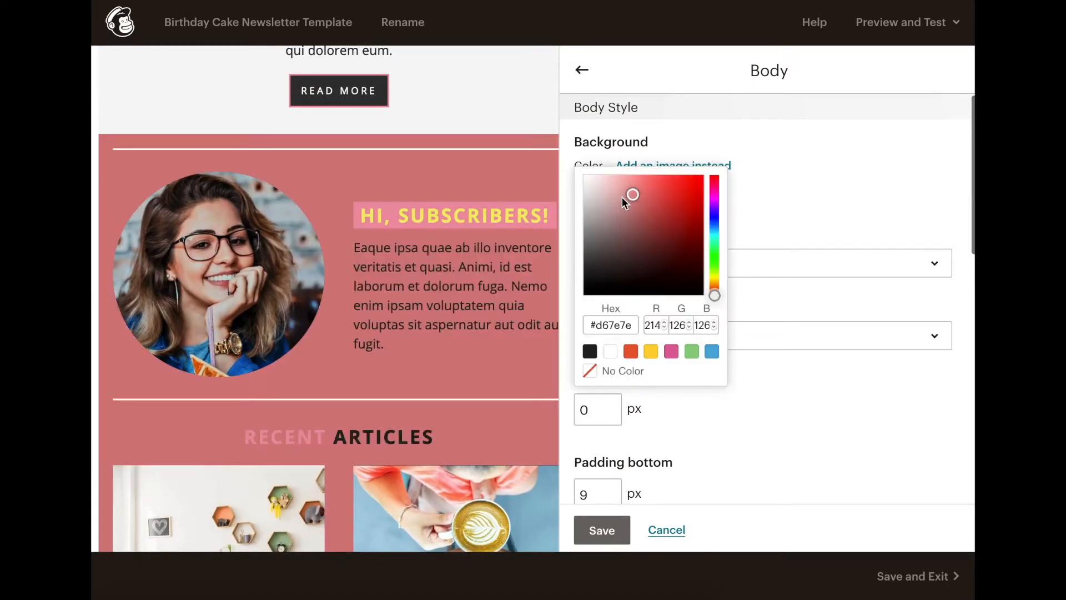
{"action": "left_click_drag", "start_coordinate": [653, 244], "coordinate": [676, 202]}
- Set the body's background to No Color and save the body style
{"action": "left_click", "coordinate": [624, 377]}
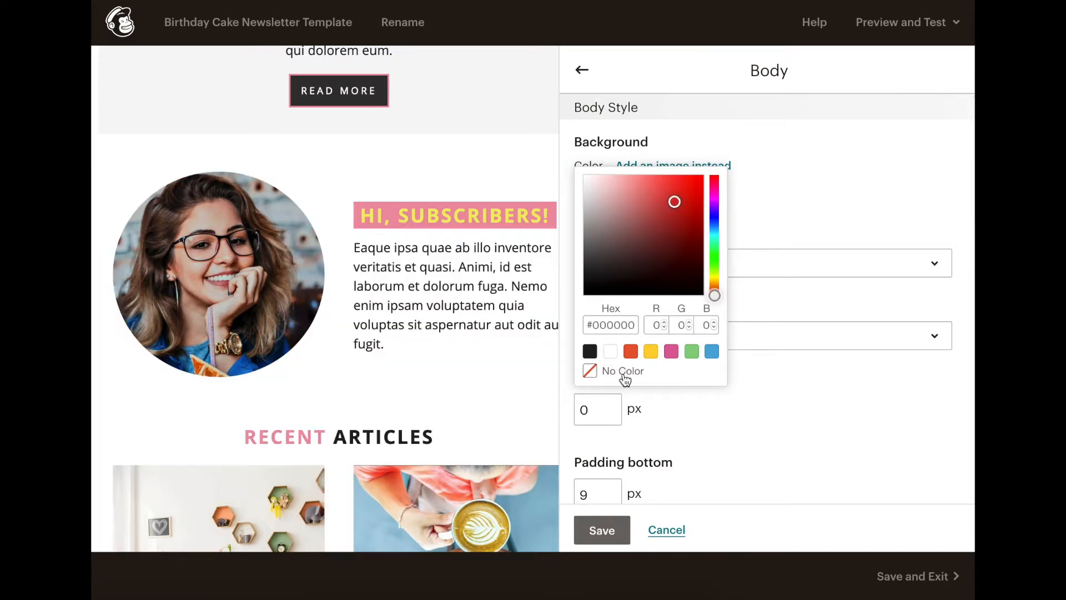
{"action": "left_click", "coordinate": [772, 197]}
{"action": "left_click", "coordinate": [602, 530]}
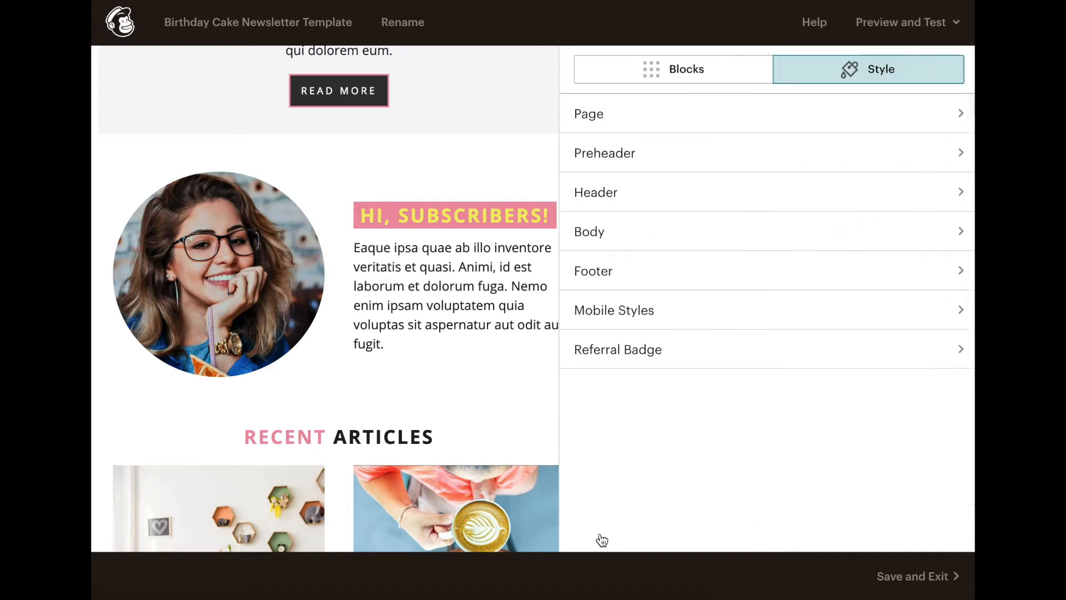
- Remove the background image from the Preheader style
{"action": "scroll", "coordinate": [508, 349], "scroll_direction": "up", "scroll_amount": 10}
{"action": "scroll", "coordinate": [511, 354], "scroll_direction": "down", "scroll_amount": 5}
{"action": "scroll", "coordinate": [510, 355], "scroll_direction": "up", "scroll_amount": 5}
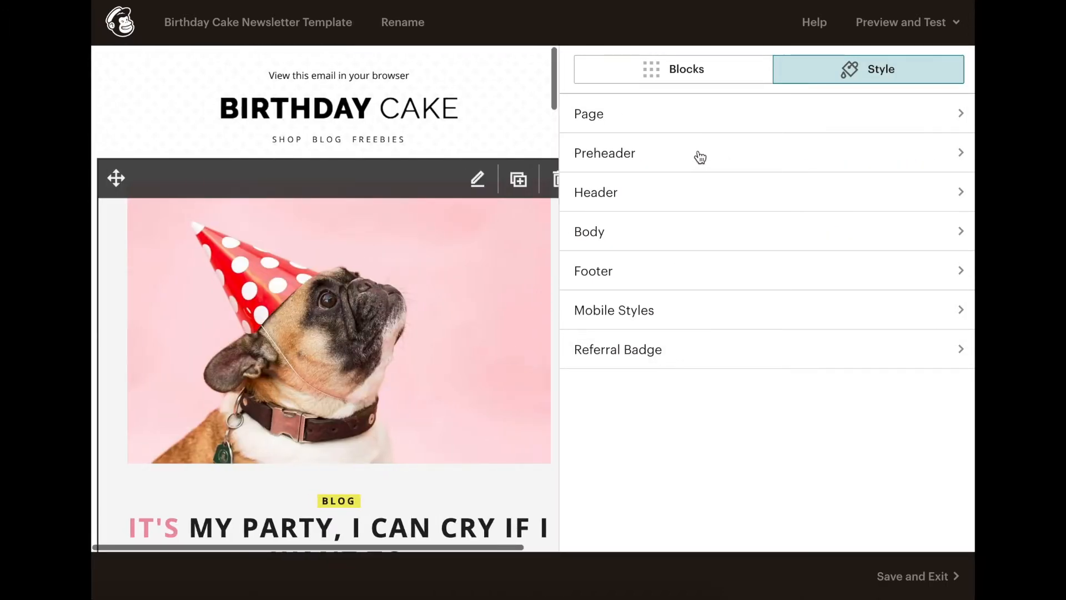
{"action": "left_click", "coordinate": [699, 160]}
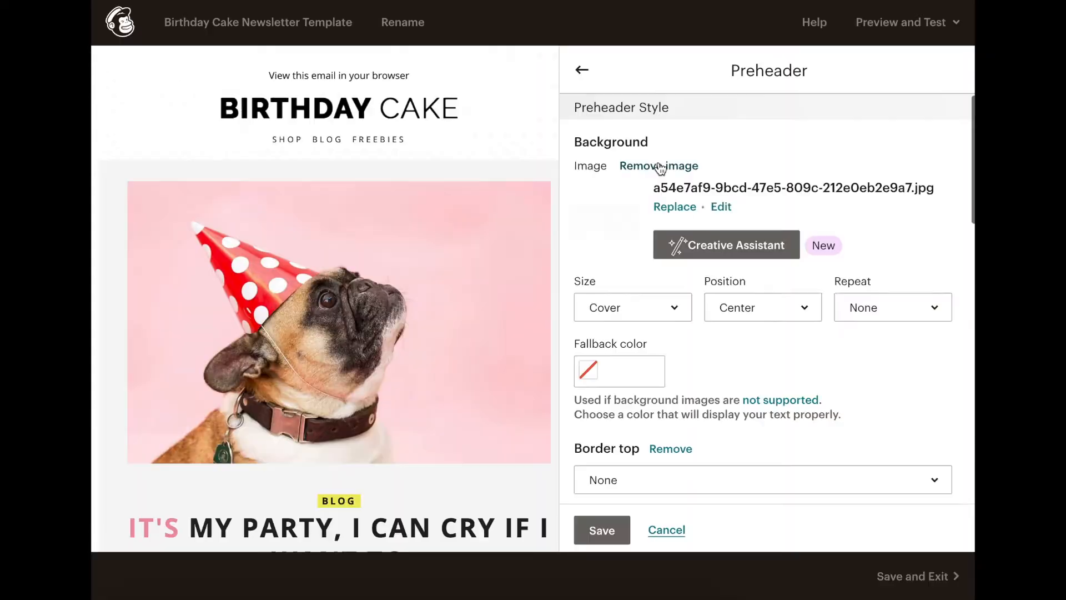
{"action": "left_click", "coordinate": [658, 166]}
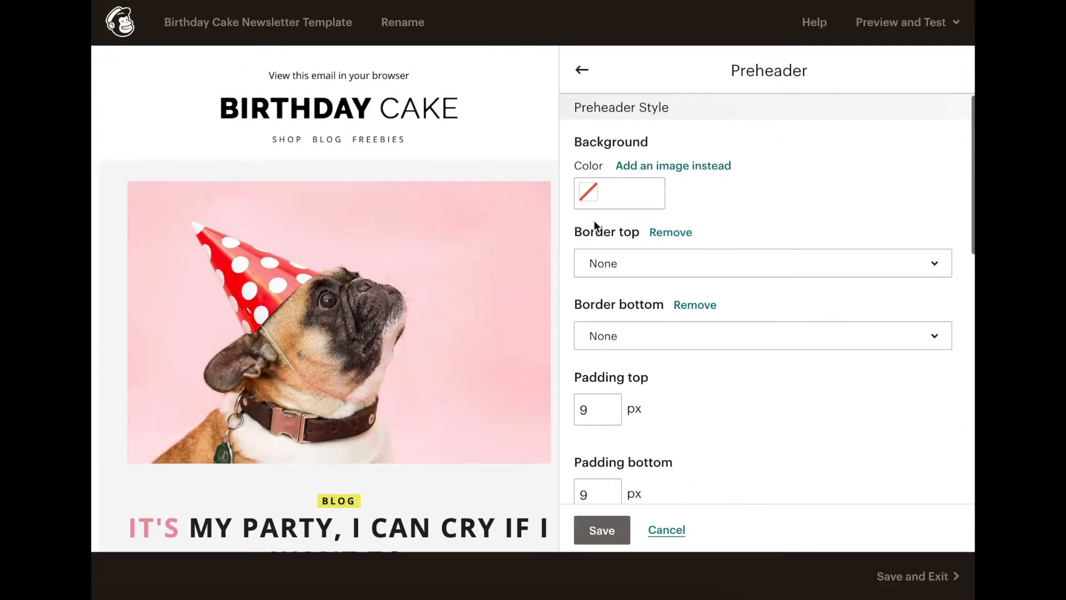
{"action": "scroll", "coordinate": [372, 341], "scroll_direction": "down", "scroll_amount": 7}
{"action": "scroll", "coordinate": [371, 341], "scroll_direction": "up", "scroll_amount": 7}
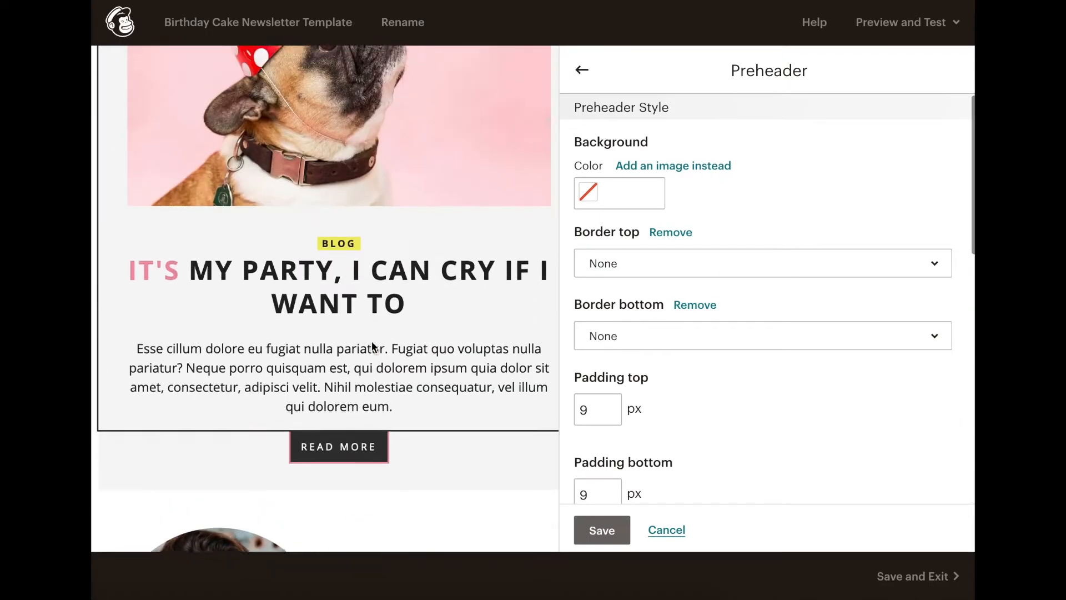
{"action": "scroll", "coordinate": [433, 267], "scroll_direction": "down", "scroll_amount": 4}
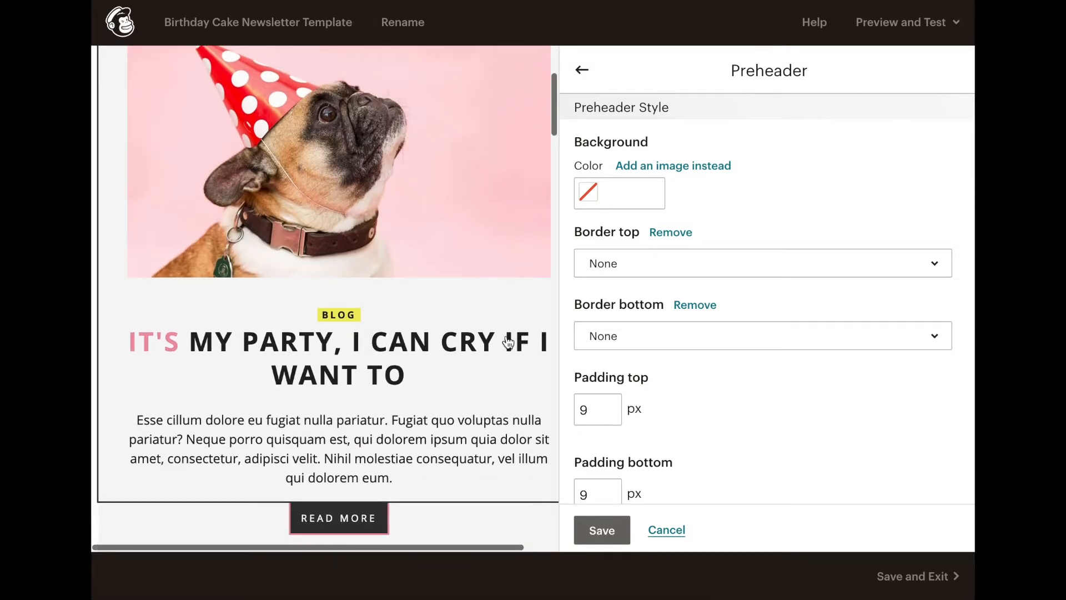
{"action": "scroll", "coordinate": [454, 367], "scroll_direction": "down", "scroll_amount": 1}
- Clear the grey background color in the Header style and save the style, after trying the red #ff5c5c
{"action": "left_click", "coordinate": [582, 70]}
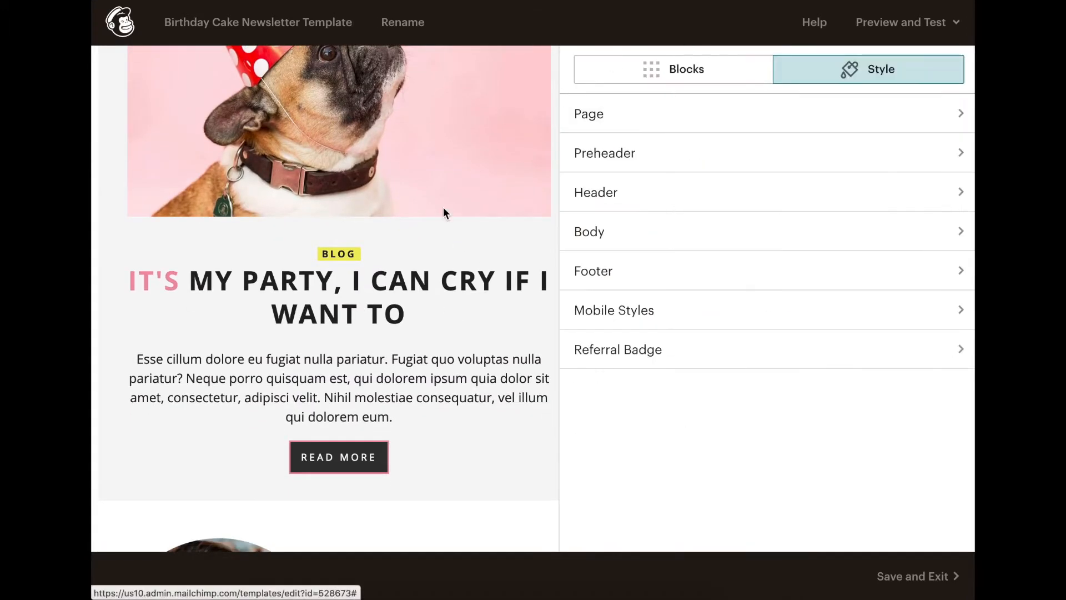
{"action": "scroll", "coordinate": [466, 206], "scroll_direction": "up", "scroll_amount": 4}
{"action": "left_click", "coordinate": [634, 194]}
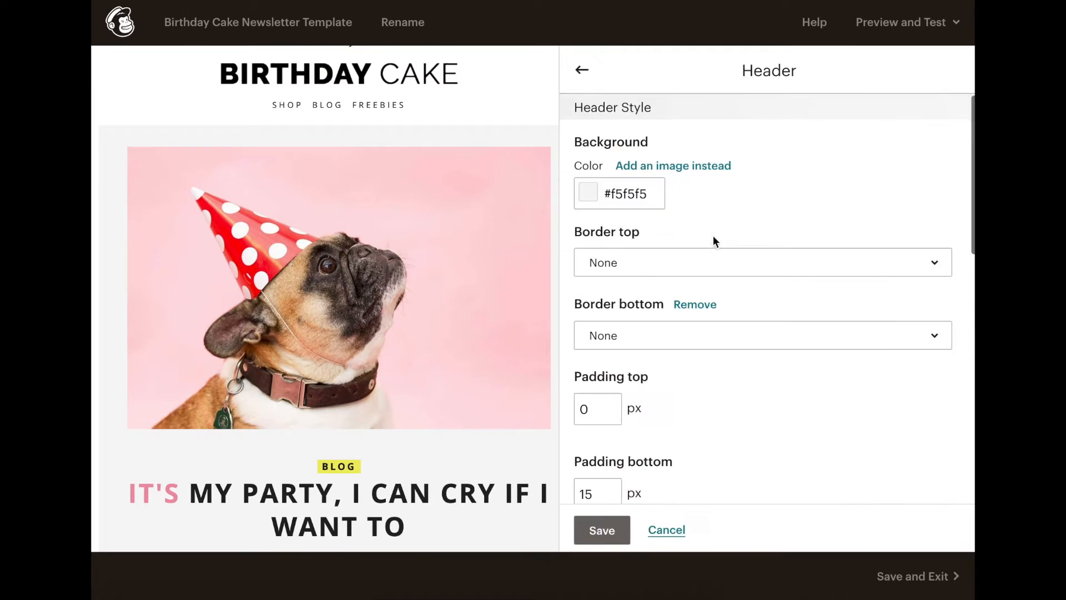
{"action": "left_click", "coordinate": [592, 195]}
{"action": "left_click_drag", "start_coordinate": [591, 192], "coordinate": [662, 176]}
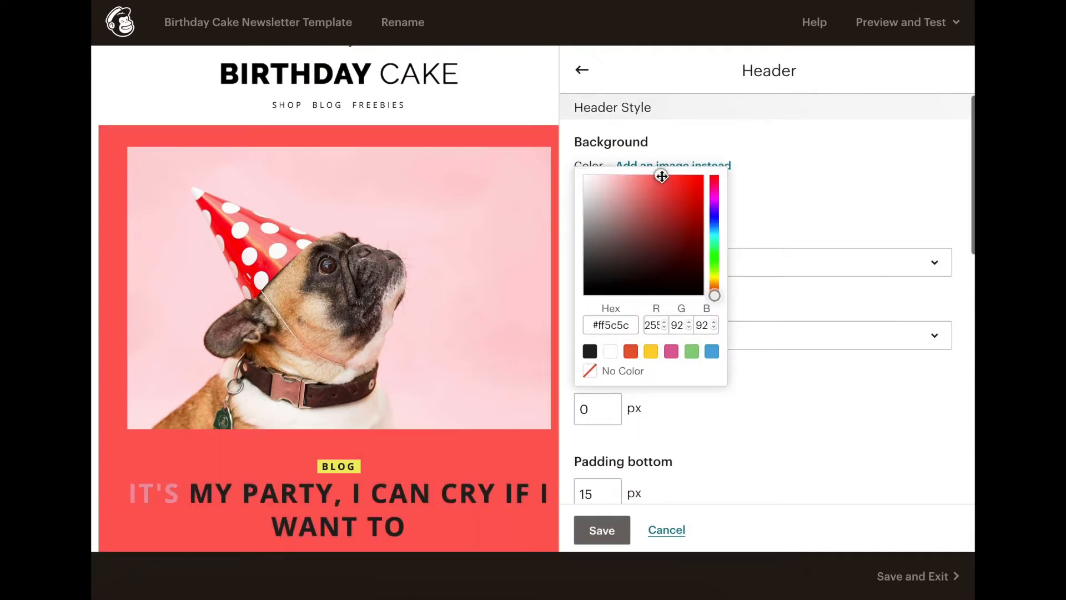
{"action": "left_click_drag", "start_coordinate": [681, 218], "coordinate": [601, 250]}
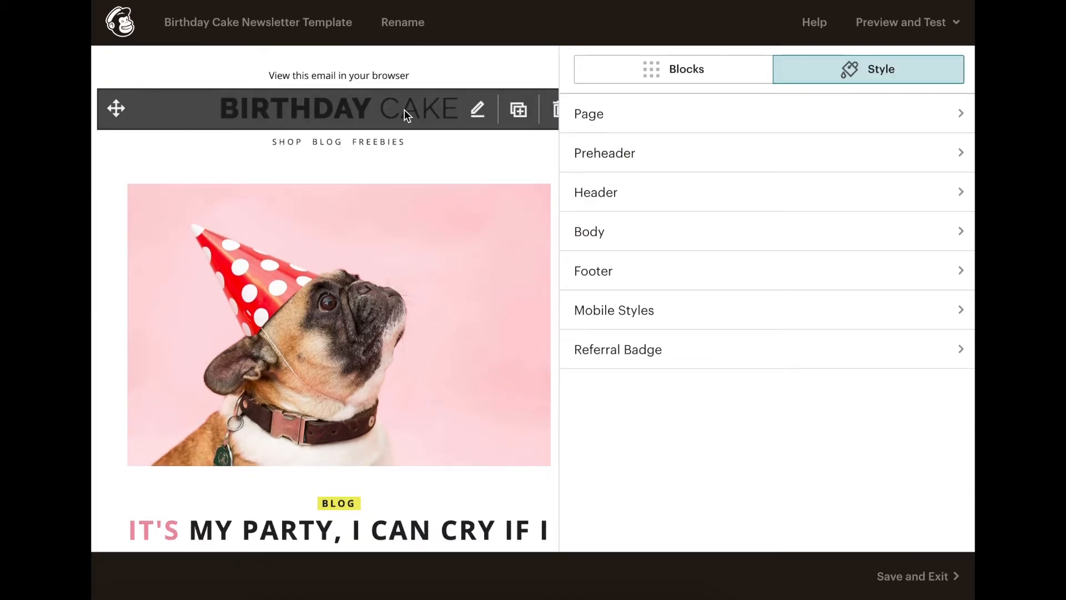
- Replace the Birthday Cake logo image with hg-logo.png and adjust its display size
{"action": "left_click", "coordinate": [378, 112]}
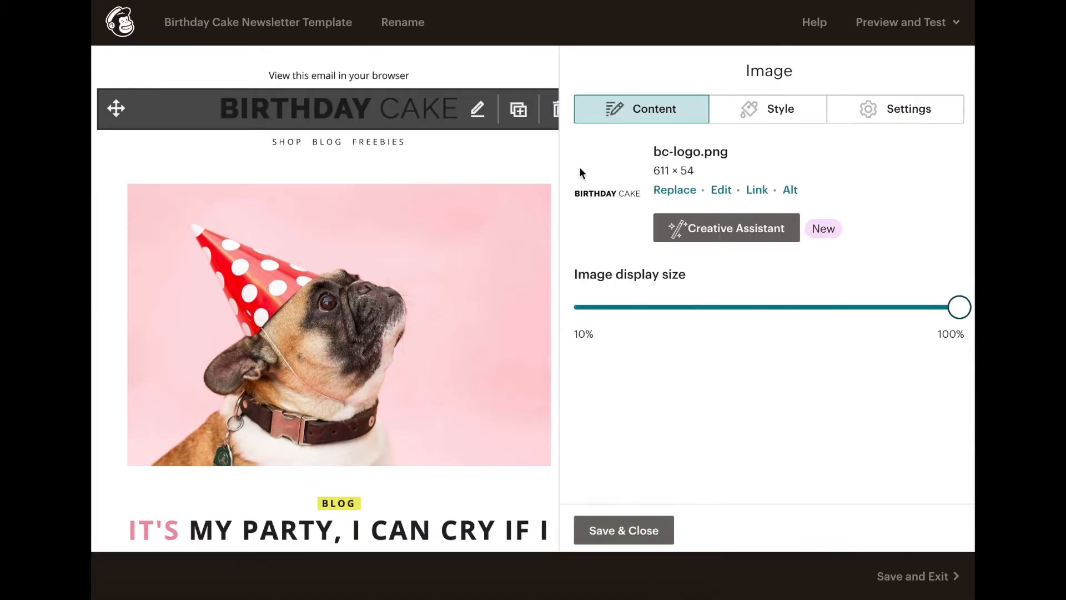
{"action": "left_click", "coordinate": [676, 191]}
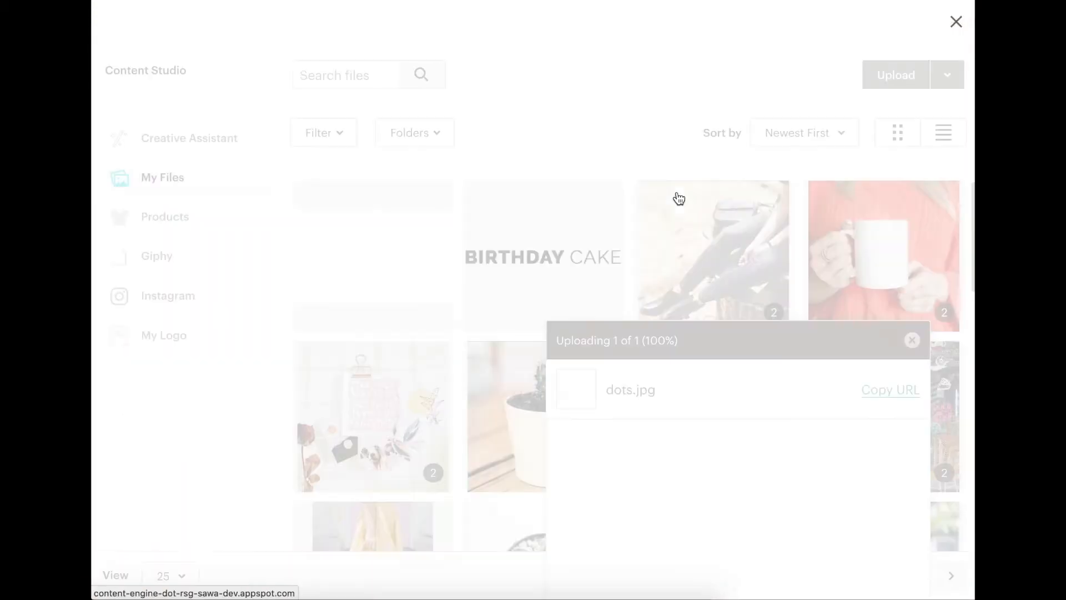
{"action": "left_click", "coordinate": [912, 340]}
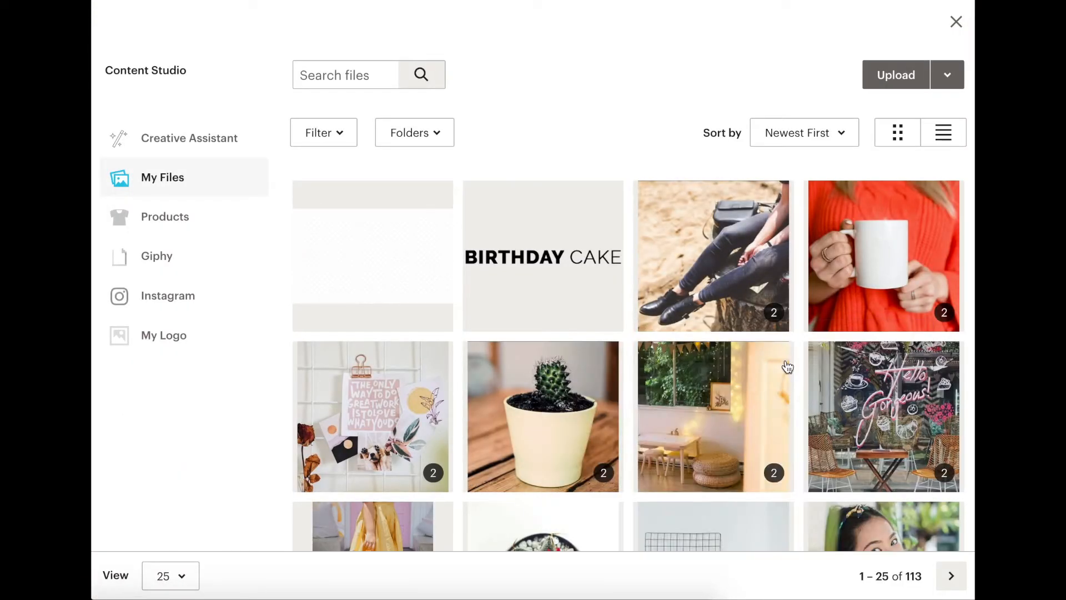
{"action": "scroll", "coordinate": [786, 361], "scroll_direction": "down", "scroll_amount": 5}
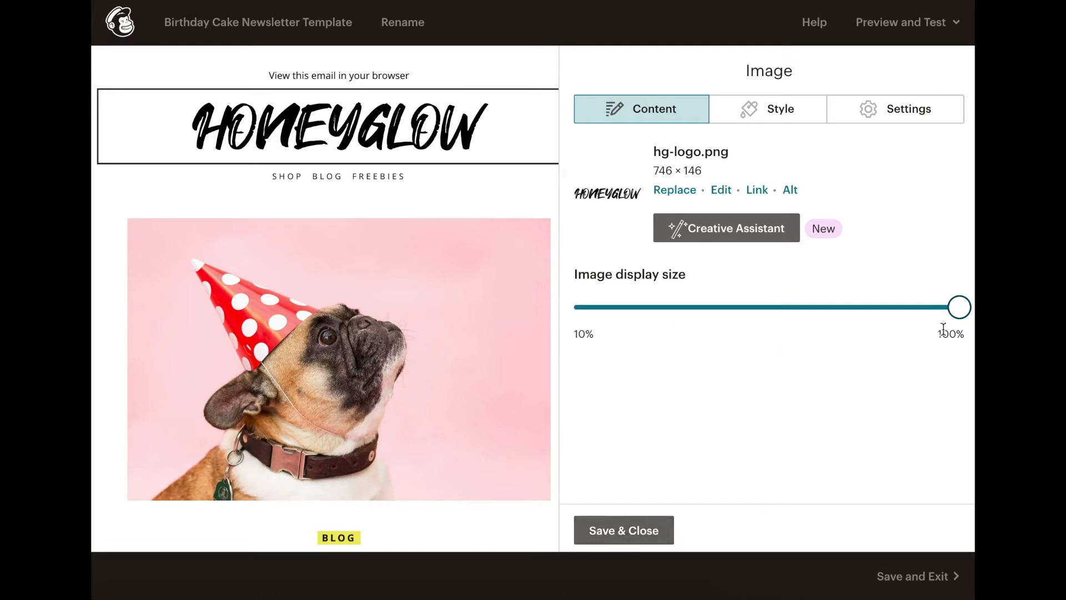
{"action": "left_click_drag", "start_coordinate": [959, 315], "coordinate": [969, 344]}
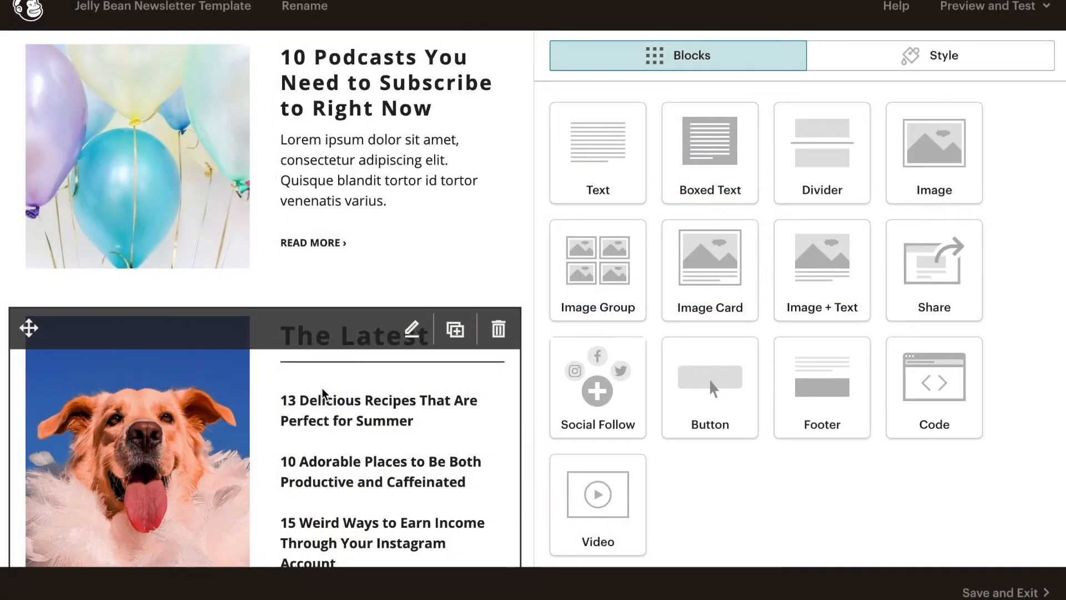
- Look through the Jelly Bean newsletter's content blocks, including the carnival feature, Recent Articles and Shop the Site sections
{"action": "scroll", "coordinate": [322, 395], "scroll_direction": "up", "scroll_amount": 10}
{"action": "scroll", "coordinate": [322, 391], "scroll_direction": "up", "scroll_amount": 15}
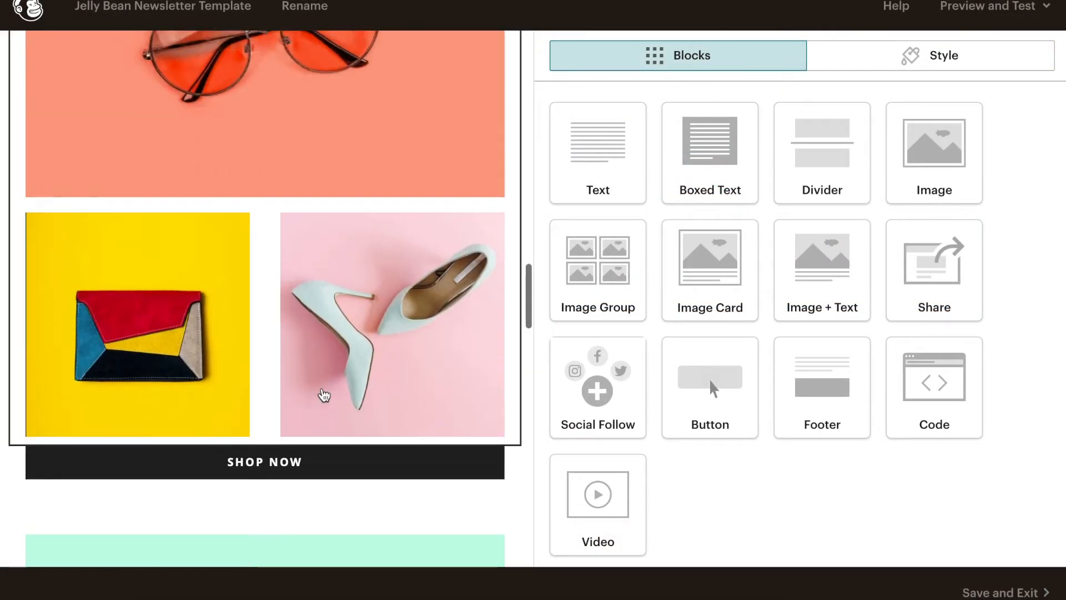
{"action": "scroll", "coordinate": [325, 394], "scroll_direction": "up", "scroll_amount": 15}
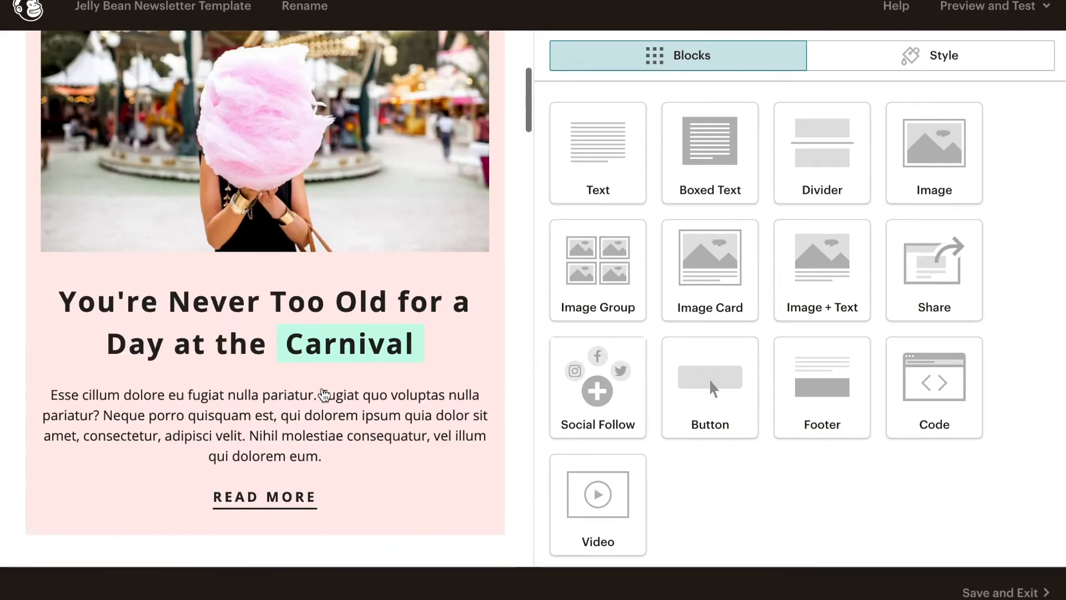
{"action": "scroll", "coordinate": [324, 395], "scroll_direction": "down", "scroll_amount": 13}
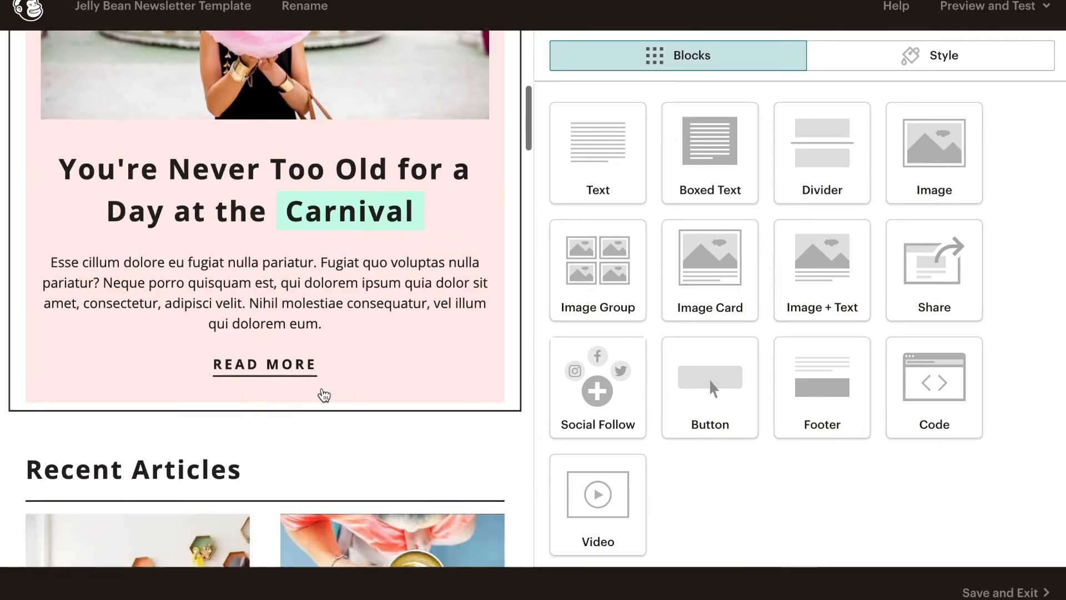
{"action": "scroll", "coordinate": [324, 395], "scroll_direction": "down", "scroll_amount": 6}
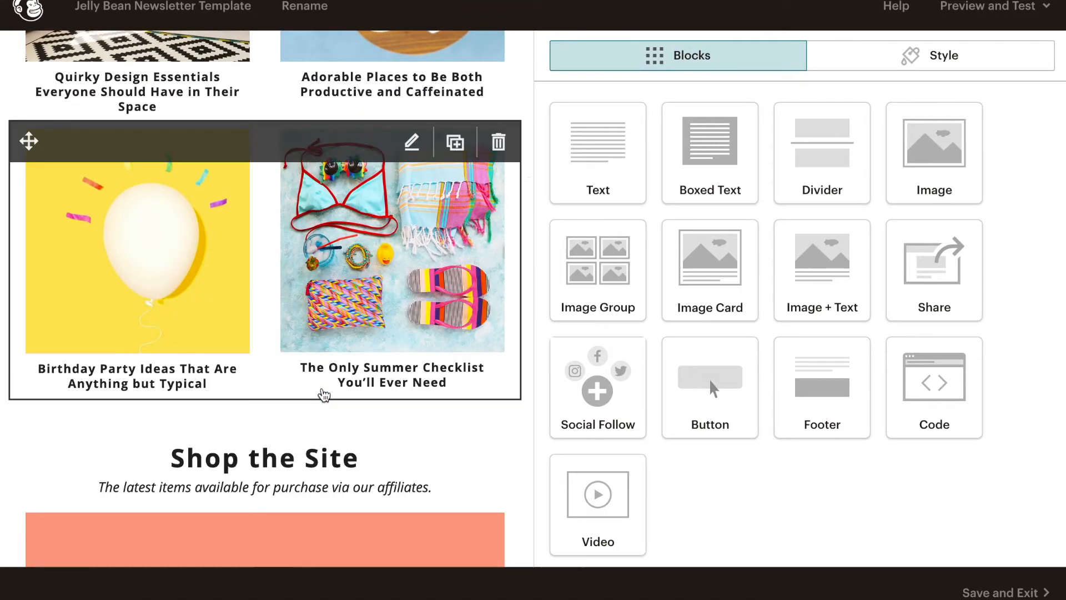
{"action": "scroll", "coordinate": [324, 395], "scroll_direction": "up", "scroll_amount": 3}
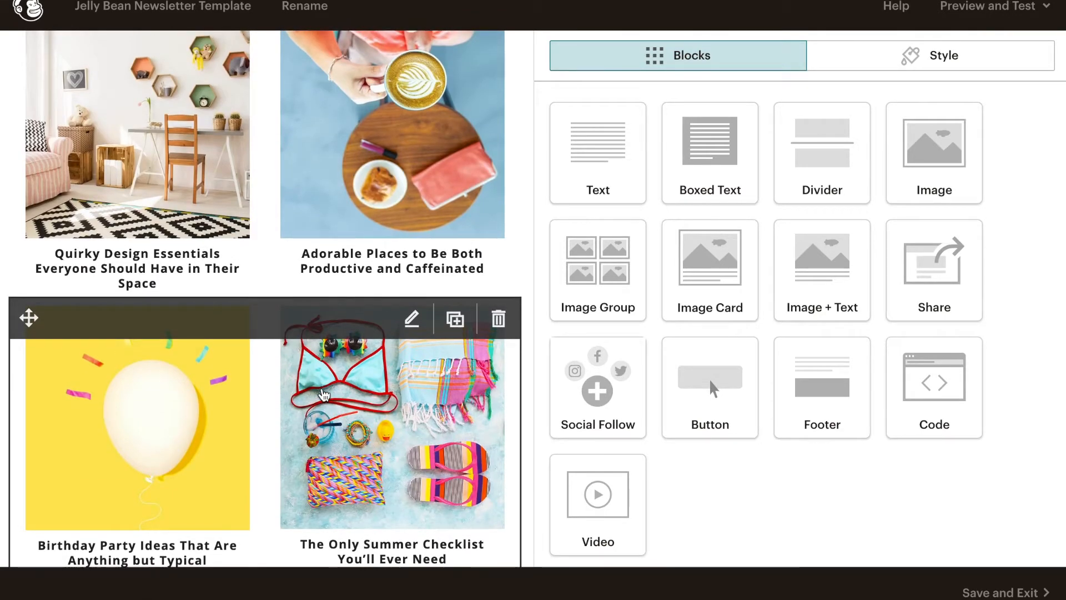
{"action": "scroll", "coordinate": [324, 395], "scroll_direction": "up", "scroll_amount": 3}
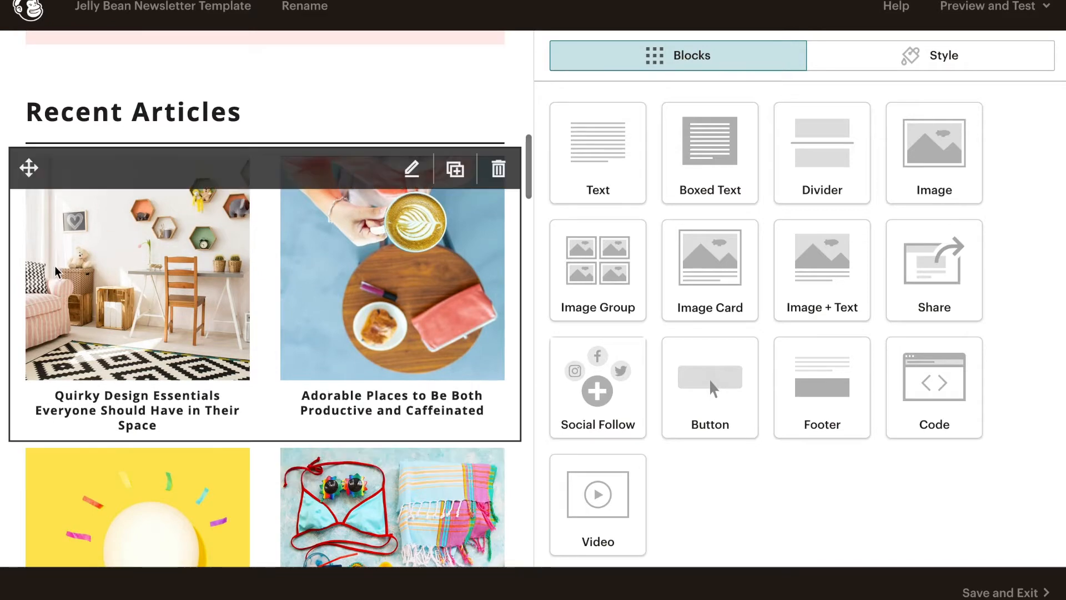
{"action": "left_click", "coordinate": [127, 272]}
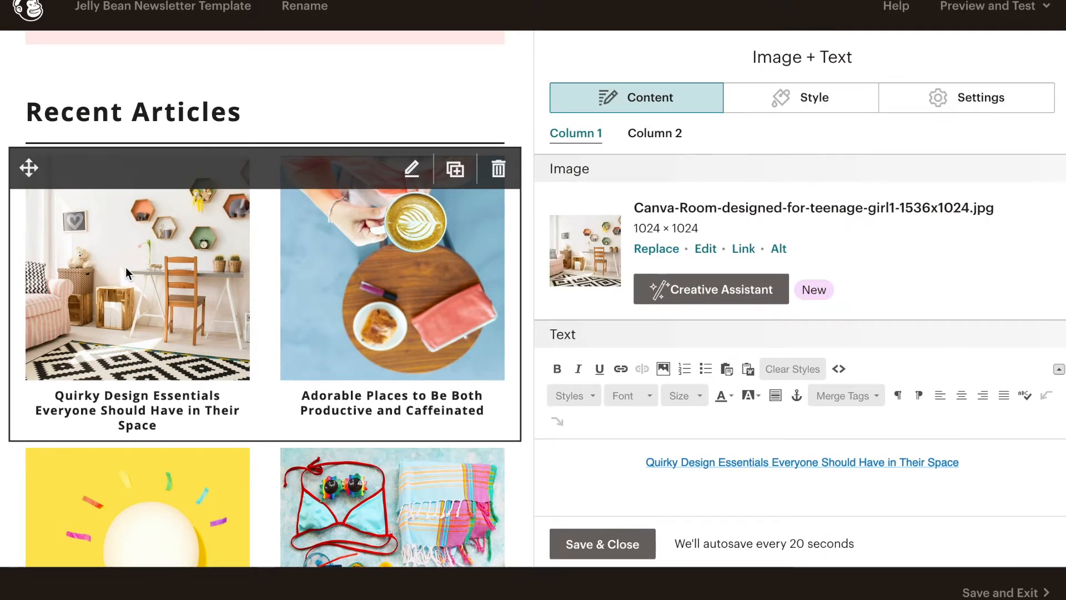
{"action": "left_click", "coordinate": [661, 249]}
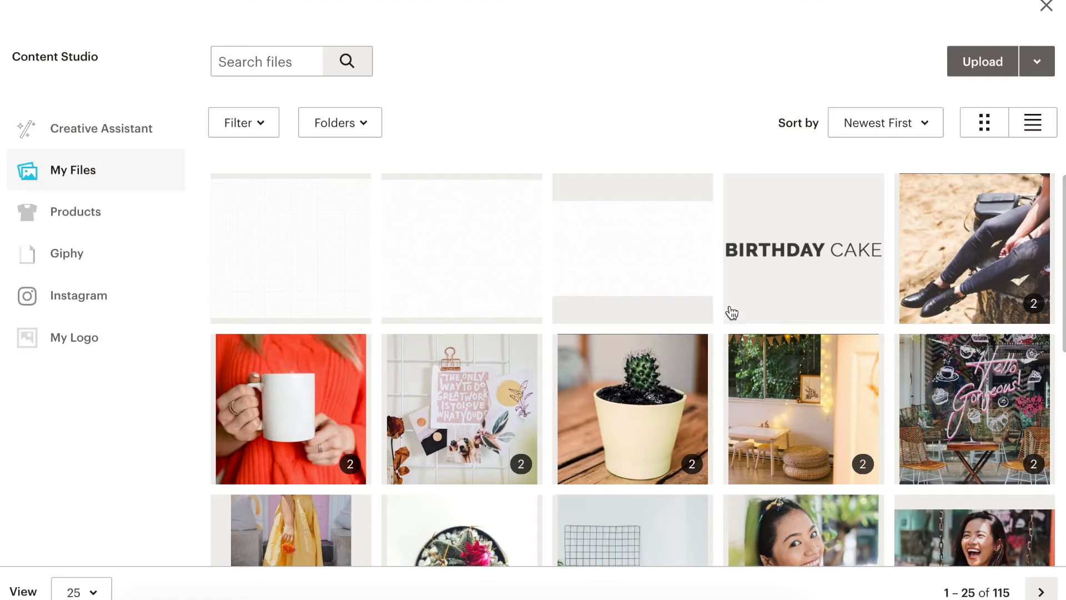
{"action": "scroll", "coordinate": [673, 431], "scroll_direction": "down", "scroll_amount": 7}
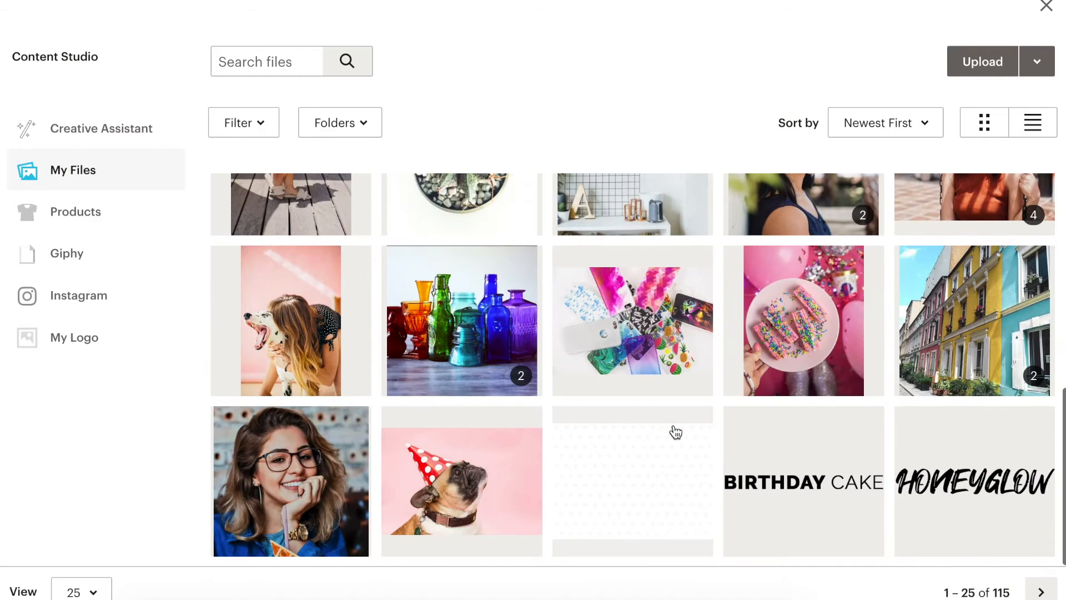
{"action": "left_click", "coordinate": [819, 307]}
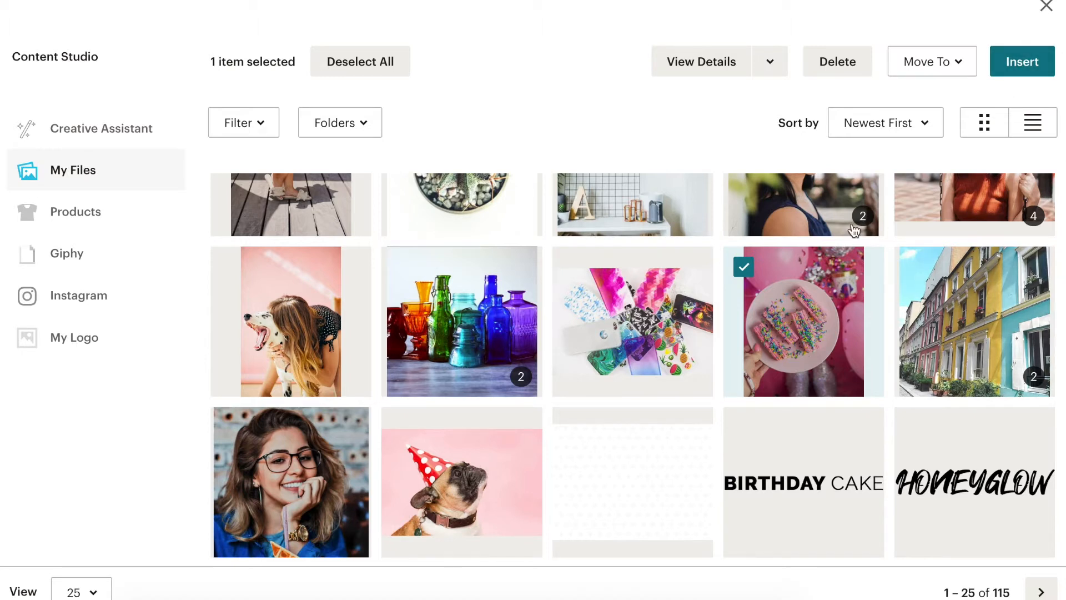
{"action": "left_click", "coordinate": [1029, 66]}
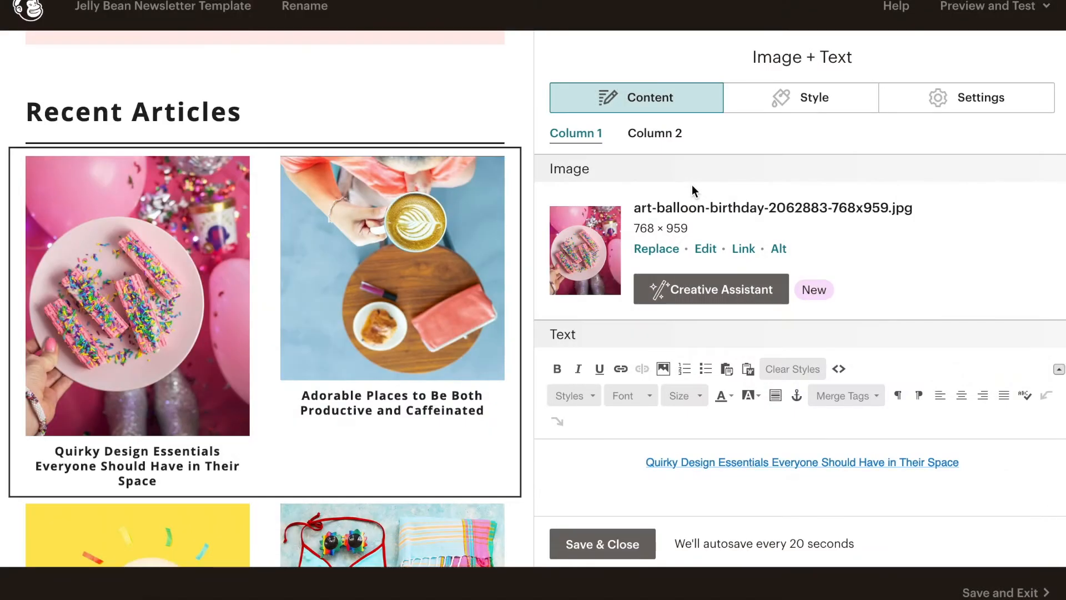
- Replace the Column 2 coffee image in the same Recent Articles block with animal-canine-cute-545063.jpg
{"action": "mouse_move", "coordinate": [349, 289]}
{"action": "scroll", "coordinate": [407, 332], "scroll_direction": "down", "scroll_amount": 4}
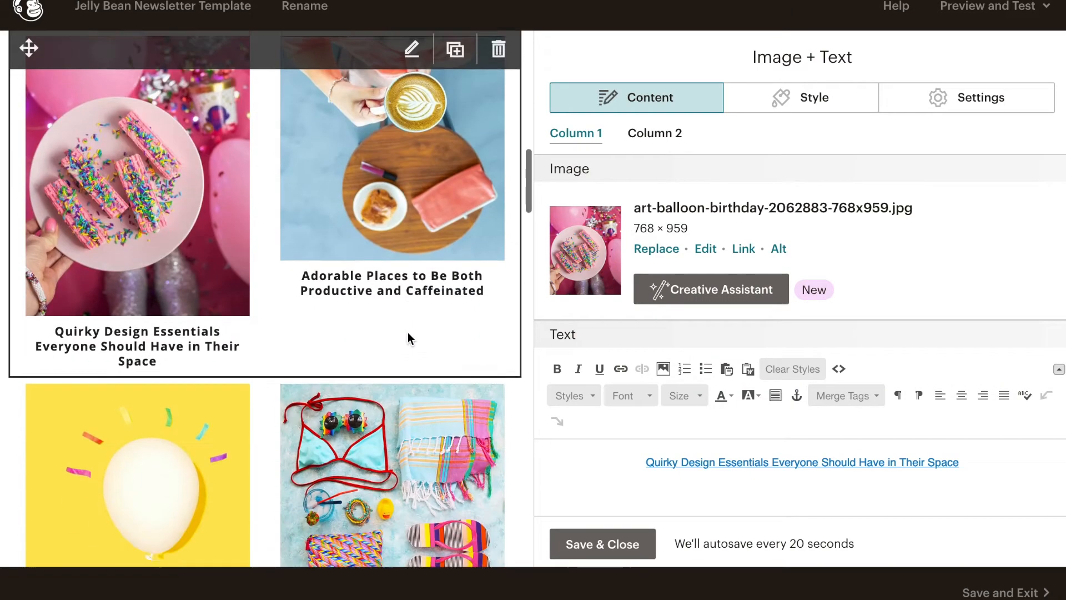
{"action": "scroll", "coordinate": [203, 373], "scroll_direction": "up", "scroll_amount": 2}
{"action": "scroll", "coordinate": [281, 266], "scroll_direction": "up", "scroll_amount": 2}
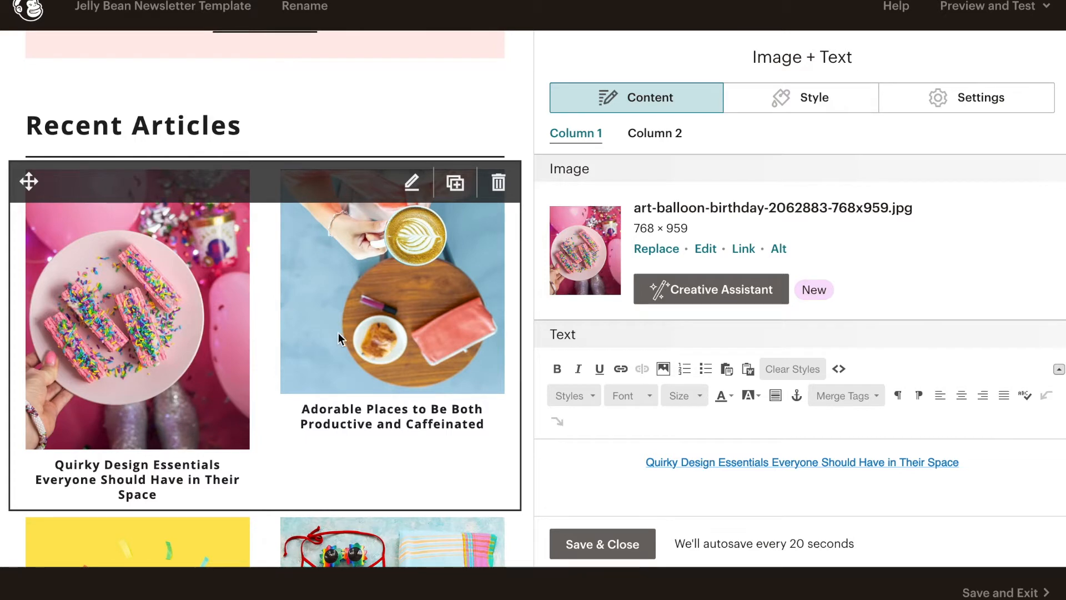
{"action": "scroll", "coordinate": [338, 333], "scroll_direction": "down", "scroll_amount": 3}
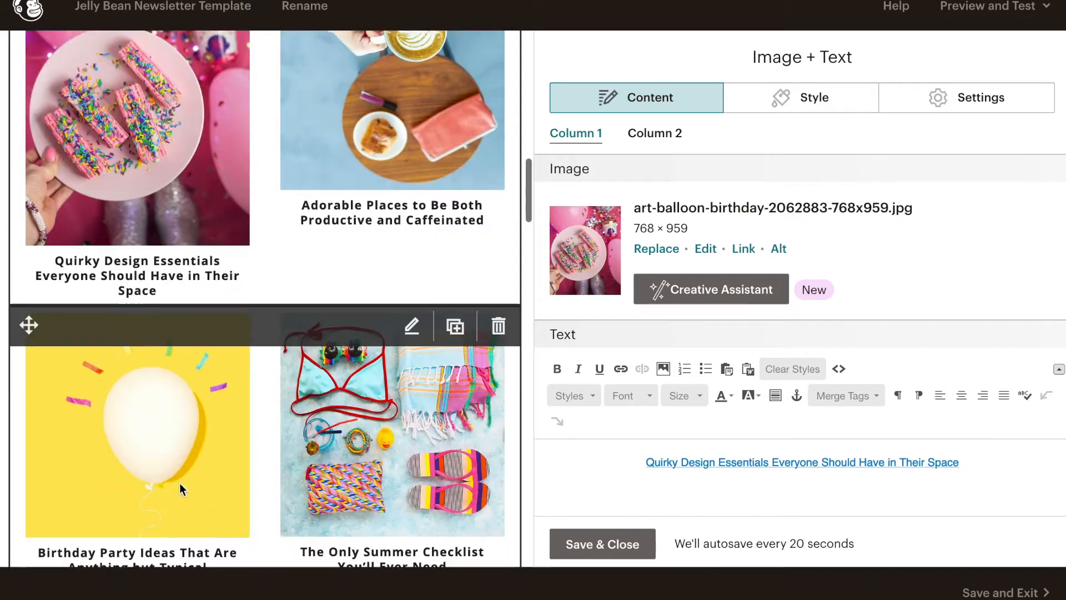
{"action": "scroll", "coordinate": [308, 454], "scroll_direction": "up", "scroll_amount": 3}
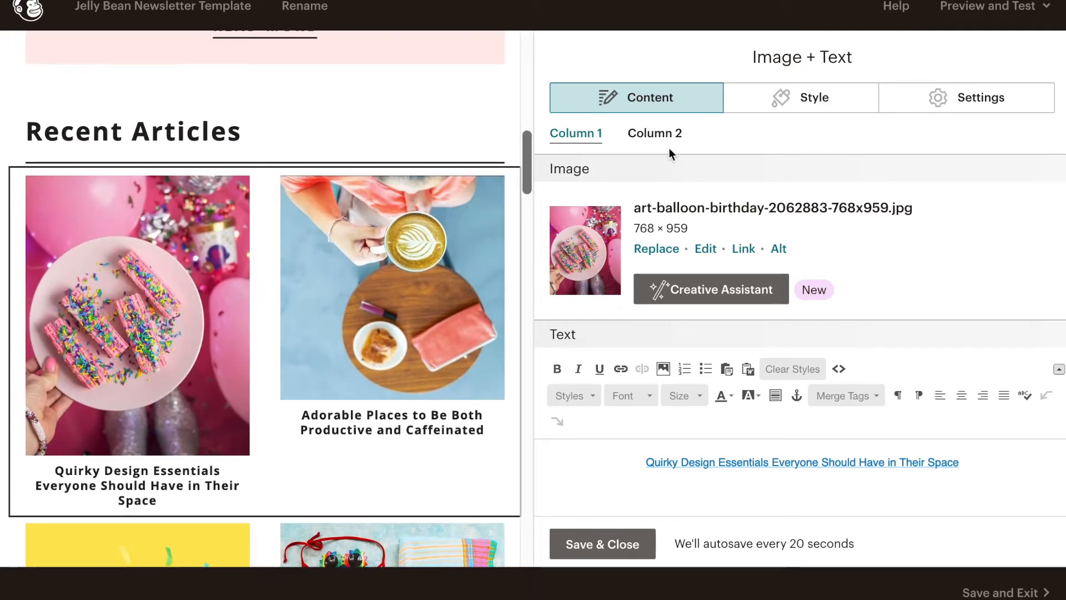
{"action": "left_click", "coordinate": [661, 134]}
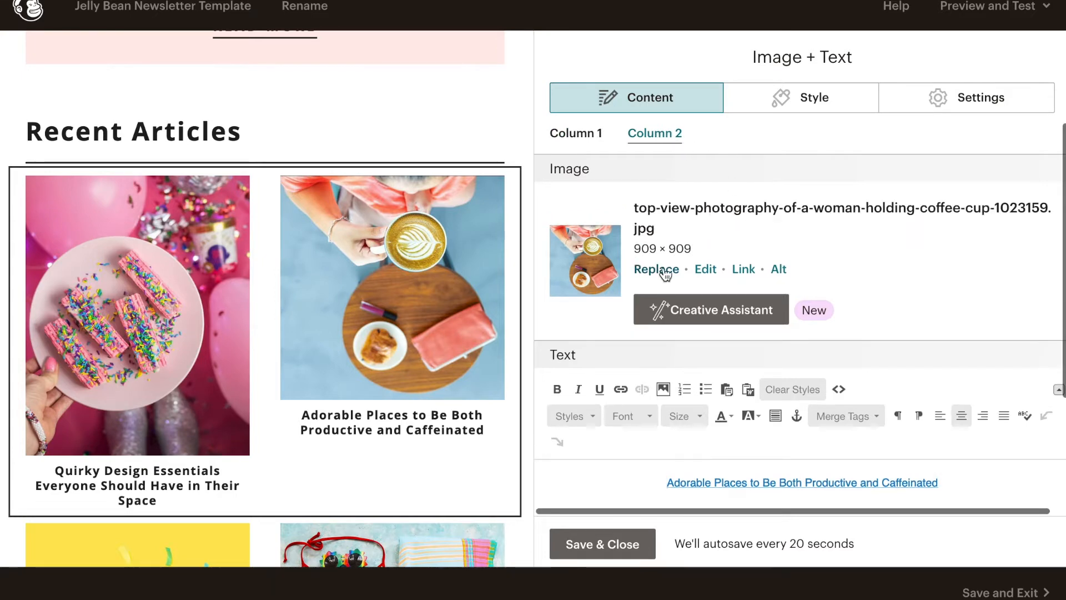
{"action": "left_click", "coordinate": [668, 270]}
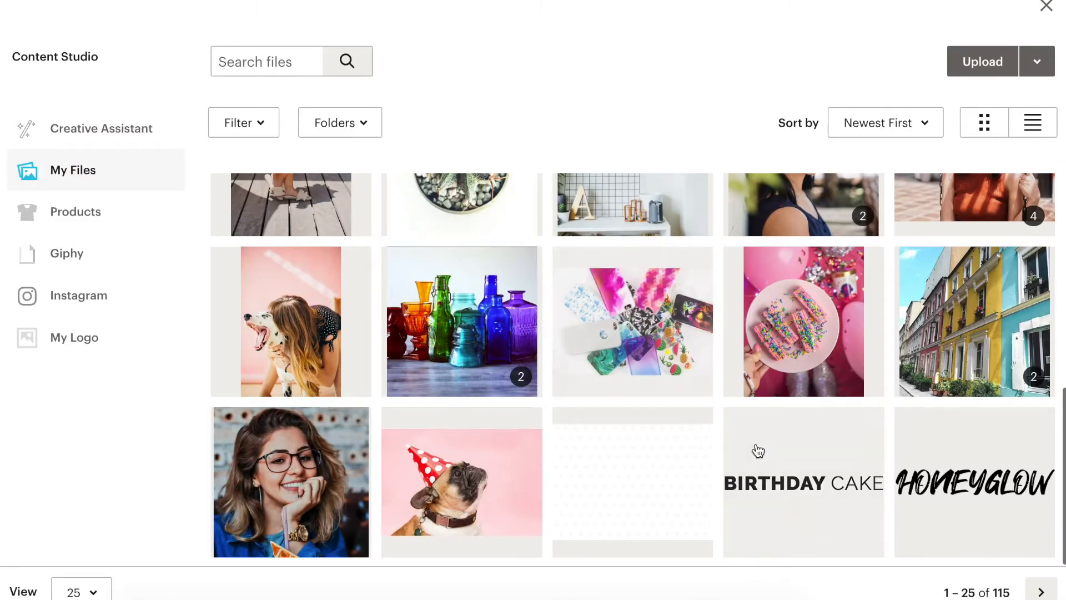
{"action": "scroll", "coordinate": [758, 451], "scroll_direction": "up", "scroll_amount": 3}
{"action": "scroll", "coordinate": [758, 451], "scroll_direction": "down", "scroll_amount": 3}
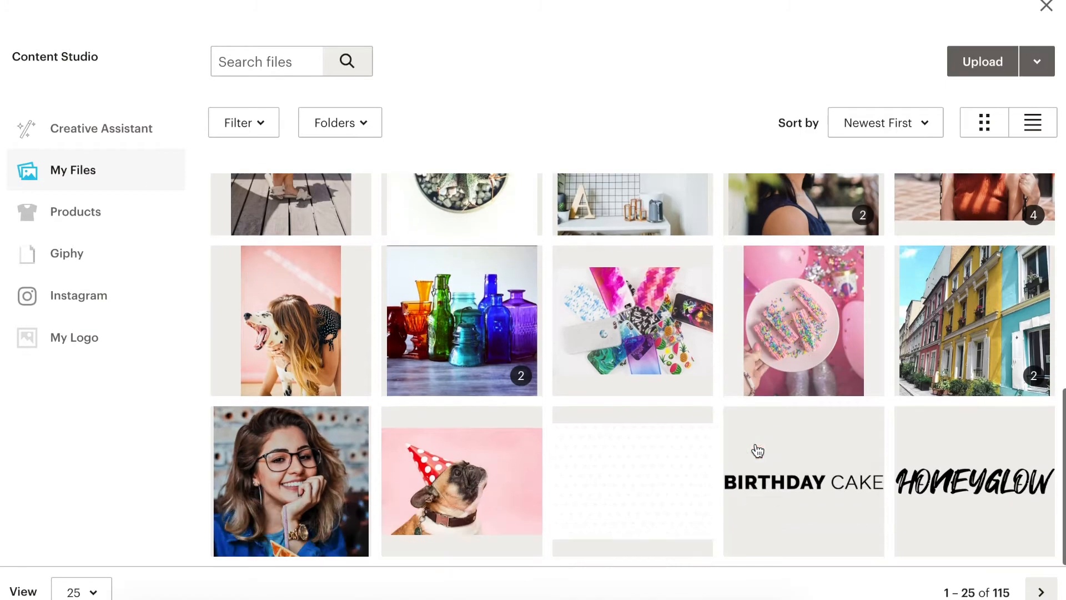
{"action": "left_click", "coordinate": [456, 498]}
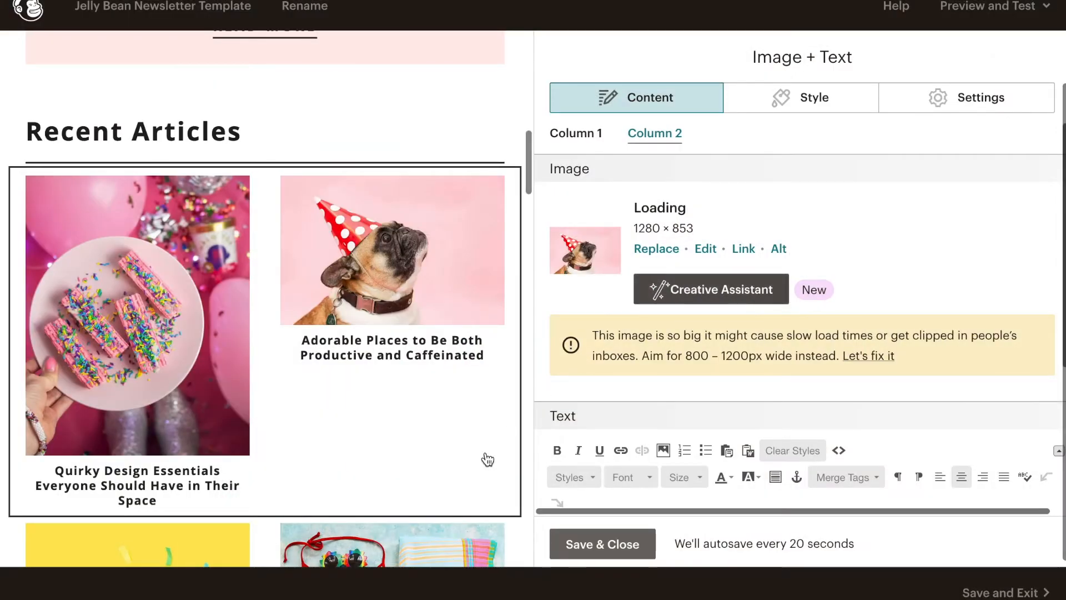
- Crop the Column 1 birthday treats image to a square, reposition the crop, and save the edited image
{"action": "scroll", "coordinate": [494, 458], "scroll_direction": "down", "scroll_amount": 3}
{"action": "scroll", "coordinate": [494, 459], "scroll_direction": "up", "scroll_amount": 2}
{"action": "scroll", "coordinate": [395, 328], "scroll_direction": "up", "scroll_amount": 3}
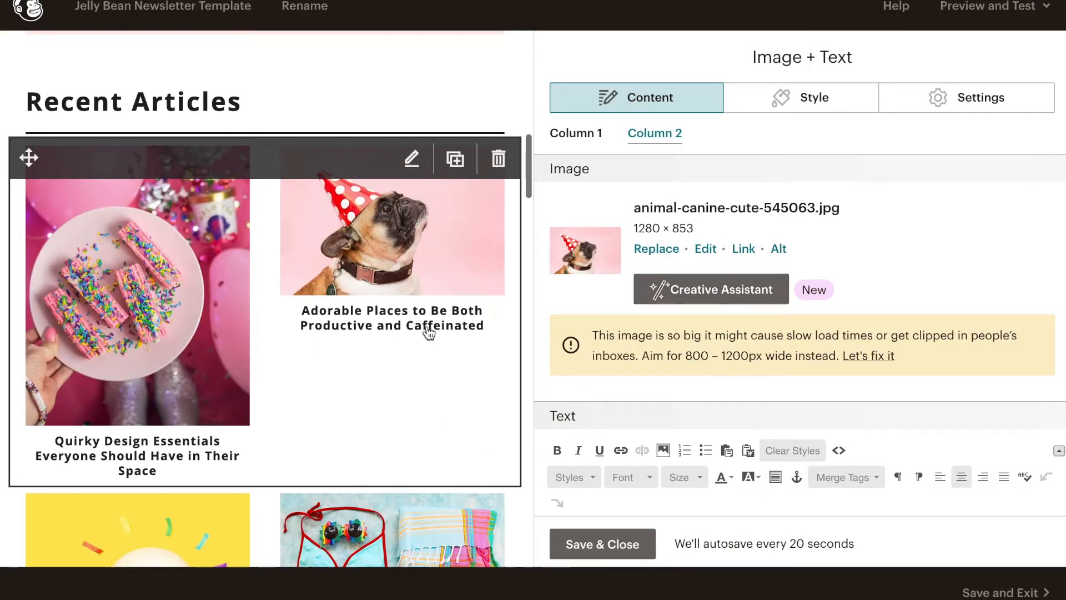
{"action": "scroll", "coordinate": [438, 332], "scroll_direction": "down", "scroll_amount": 3}
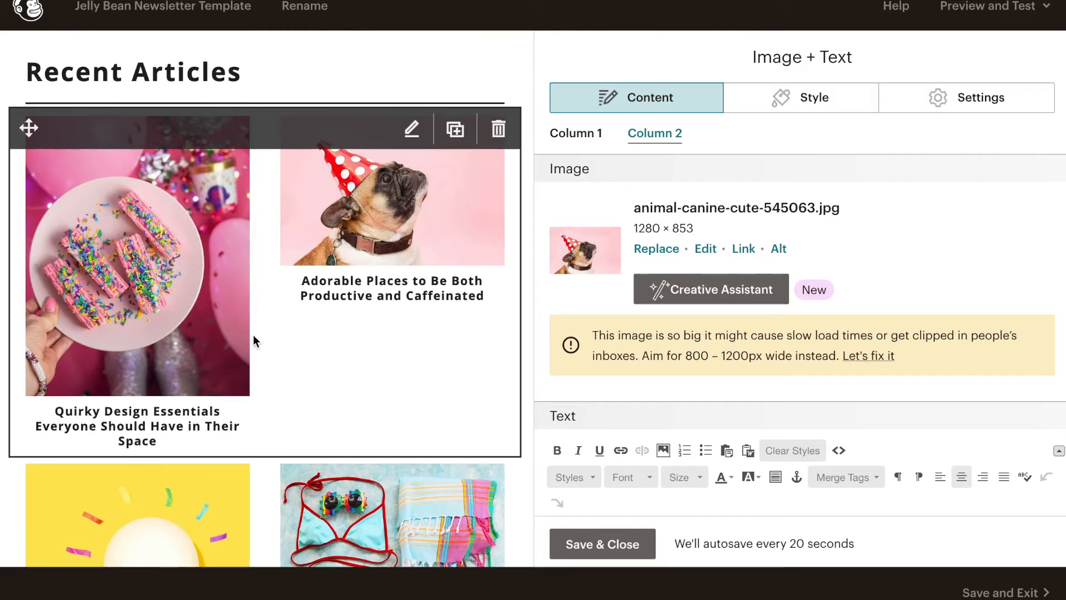
{"action": "scroll", "coordinate": [253, 335], "scroll_direction": "up", "scroll_amount": 2}
{"action": "scroll", "coordinate": [253, 335], "scroll_direction": "down", "scroll_amount": 3}
{"action": "left_click", "coordinate": [582, 137]}
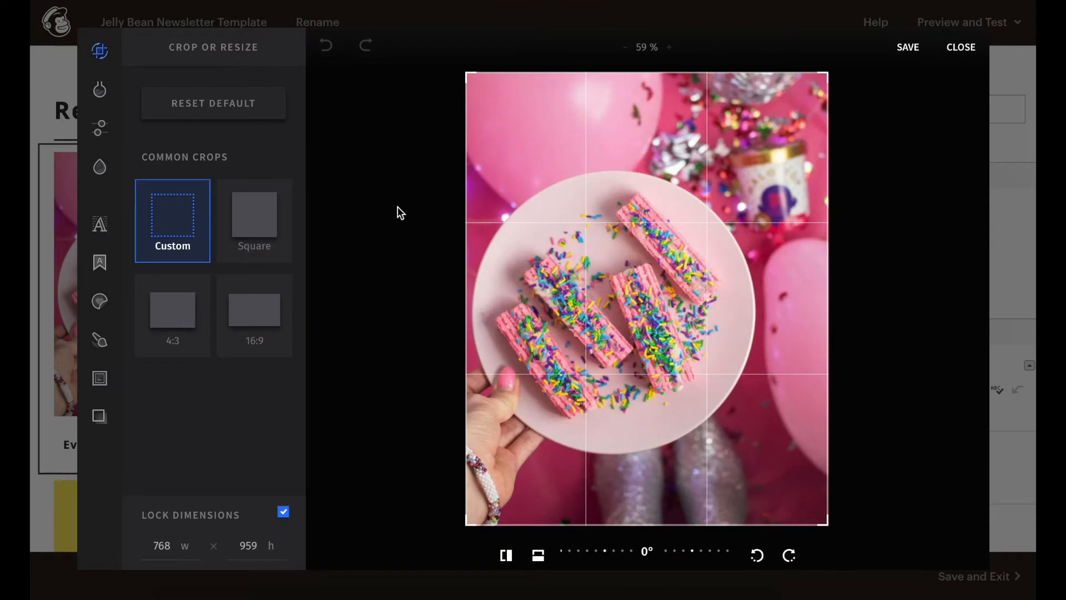
{"action": "left_click", "coordinate": [255, 217]}
{"action": "mouse_move", "coordinate": [724, 229]}
{"action": "left_mouse_down"}
{"action": "mouse_move", "coordinate": [723, 260]}
{"action": "mouse_move", "coordinate": [721, 246]}
{"action": "left_mouse_up"}
{"action": "left_click", "coordinate": [909, 48]}
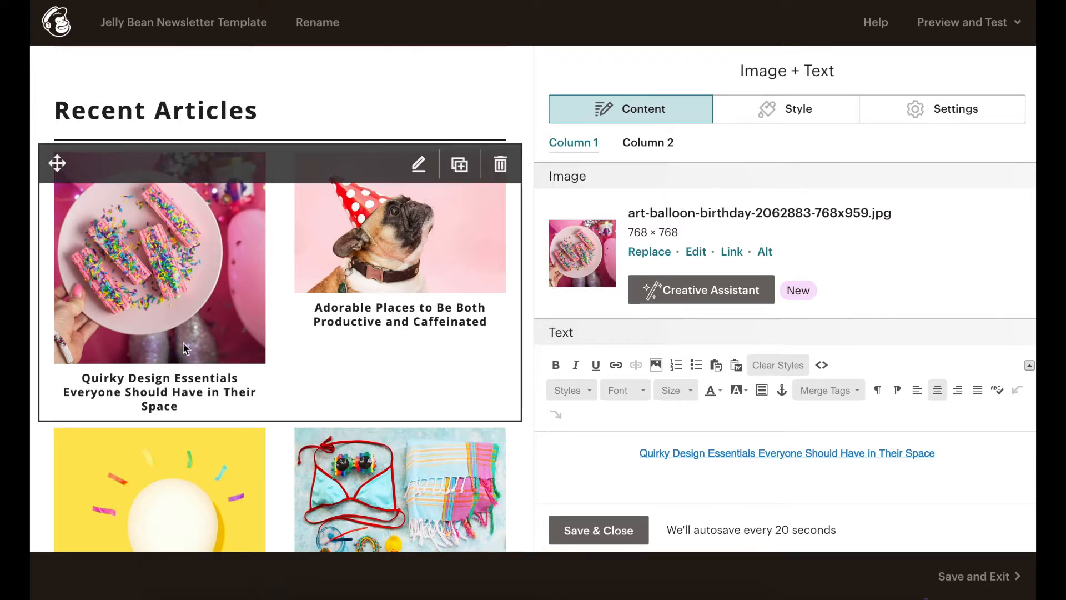
- Crop the Column 2 party-hat dog image to a square, reposition the crop to include the whole hat, and save it
{"action": "left_click", "coordinate": [649, 146]}
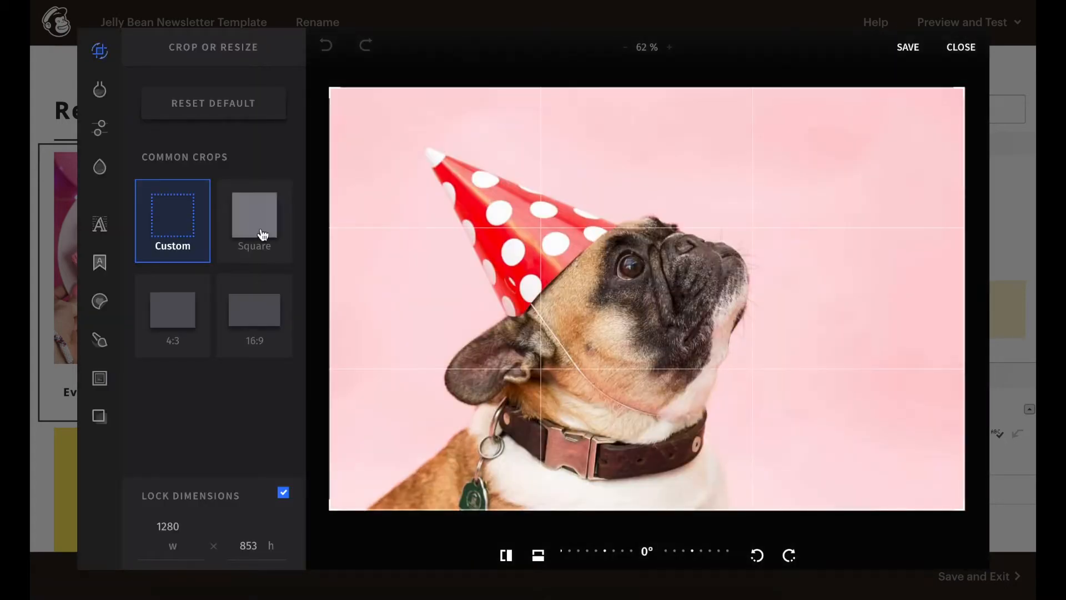
{"action": "left_click", "coordinate": [263, 234]}
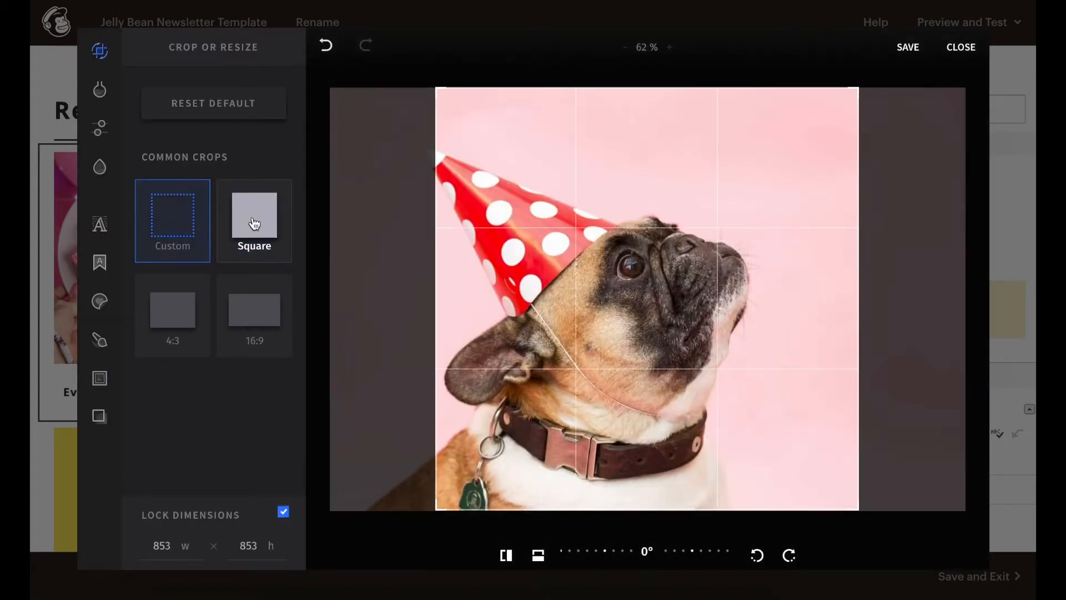
{"action": "left_click_drag", "start_coordinate": [655, 247], "coordinate": [602, 253]}
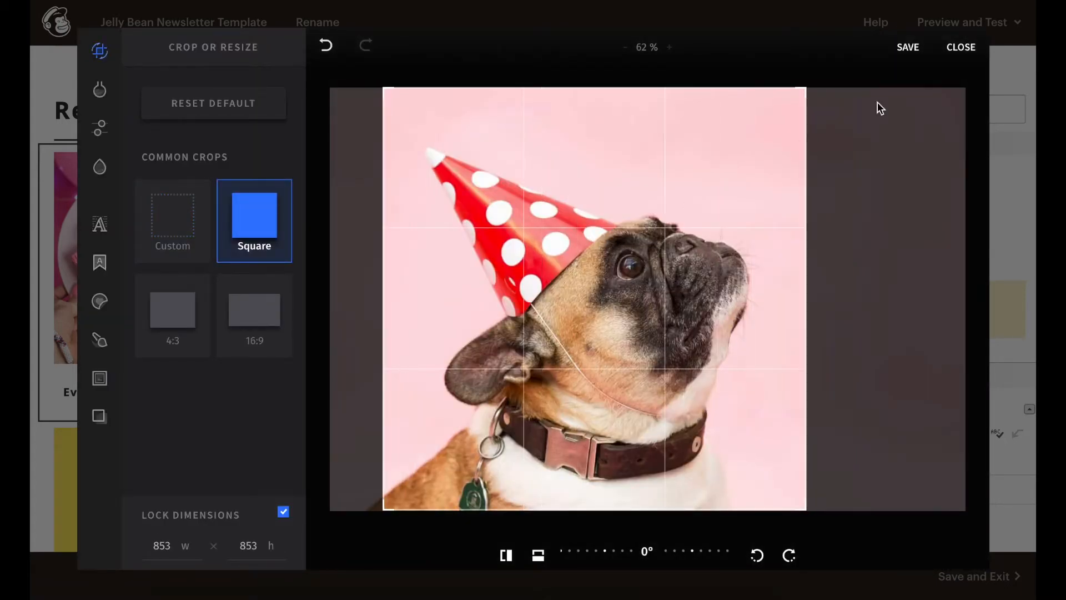
{"action": "left_click", "coordinate": [911, 47]}
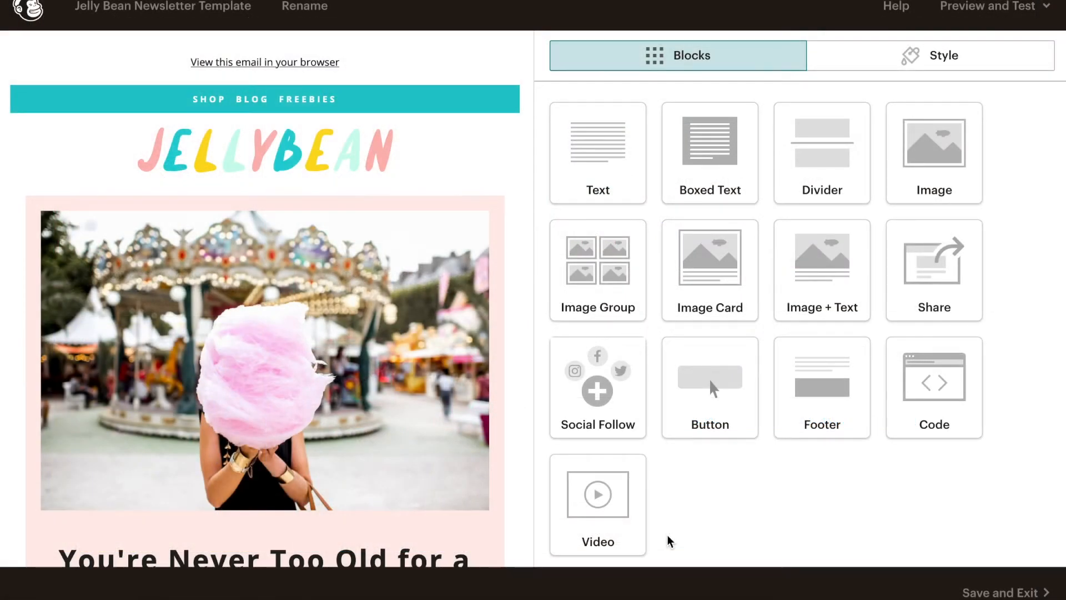
- Replace the Jellybean logo in the newsletter header with the Honeyglow logo image, hg-logo.png
{"action": "scroll", "coordinate": [444, 382], "scroll_direction": "down", "scroll_amount": 3}
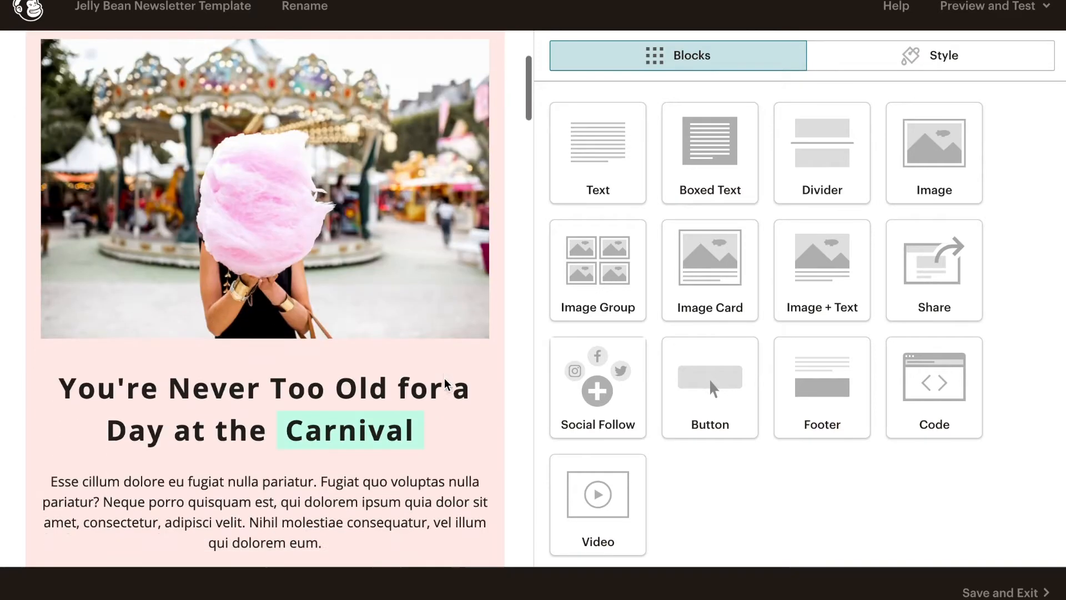
{"action": "scroll", "coordinate": [445, 381], "scroll_direction": "down", "scroll_amount": 5}
{"action": "scroll", "coordinate": [445, 381], "scroll_direction": "up", "scroll_amount": 8}
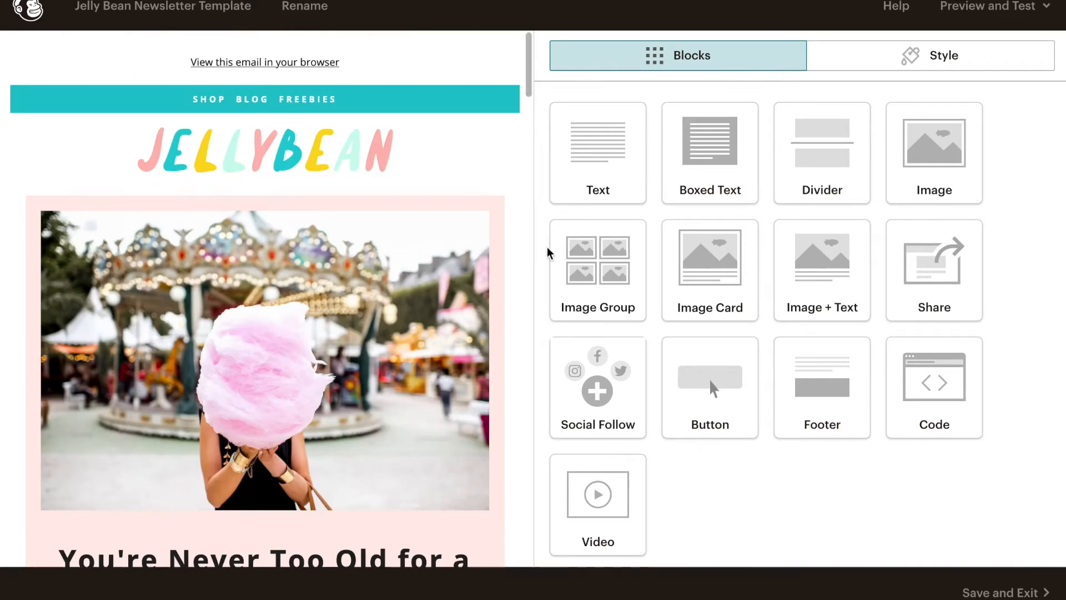
{"action": "scroll", "coordinate": [406, 226], "scroll_direction": "down", "scroll_amount": 2}
{"action": "scroll", "coordinate": [407, 224], "scroll_direction": "up", "scroll_amount": 2}
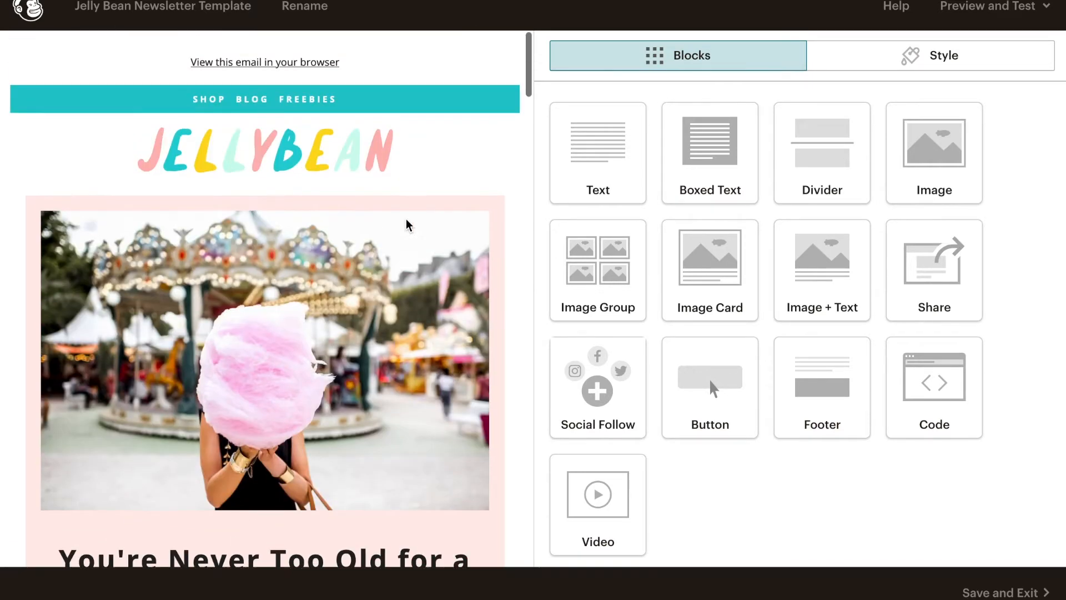
{"action": "mouse_move", "coordinate": [326, 157]}
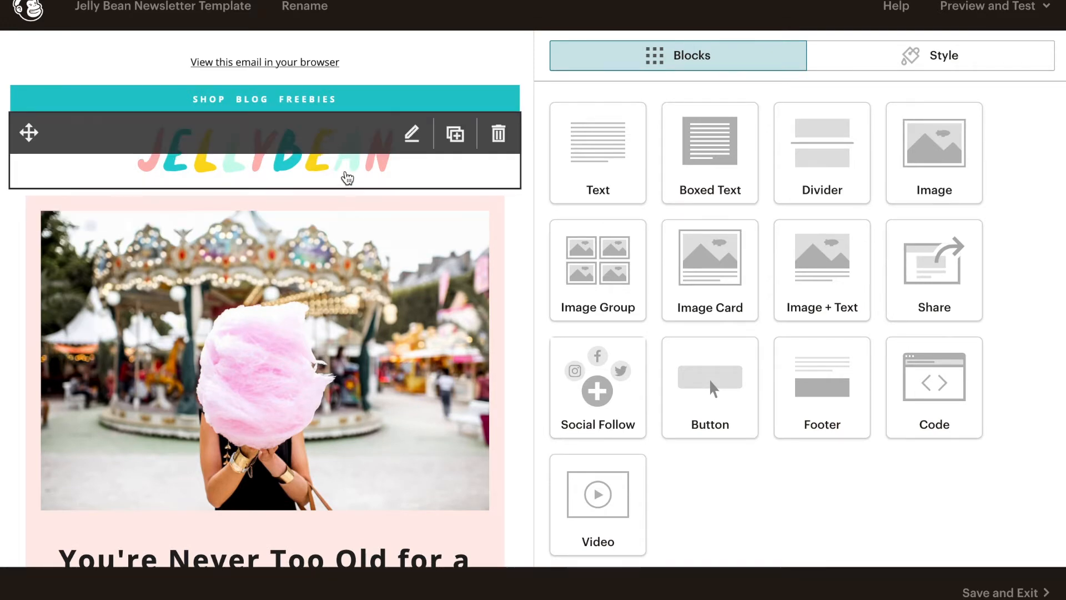
{"action": "left_click", "coordinate": [347, 177]}
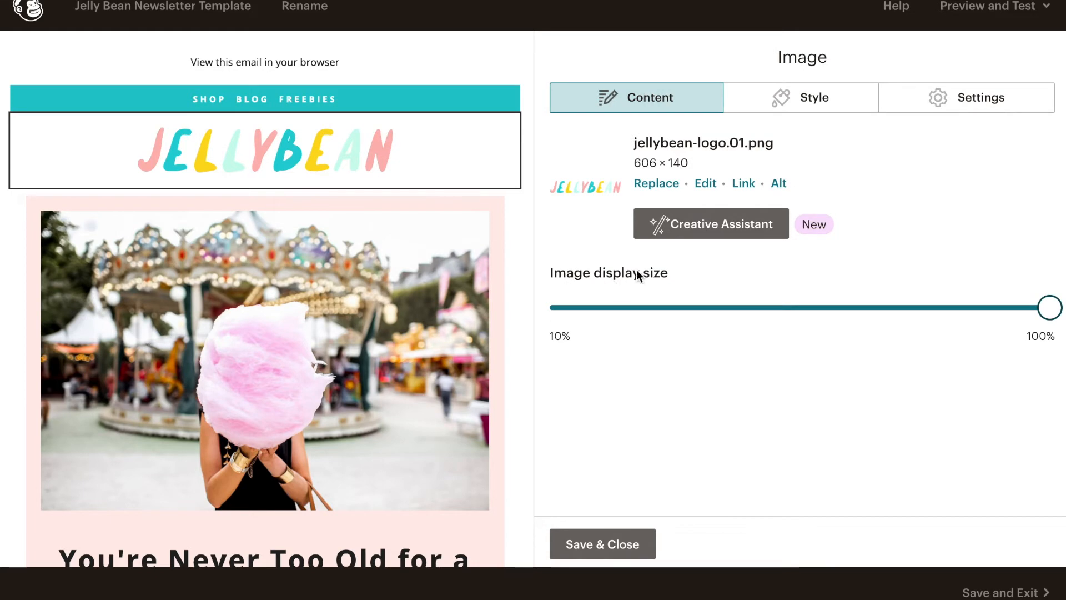
{"action": "left_click", "coordinate": [660, 188]}
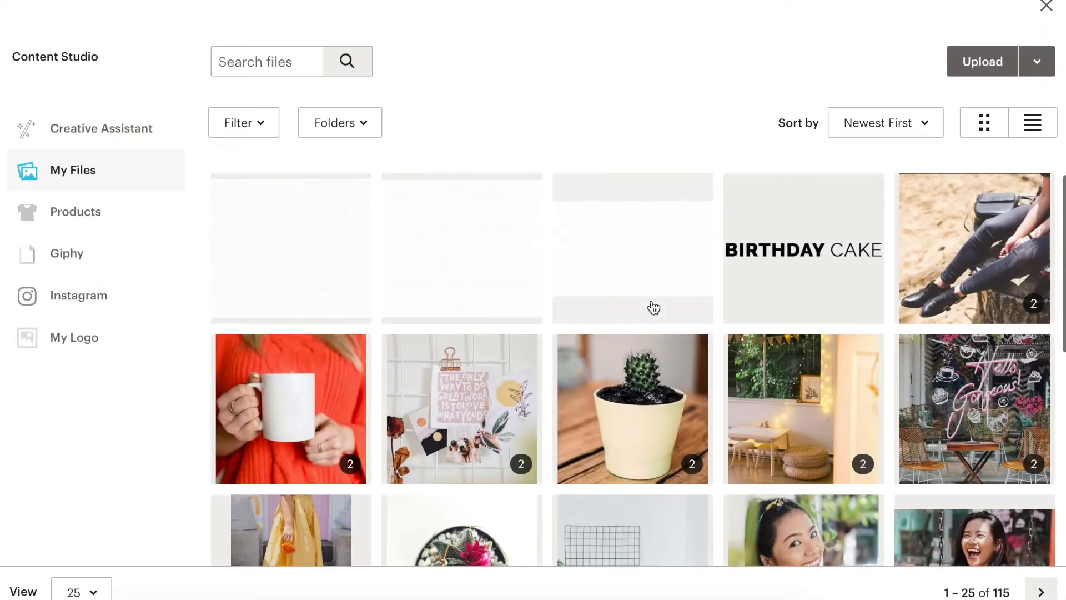
{"action": "scroll", "coordinate": [749, 330], "scroll_direction": "down", "scroll_amount": 3}
{"action": "scroll", "coordinate": [749, 330], "scroll_direction": "down", "scroll_amount": 3}
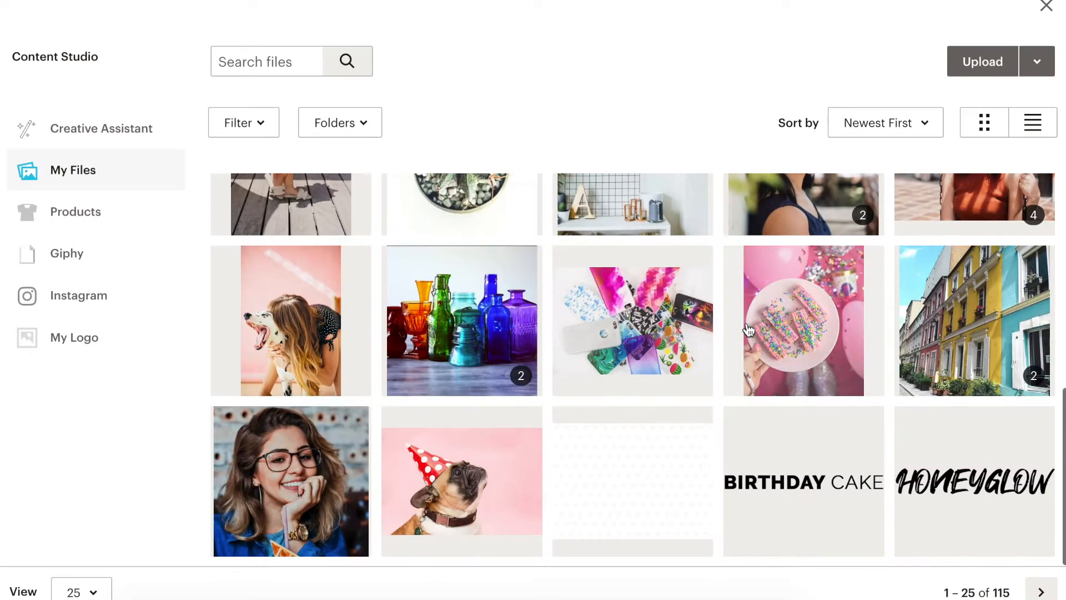
{"action": "left_click", "coordinate": [974, 488]}
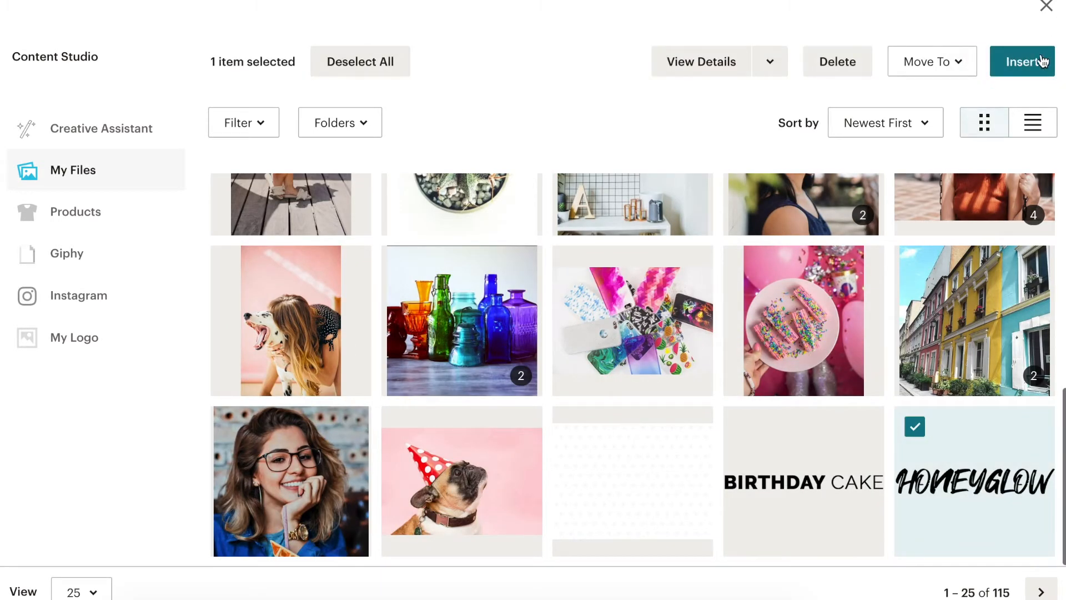
{"action": "left_click", "coordinate": [1032, 71]}
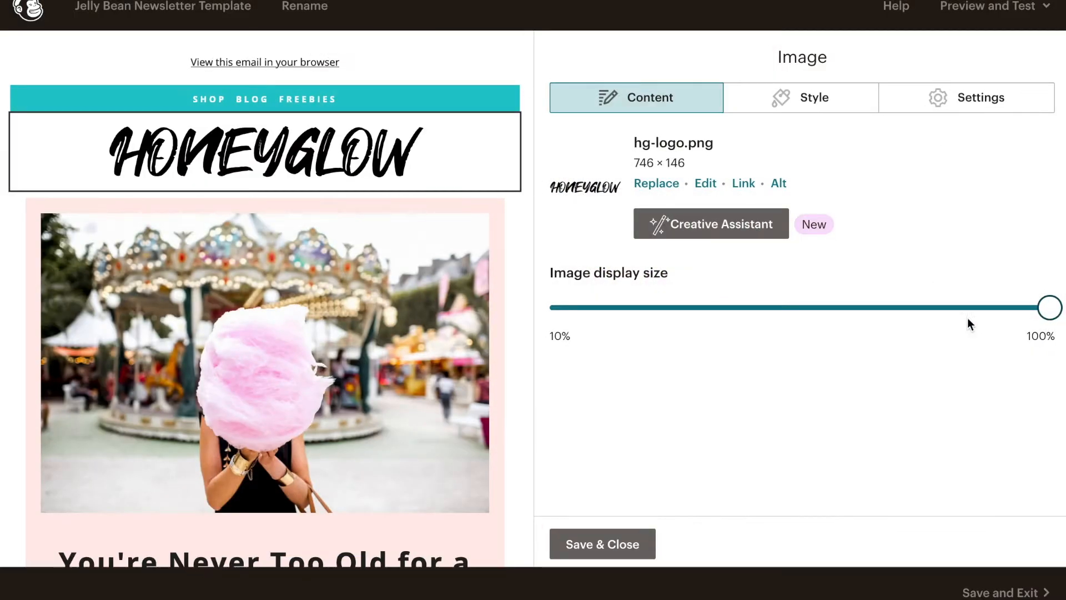
- Try a smaller display size for the header logo, return it to 100%, and save and close the block
{"action": "left_click_drag", "start_coordinate": [1046, 320], "coordinate": [842, 308]}
{"action": "left_click_drag", "start_coordinate": [953, 316], "coordinate": [1053, 309]}
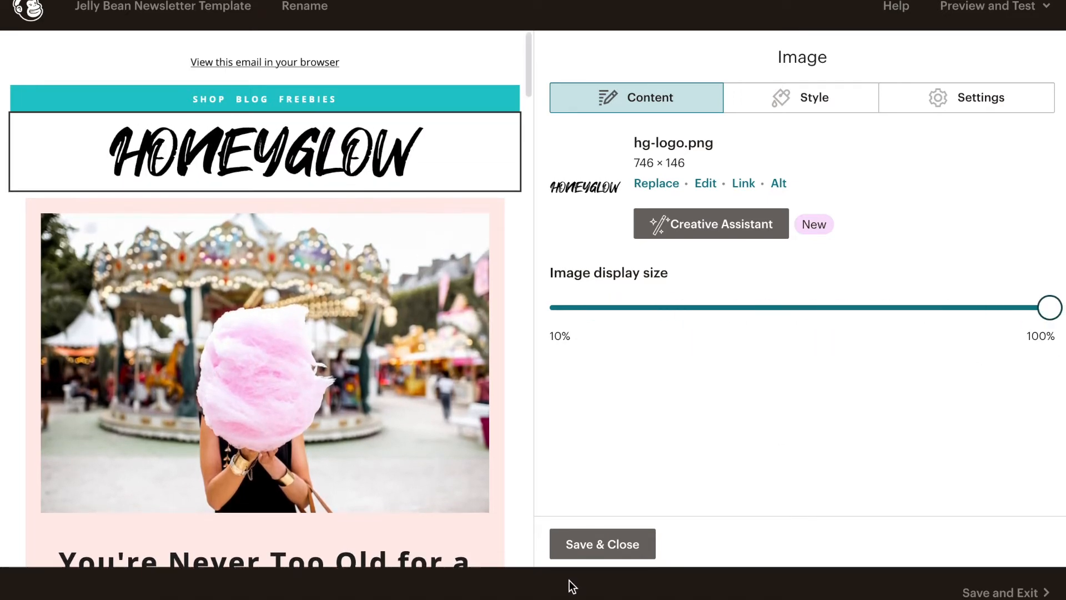
{"action": "left_click", "coordinate": [629, 544]}
- Examine the carnival image card's style settings and its card background colour choices, and close the block with the colour kept
{"action": "scroll", "coordinate": [381, 334], "scroll_direction": "down", "scroll_amount": 5}
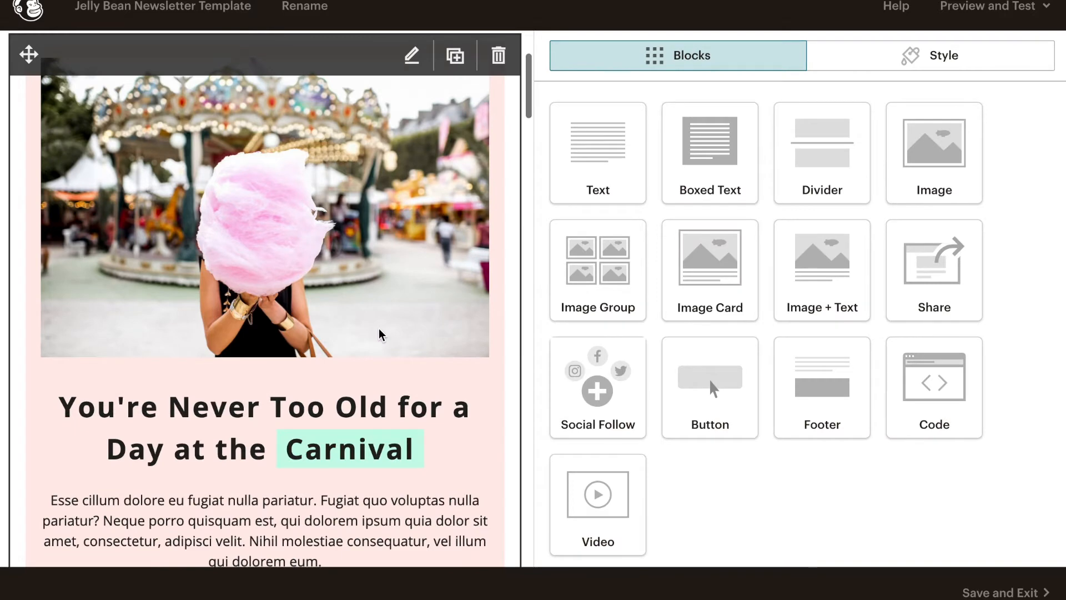
{"action": "scroll", "coordinate": [321, 364], "scroll_direction": "up", "scroll_amount": 5}
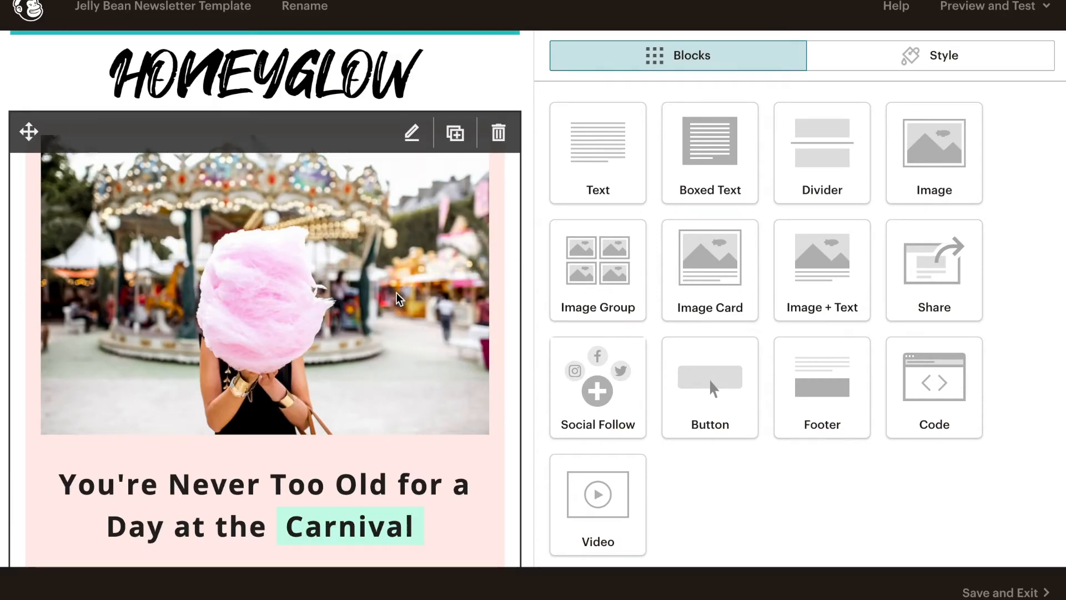
{"action": "left_click", "coordinate": [435, 382]}
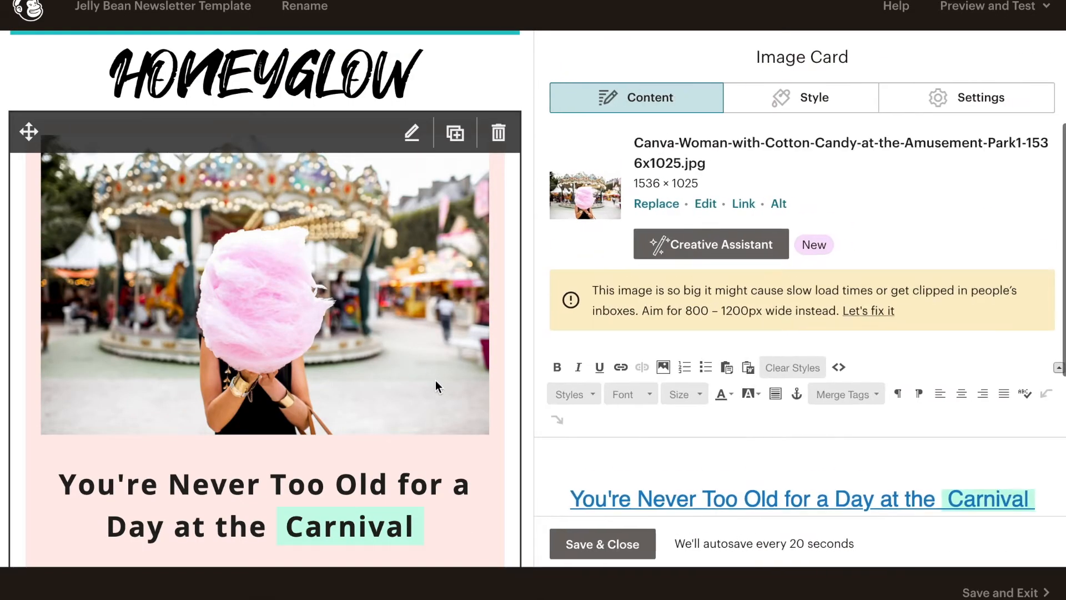
{"action": "left_click", "coordinate": [806, 111]}
{"action": "scroll", "coordinate": [788, 304], "scroll_direction": "down", "scroll_amount": 5}
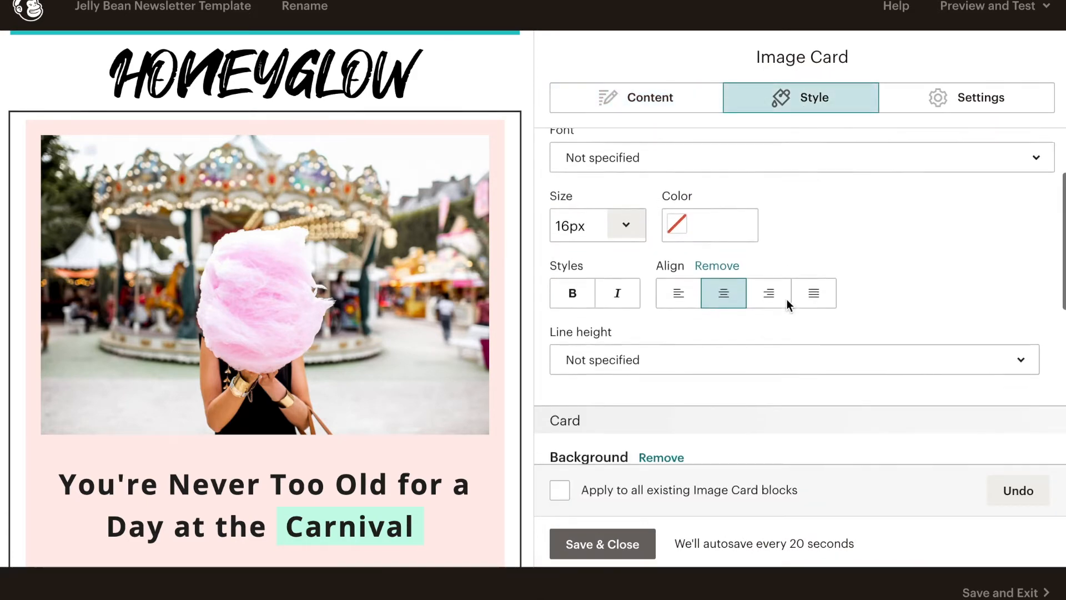
{"action": "scroll", "coordinate": [787, 299], "scroll_direction": "up", "scroll_amount": 3}
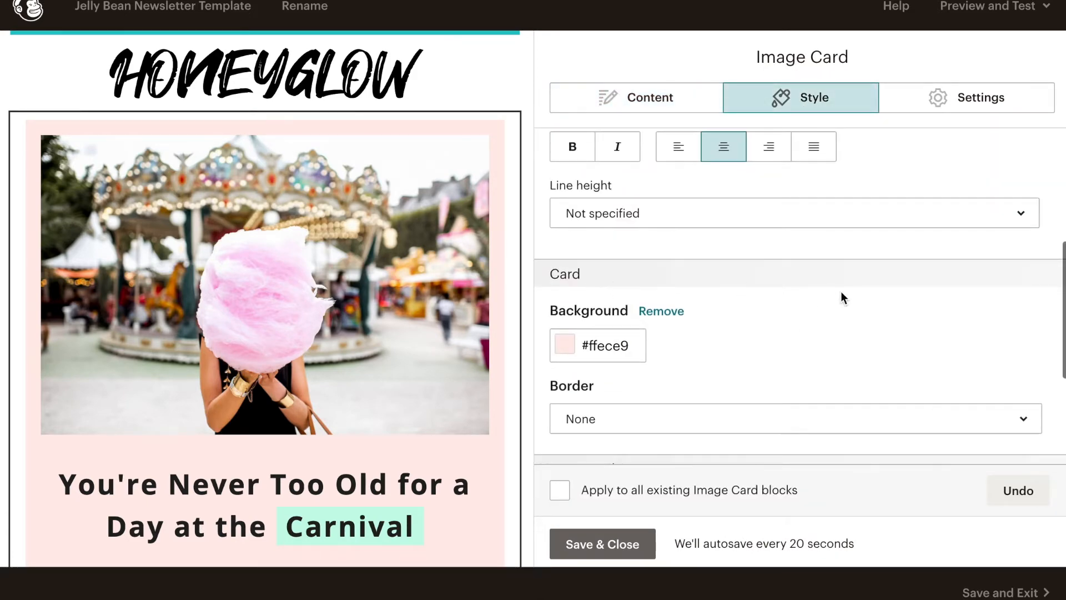
{"action": "scroll", "coordinate": [841, 298], "scroll_direction": "down", "scroll_amount": 1}
{"action": "scroll", "coordinate": [722, 325], "scroll_direction": "down", "scroll_amount": 1}
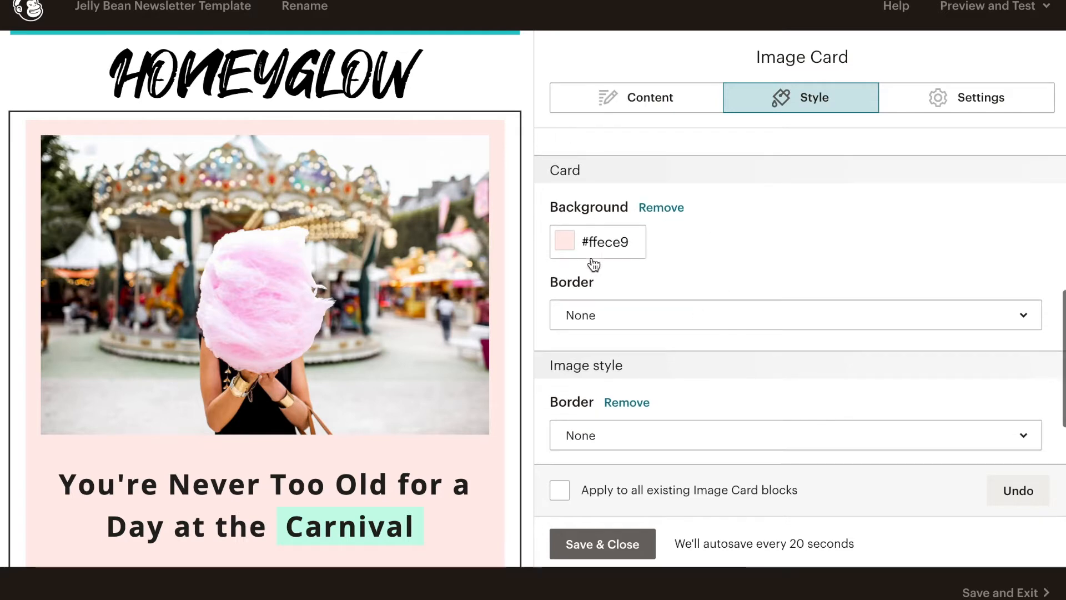
{"action": "left_click", "coordinate": [565, 245]}
{"action": "left_click", "coordinate": [844, 246]}
{"action": "left_click", "coordinate": [608, 546]}
- Move The Latest block below the Join the Community block
{"action": "scroll", "coordinate": [449, 447], "scroll_direction": "down", "scroll_amount": 15}
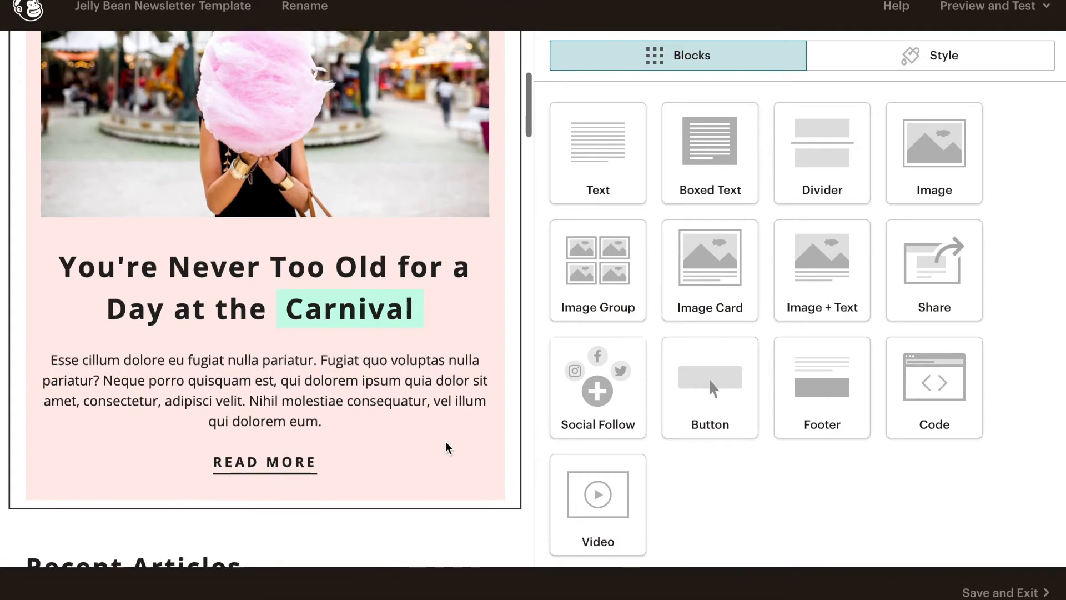
{"action": "scroll", "coordinate": [448, 446], "scroll_direction": "down", "scroll_amount": 8}
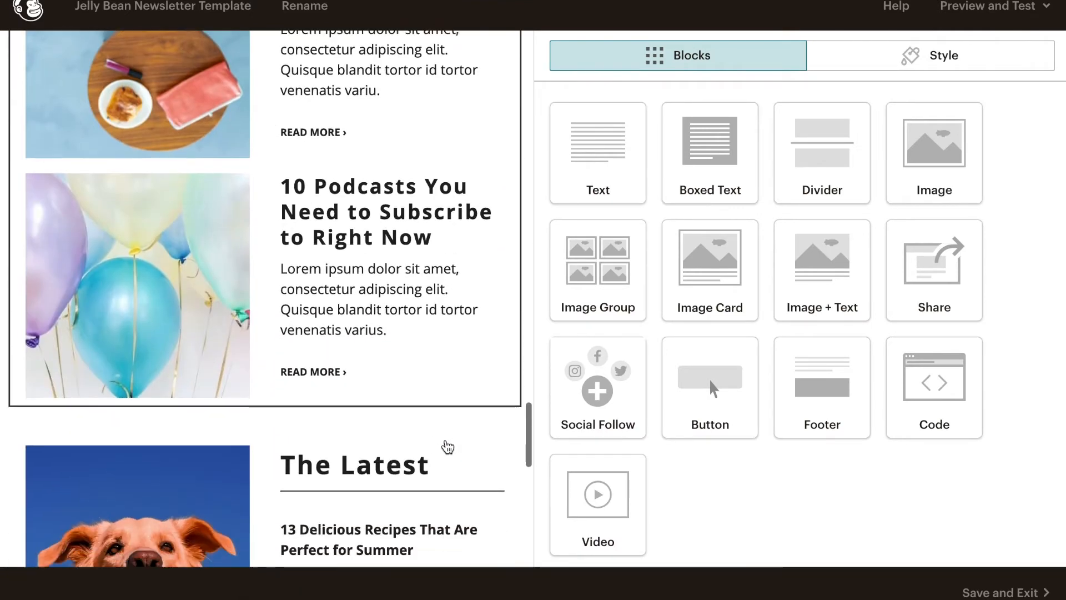
{"action": "scroll", "coordinate": [448, 446], "scroll_direction": "down", "scroll_amount": 2}
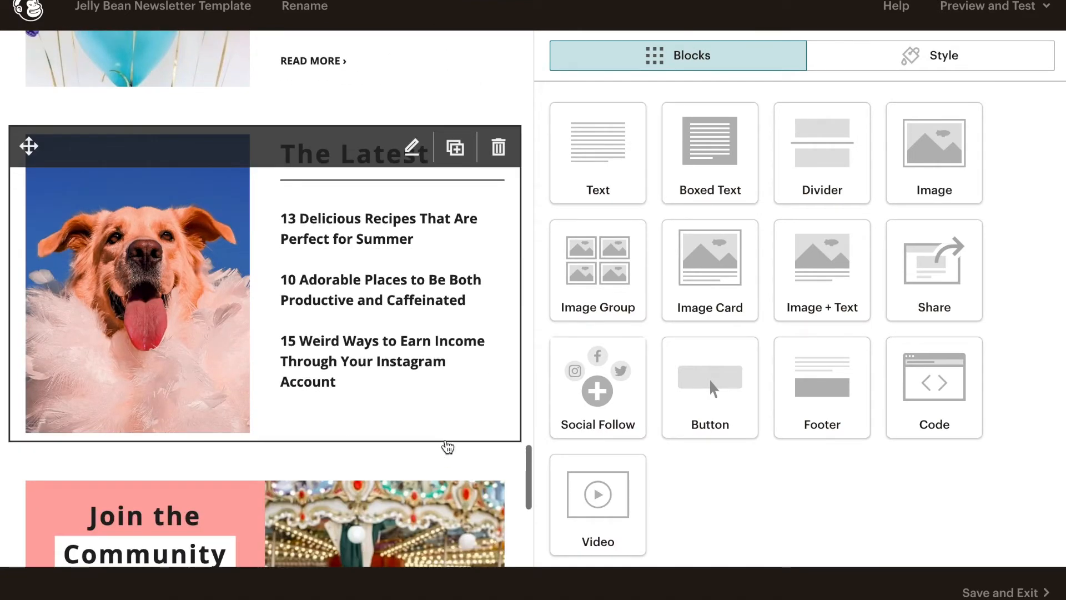
{"action": "scroll", "coordinate": [269, 271], "scroll_direction": "up", "scroll_amount": 5}
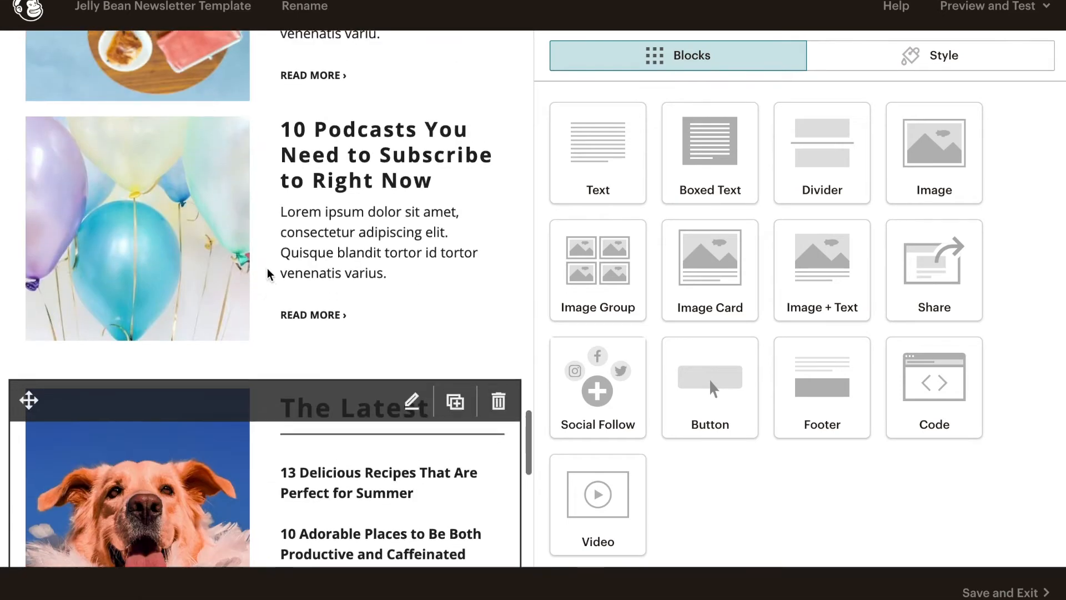
{"action": "scroll", "coordinate": [66, 401], "scroll_direction": "down", "scroll_amount": 4}
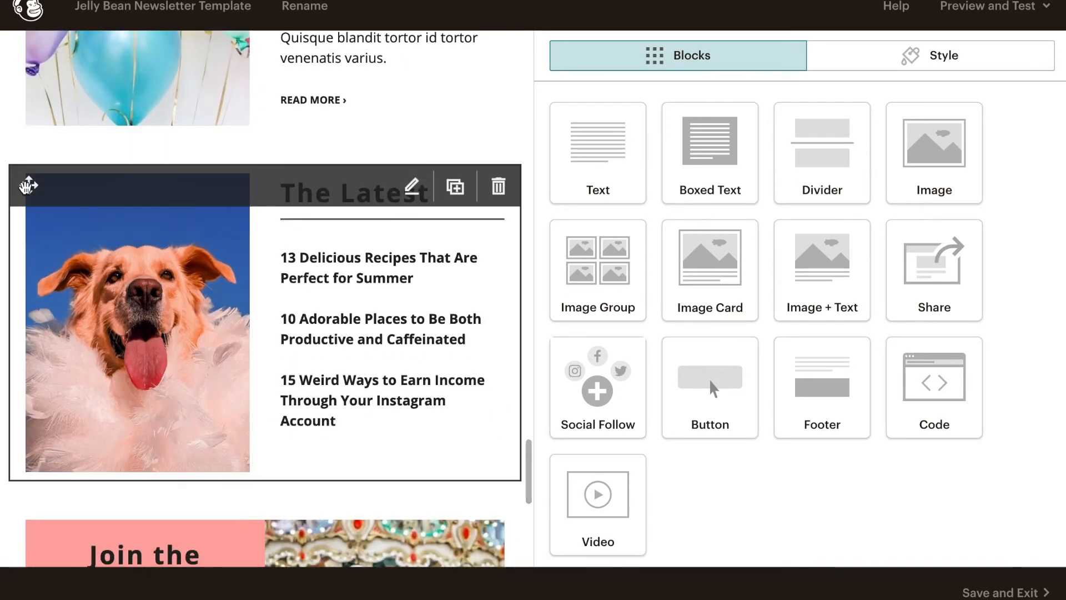
{"action": "left_click_drag", "start_coordinate": [28, 186], "coordinate": [30, 529]}
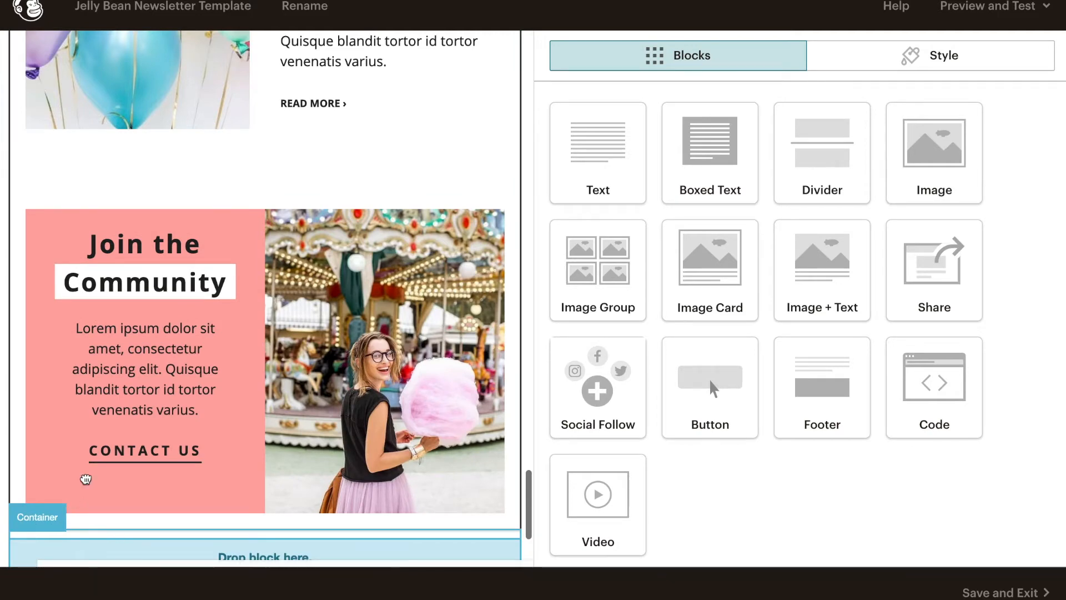
{"action": "left_click_drag", "start_coordinate": [95, 509], "coordinate": [53, 510]}
{"action": "scroll", "coordinate": [174, 264], "scroll_direction": "down", "scroll_amount": 4}
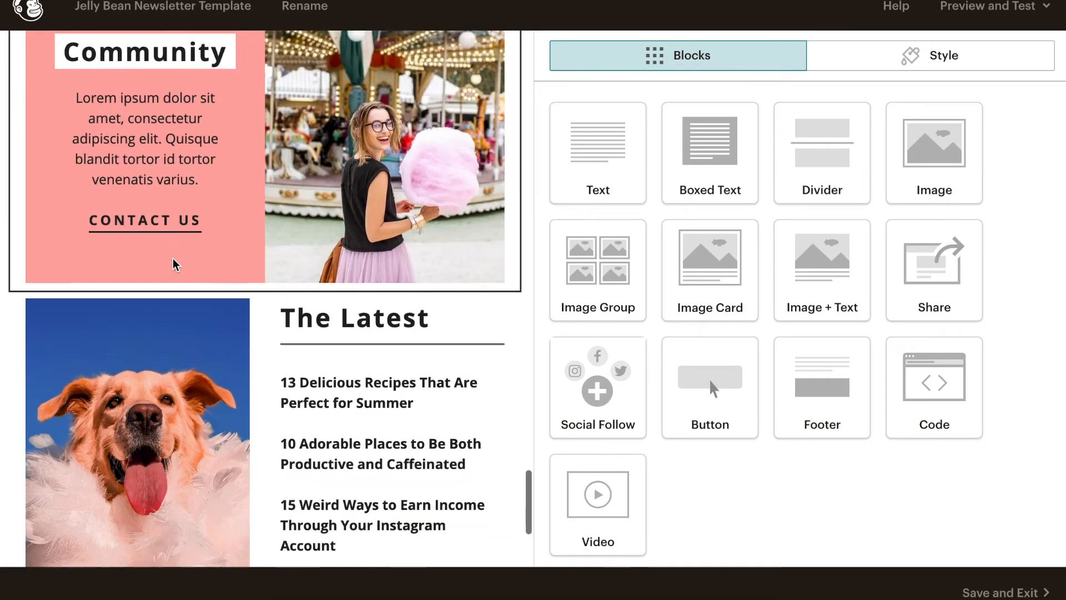
{"action": "scroll", "coordinate": [176, 265], "scroll_direction": "down", "scroll_amount": 3}
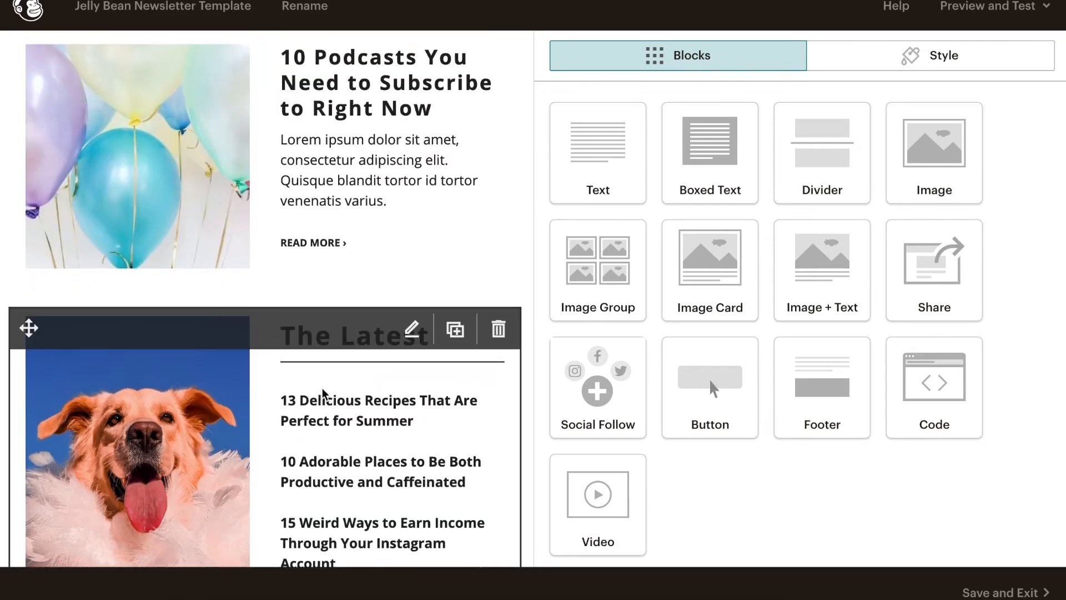
- Look through the newsletter's blocks from On the Blog up to the header and back down to Shop the Site
{"action": "scroll", "coordinate": [324, 393], "scroll_direction": "up", "scroll_amount": 15}
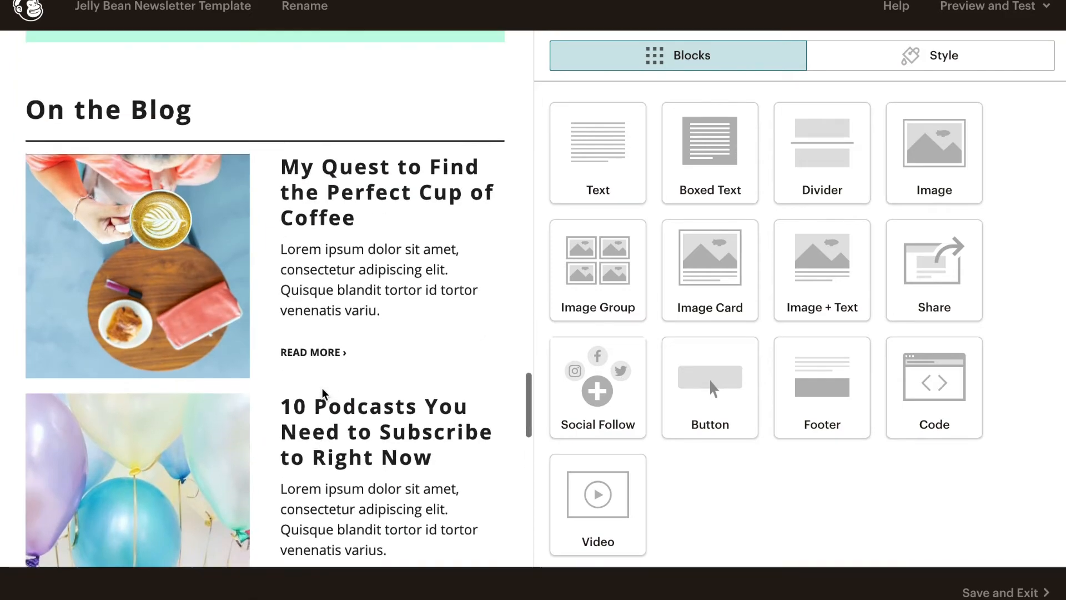
{"action": "scroll", "coordinate": [324, 394], "scroll_direction": "up", "scroll_amount": 15}
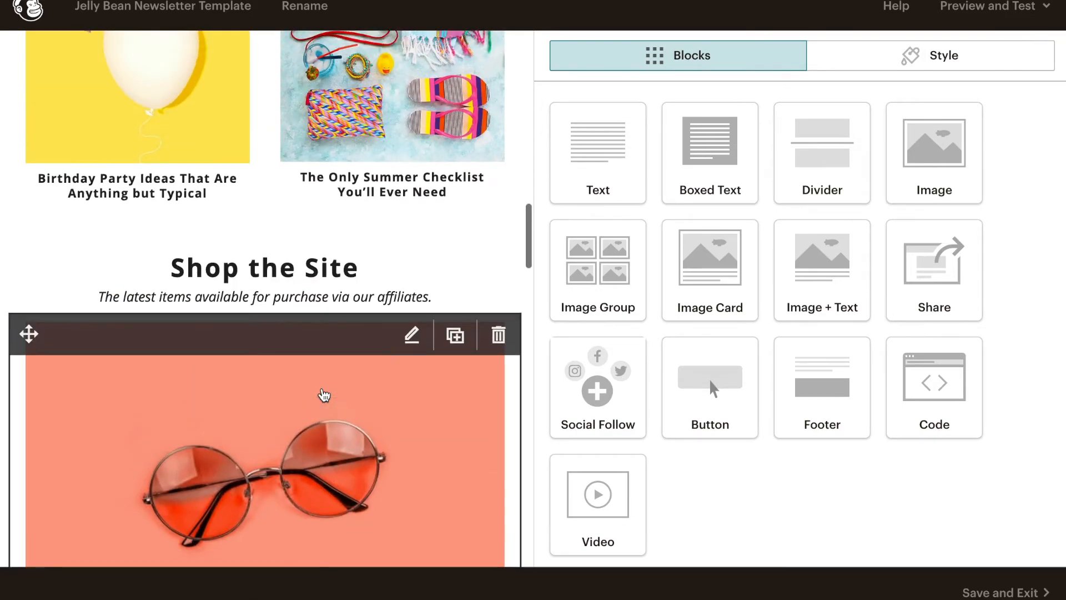
{"action": "scroll", "coordinate": [324, 395], "scroll_direction": "up", "scroll_amount": 4}
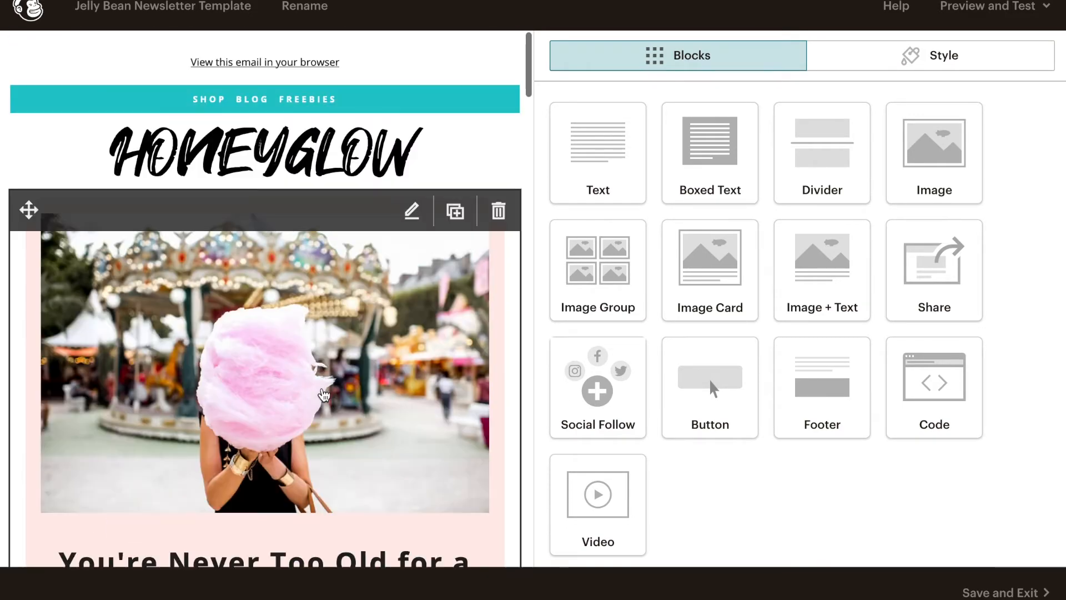
{"action": "scroll", "coordinate": [324, 395], "scroll_direction": "down", "scroll_amount": 12}
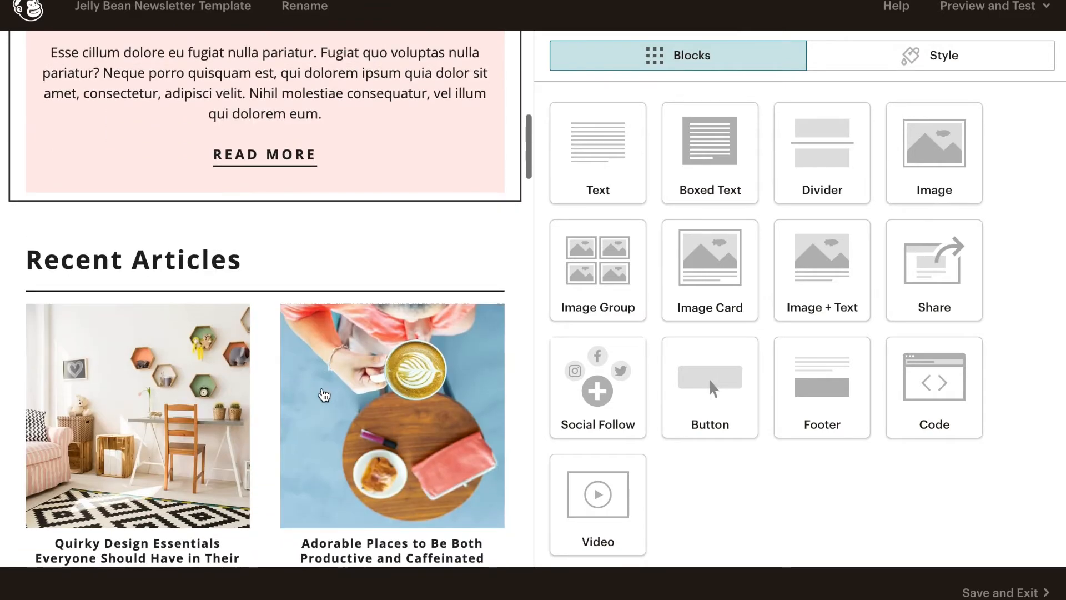
{"action": "scroll", "coordinate": [324, 394], "scroll_direction": "down", "scroll_amount": 3}
{"action": "scroll", "coordinate": [323, 395], "scroll_direction": "down", "scroll_amount": 4}
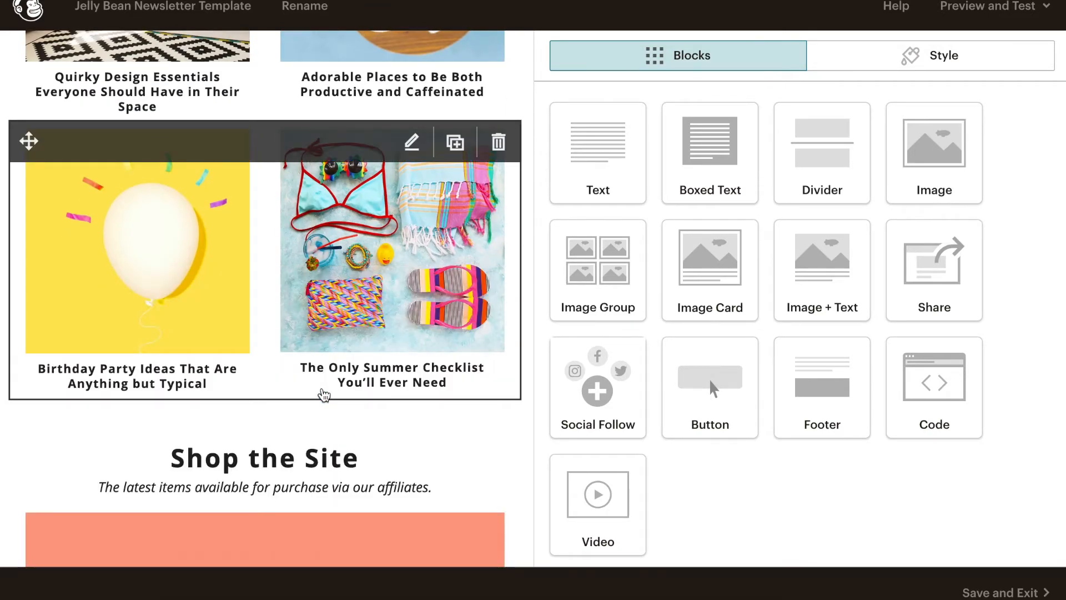
{"action": "scroll", "coordinate": [324, 395], "scroll_direction": "up", "scroll_amount": 3}
{"action": "scroll", "coordinate": [324, 394], "scroll_direction": "up", "scroll_amount": 3}
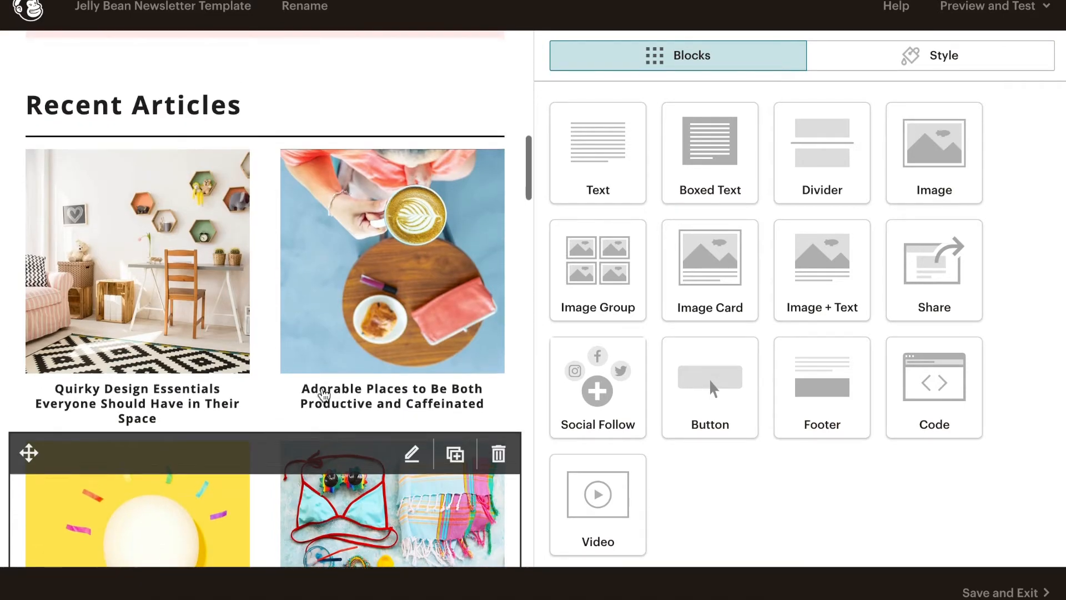
{"action": "left_click", "coordinate": [127, 272]}
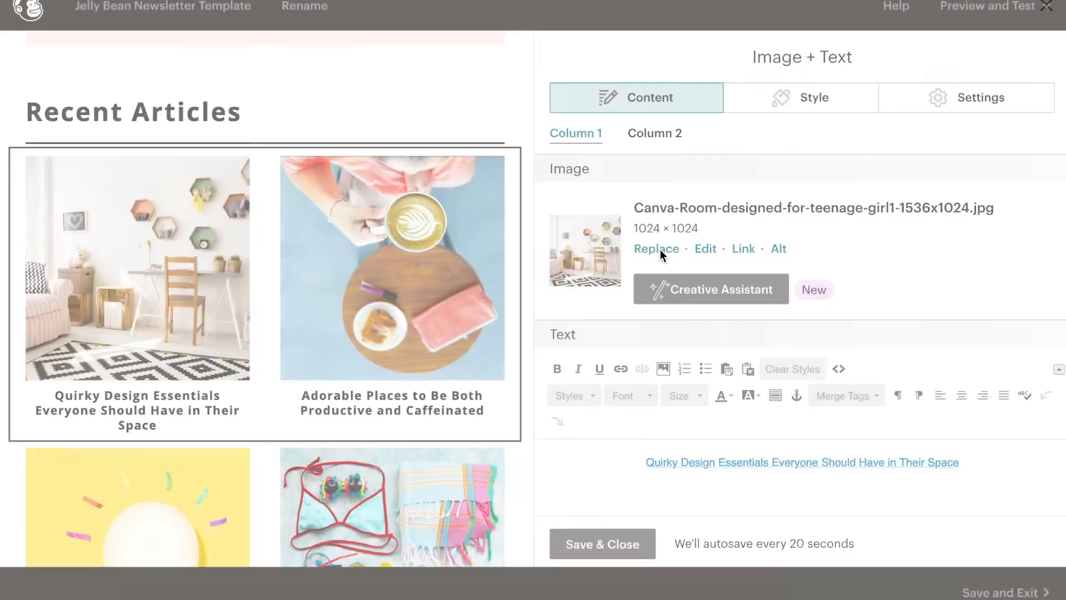
{"action": "left_click", "coordinate": [657, 249]}
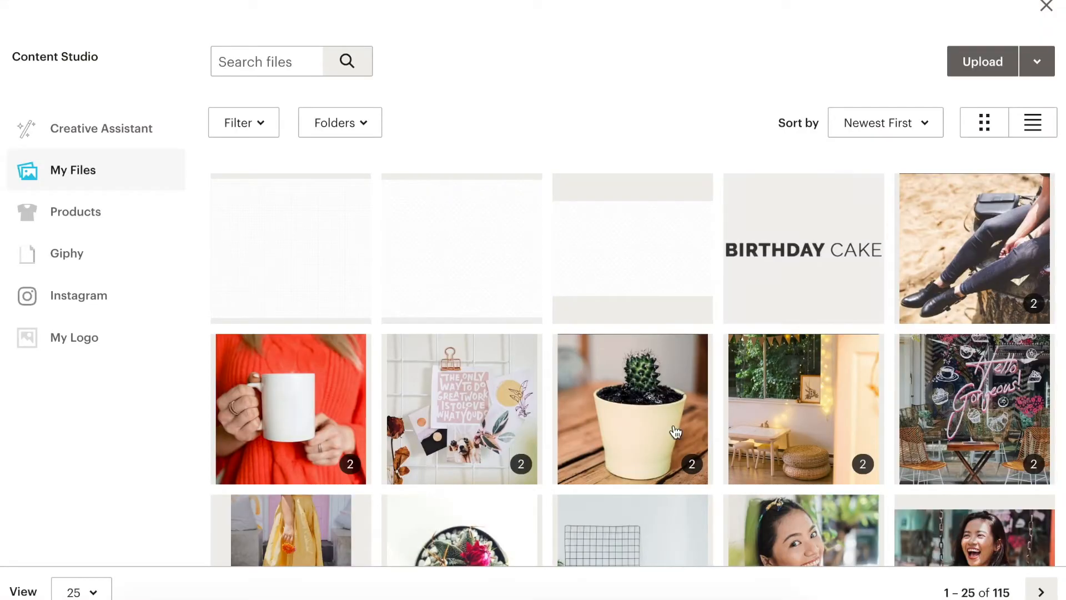
{"action": "scroll", "coordinate": [676, 432], "scroll_direction": "down", "scroll_amount": 6}
{"action": "left_click", "coordinate": [818, 307]}
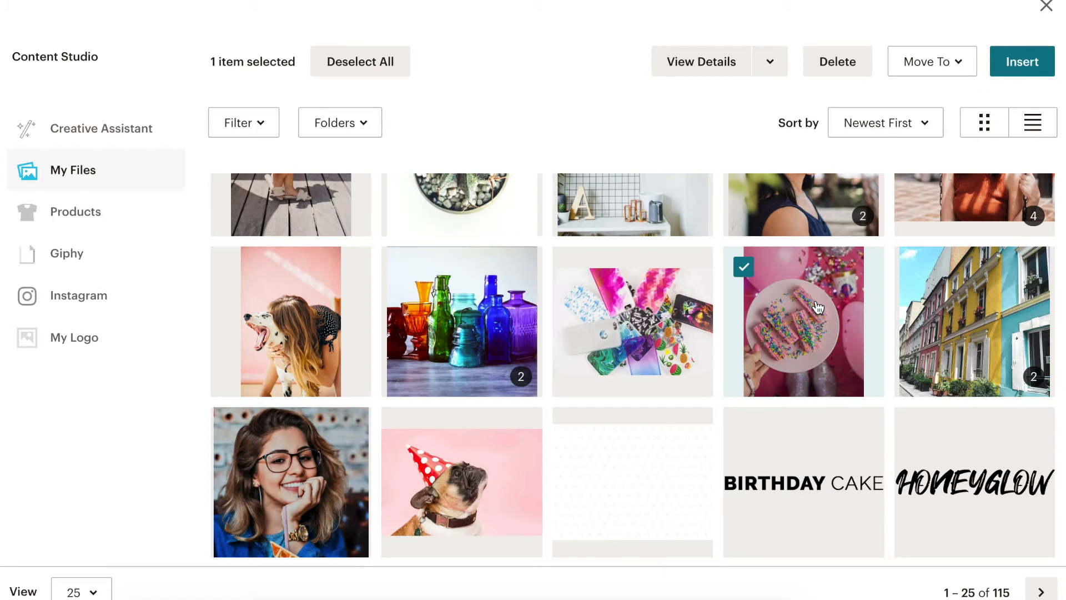
{"action": "left_click", "coordinate": [1029, 65]}
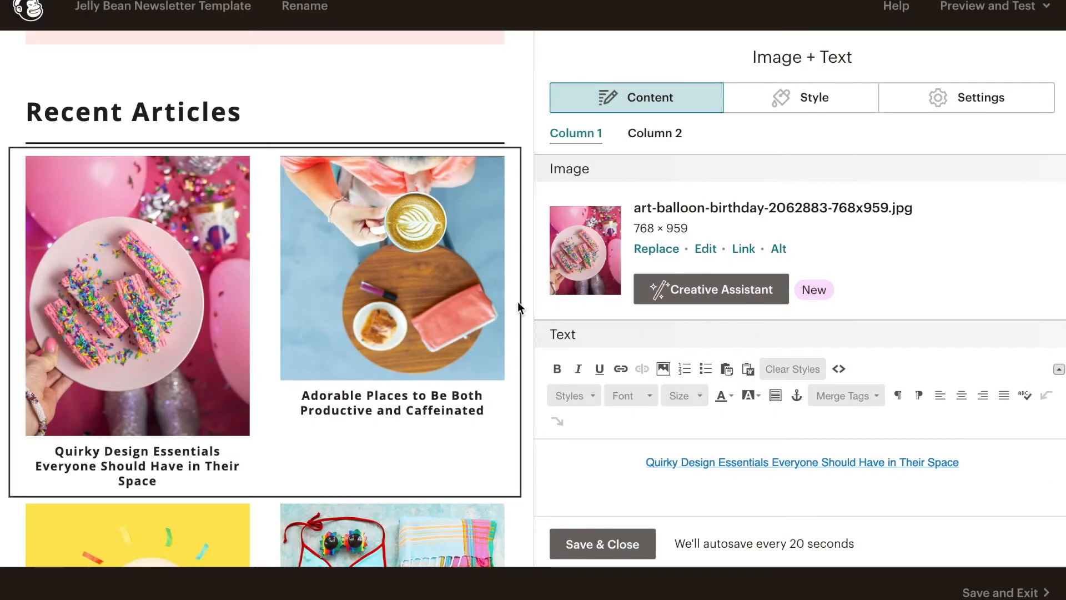
- Replace the Column 2 image above Adorable Places to Be with the party-hat dog photo animal-canine-cute-545063.jpg
{"action": "scroll", "coordinate": [407, 332], "scroll_direction": "down", "scroll_amount": 3}
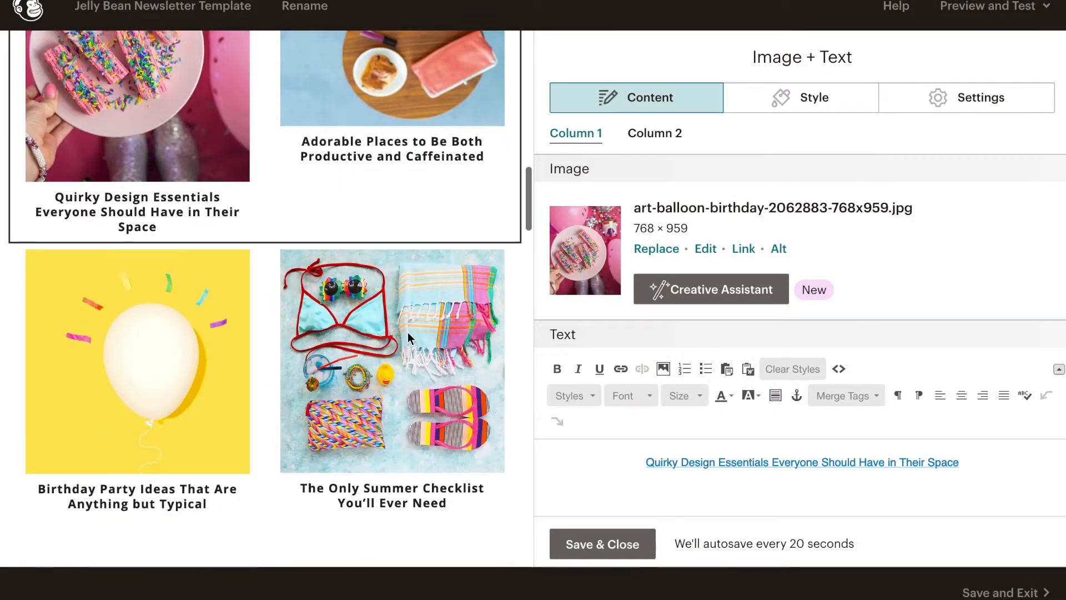
{"action": "scroll", "coordinate": [223, 355], "scroll_direction": "up", "scroll_amount": 1}
{"action": "scroll", "coordinate": [236, 344], "scroll_direction": "up", "scroll_amount": 2}
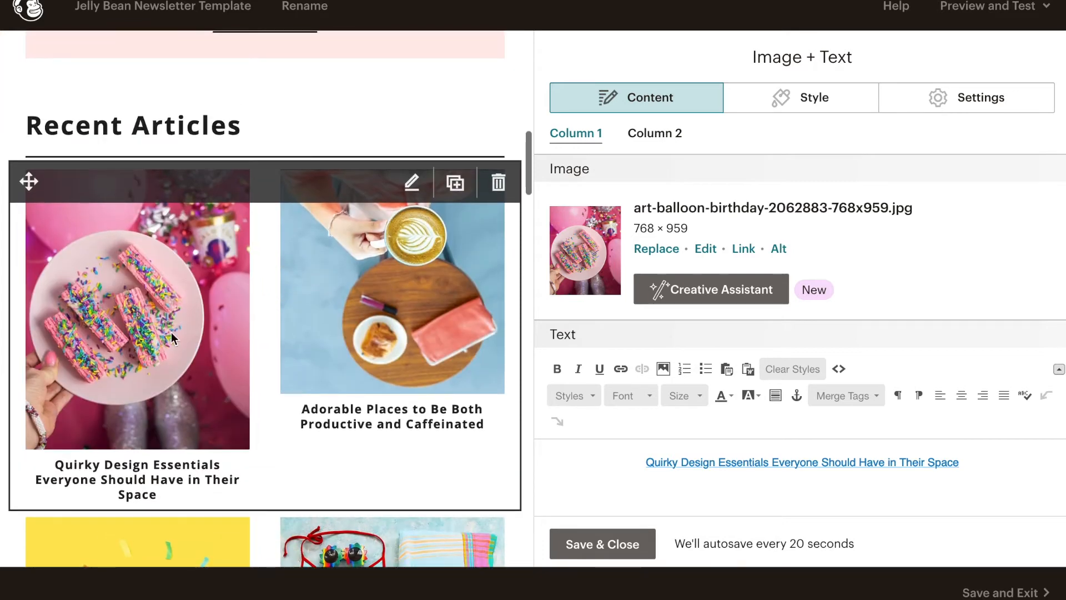
{"action": "scroll", "coordinate": [338, 334], "scroll_direction": "down", "scroll_amount": 2}
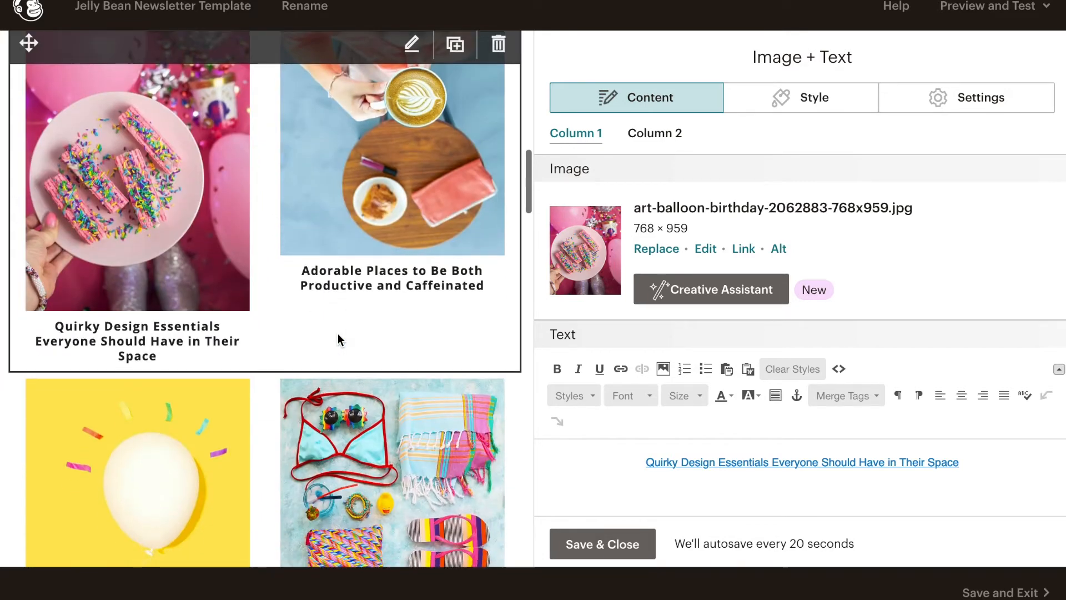
{"action": "scroll", "coordinate": [362, 356], "scroll_direction": "down", "scroll_amount": 2}
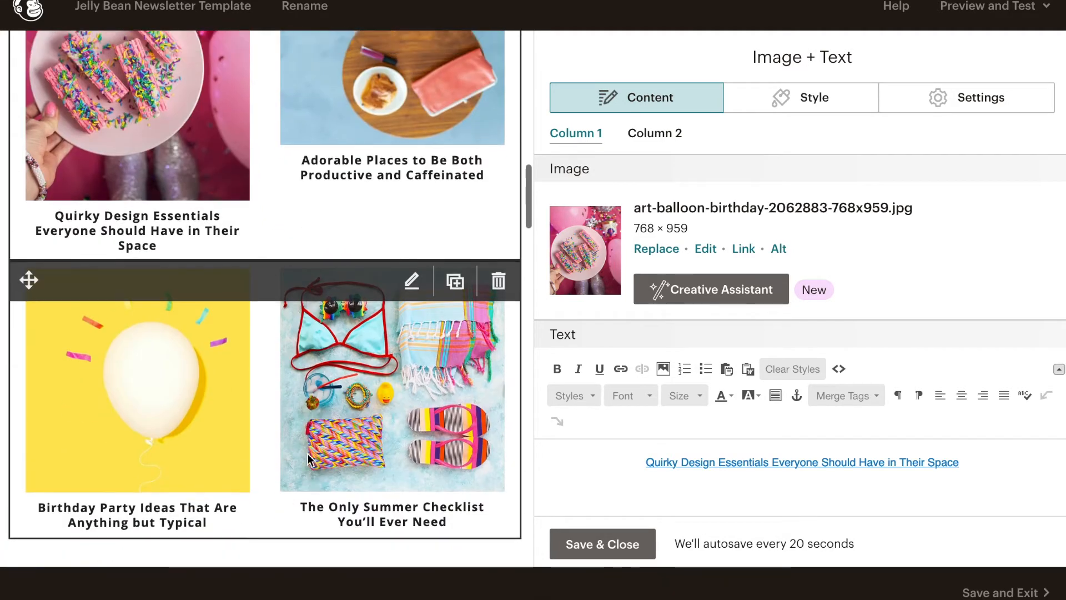
{"action": "scroll", "coordinate": [305, 460], "scroll_direction": "up", "scroll_amount": 4}
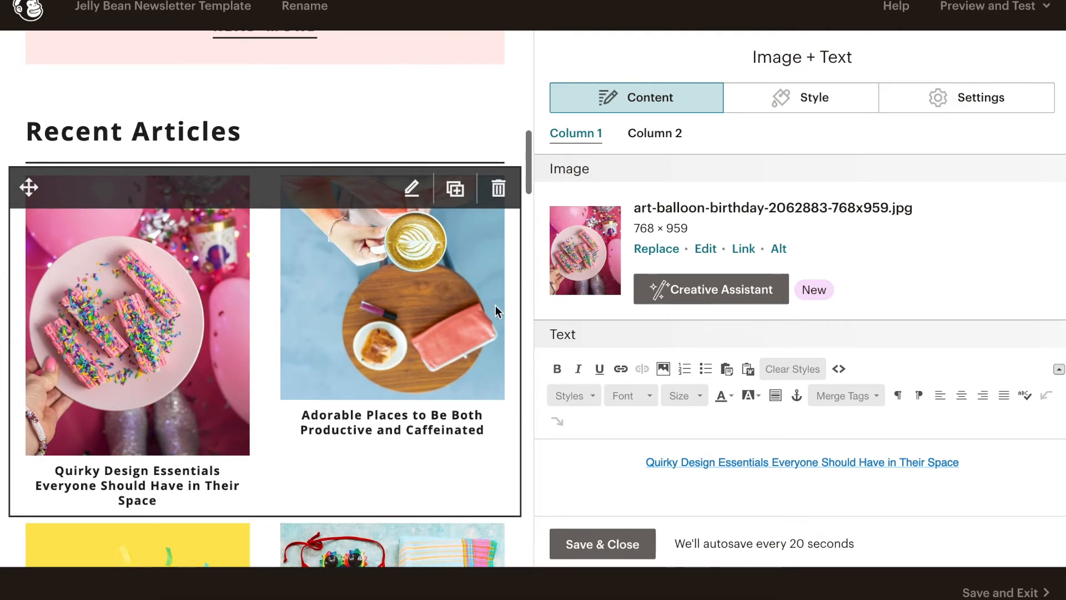
{"action": "left_click", "coordinate": [659, 135]}
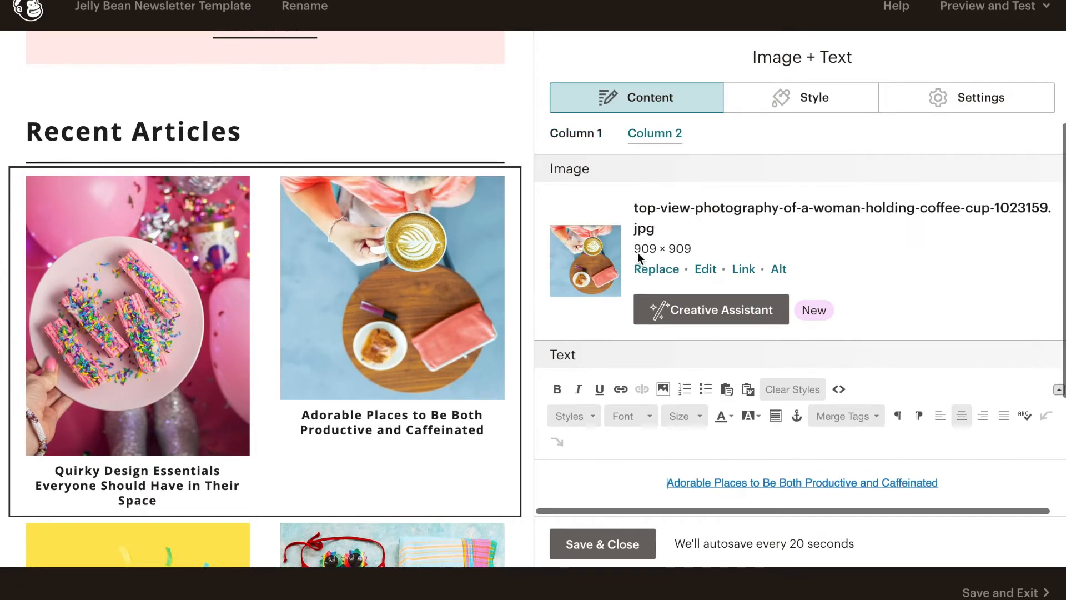
{"action": "left_click", "coordinate": [667, 270]}
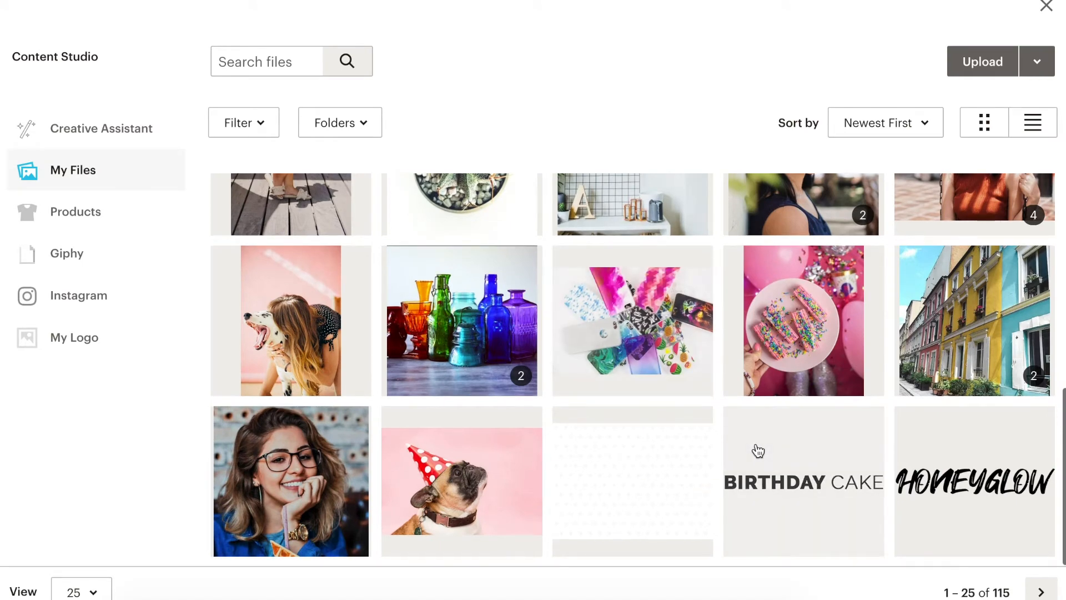
{"action": "scroll", "coordinate": [755, 448], "scroll_direction": "up", "scroll_amount": 3}
{"action": "scroll", "coordinate": [739, 445], "scroll_direction": "down", "scroll_amount": 3}
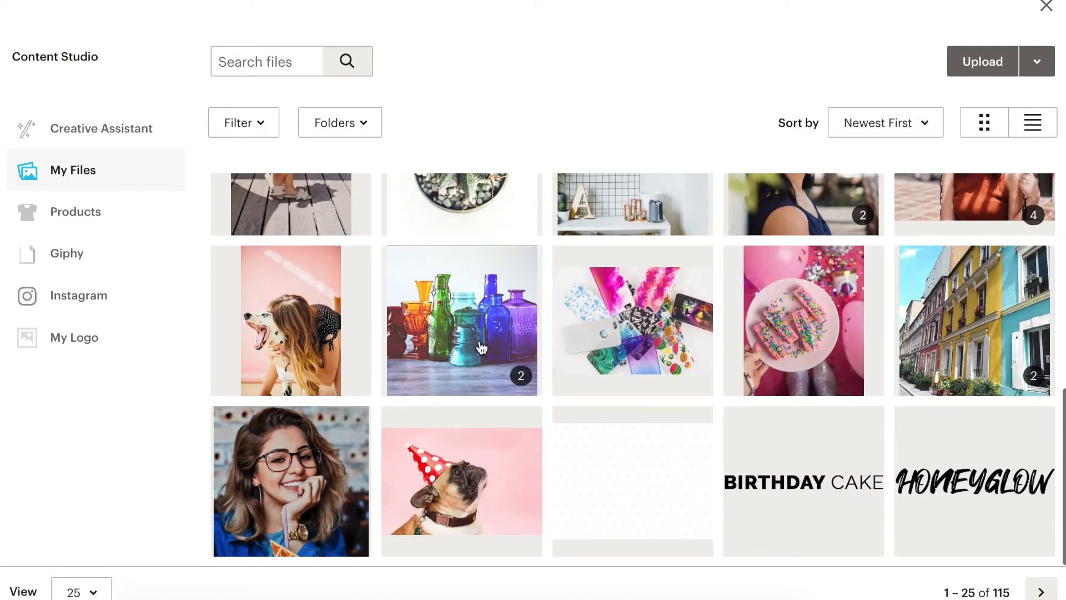
{"action": "left_click", "coordinate": [456, 498]}
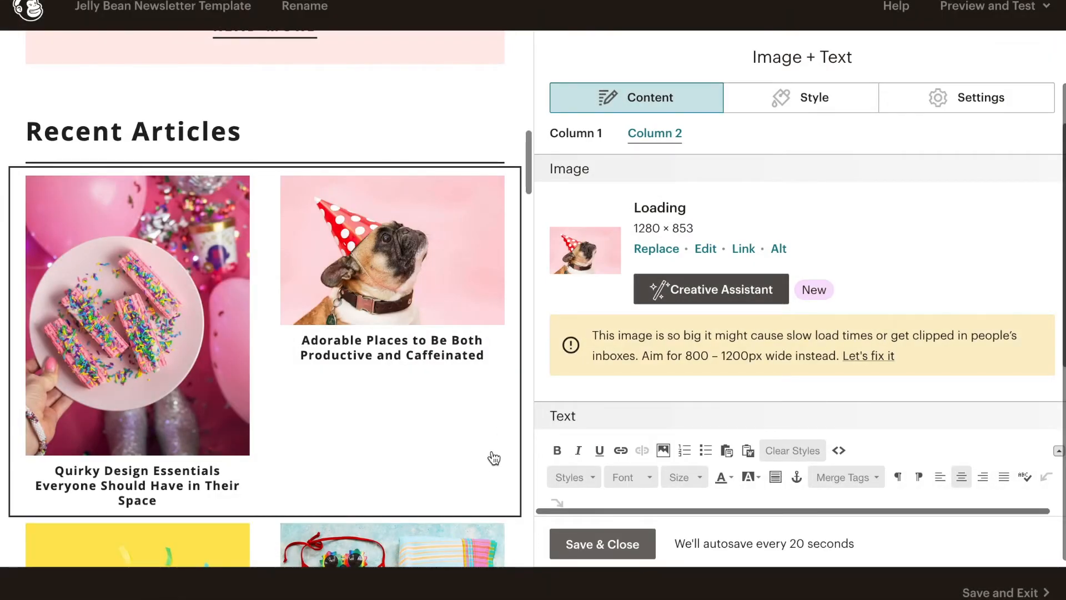
- Crop the Column 1 cake image to a 768 × 768 square, shift the crop slightly lower, and save it
{"action": "scroll", "coordinate": [494, 459], "scroll_direction": "down", "scroll_amount": 3}
{"action": "scroll", "coordinate": [494, 459], "scroll_direction": "up", "scroll_amount": 2}
{"action": "scroll", "coordinate": [439, 337], "scroll_direction": "up", "scroll_amount": 2}
{"action": "scroll", "coordinate": [439, 332], "scroll_direction": "down", "scroll_amount": 3}
{"action": "scroll", "coordinate": [253, 335], "scroll_direction": "up", "scroll_amount": 2}
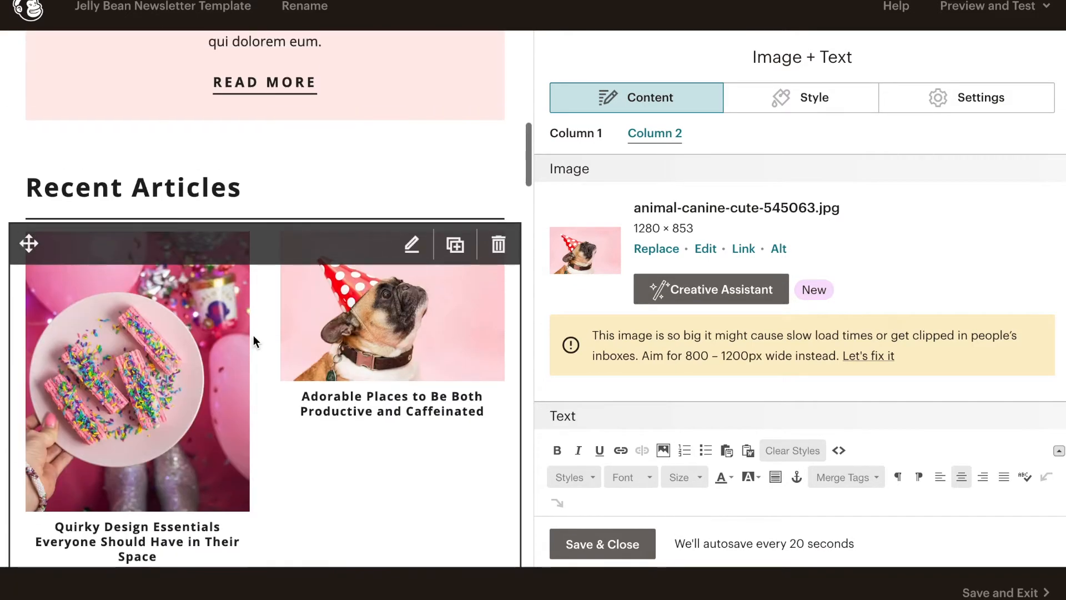
{"action": "scroll", "coordinate": [253, 335], "scroll_direction": "down", "scroll_amount": 5}
{"action": "scroll", "coordinate": [253, 335], "scroll_direction": "up", "scroll_amount": 3}
{"action": "left_click", "coordinate": [579, 138]}
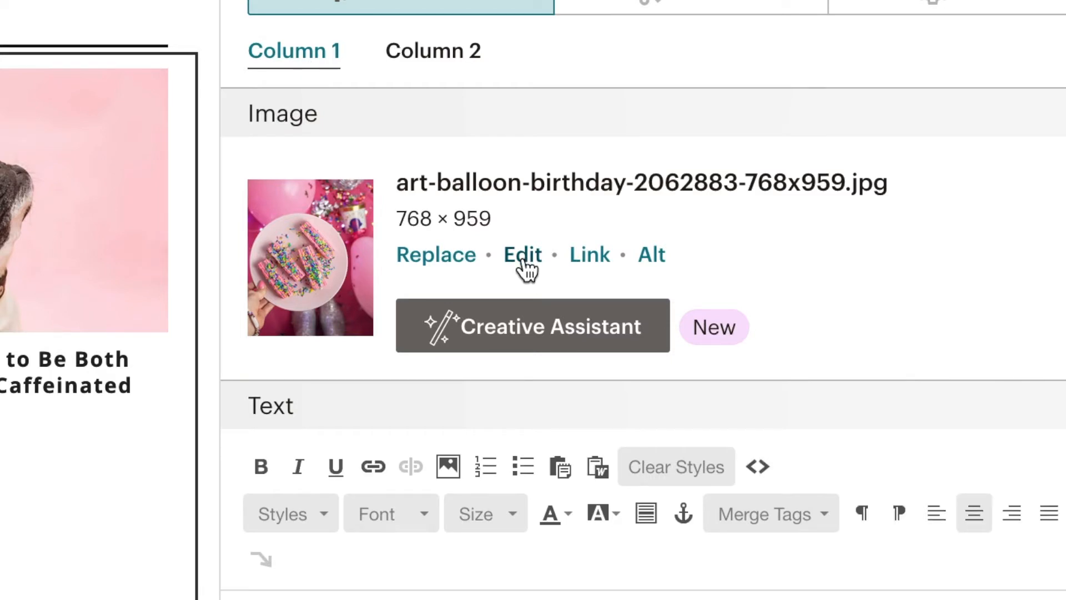
{"action": "left_click", "coordinate": [524, 261]}
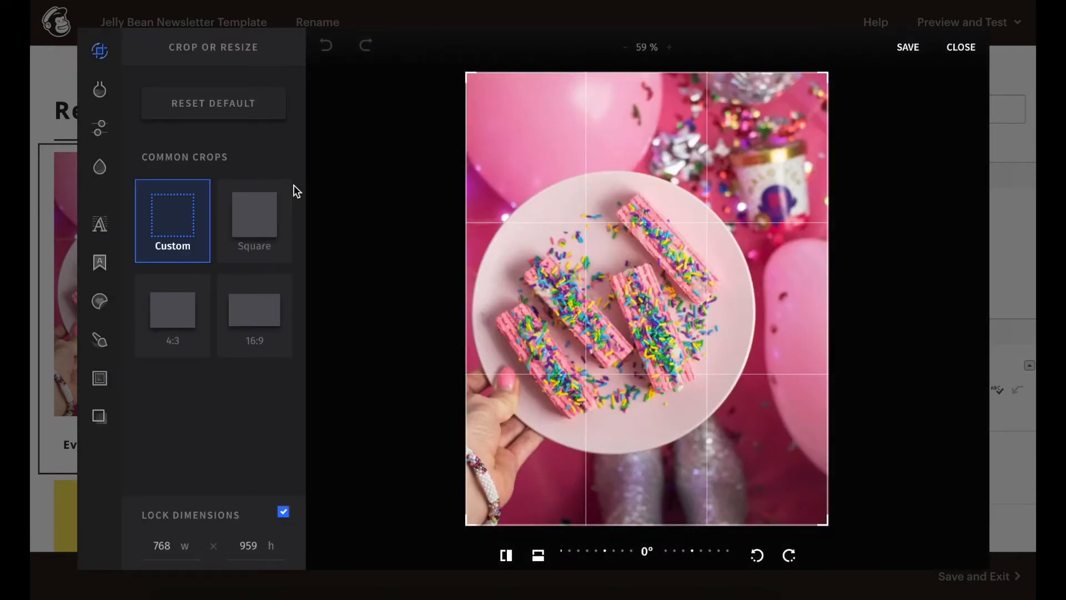
{"action": "left_click", "coordinate": [259, 225]}
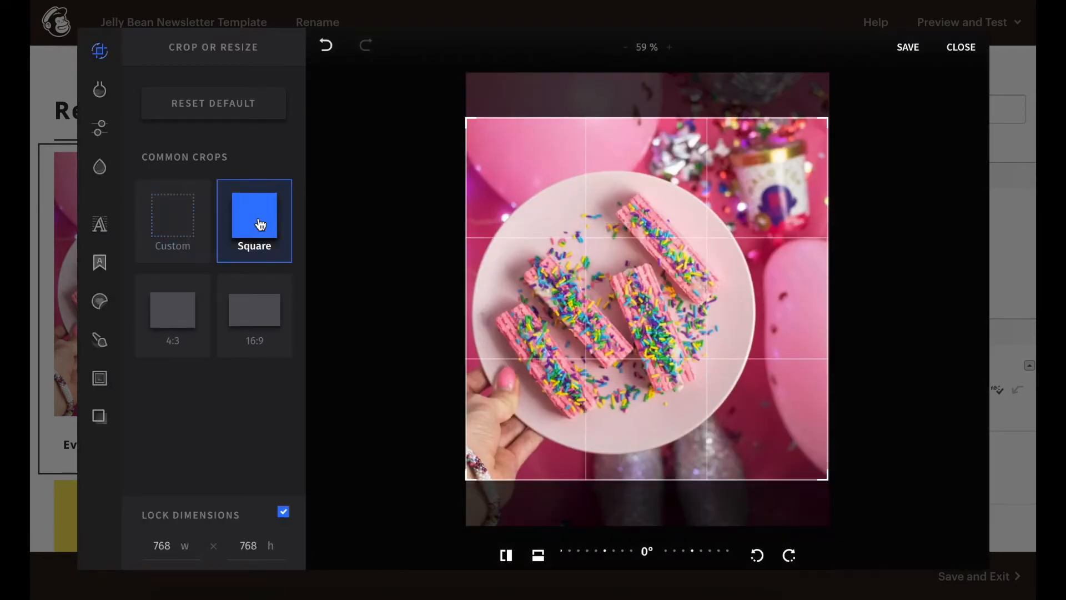
{"action": "left_click_drag", "start_coordinate": [724, 228], "coordinate": [722, 251]}
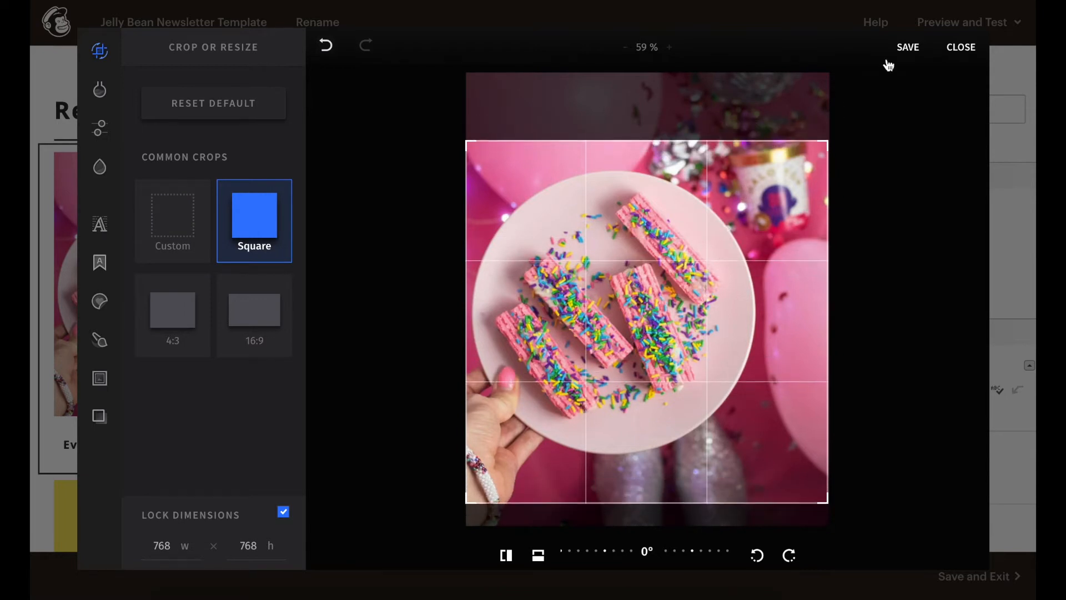
{"action": "left_click", "coordinate": [910, 49]}
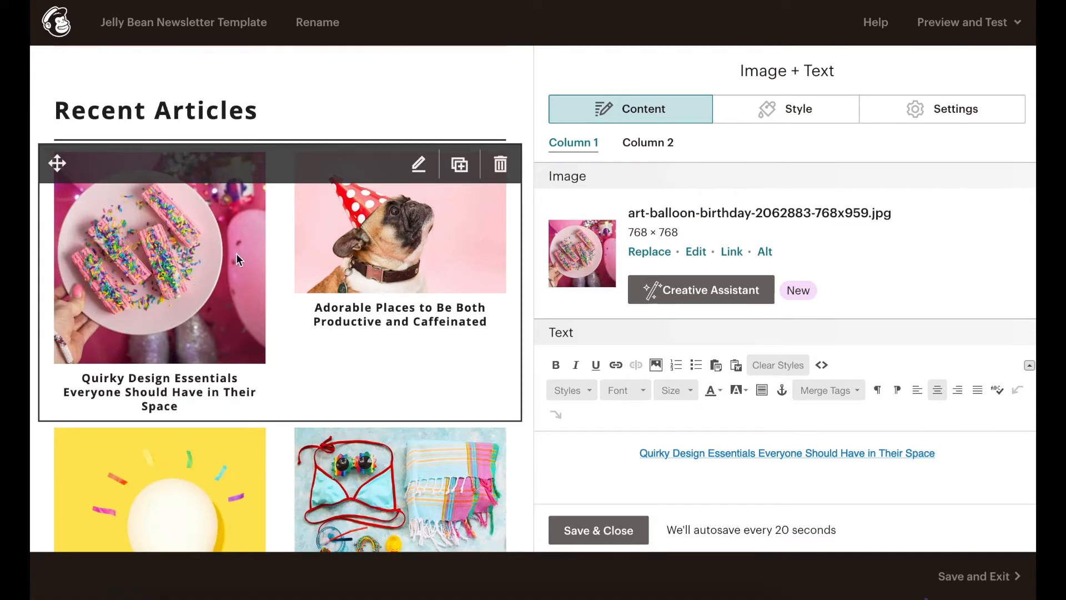
- Crop the Column 2 dog image to an 853 × 853 square framed around the dog and its hat, and save it
{"action": "left_click", "coordinate": [649, 145]}
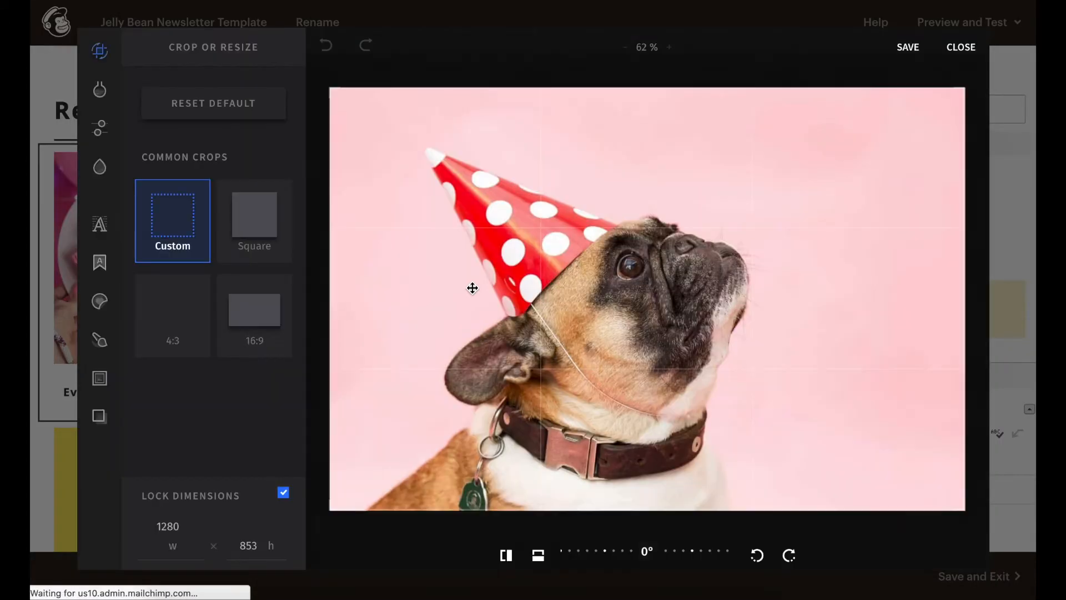
{"action": "left_click", "coordinate": [258, 230]}
{"action": "left_click_drag", "start_coordinate": [655, 245], "coordinate": [603, 252]}
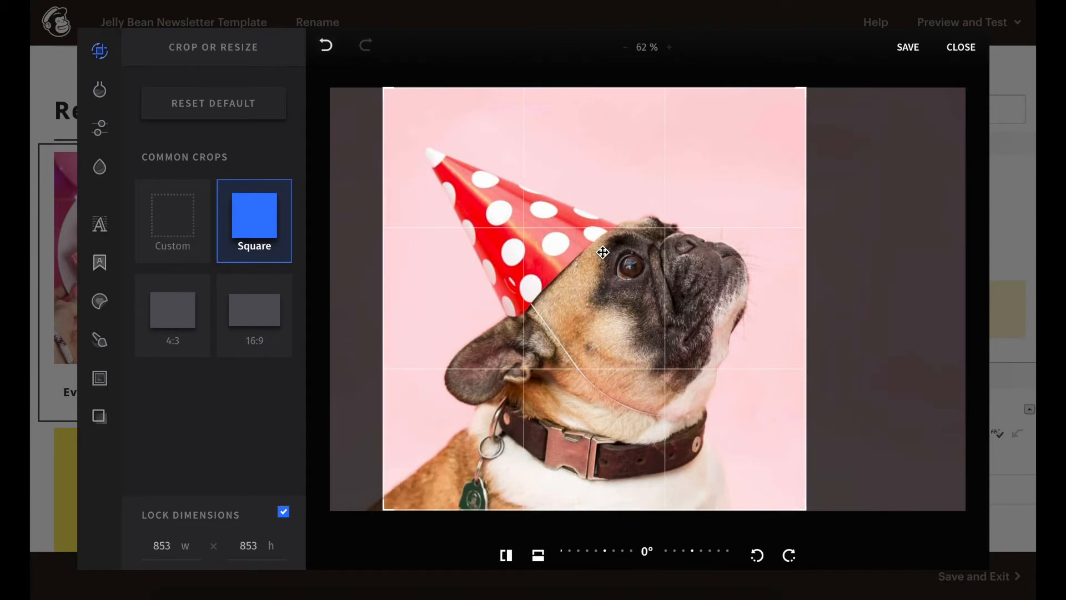
{"action": "left_click", "coordinate": [914, 49]}
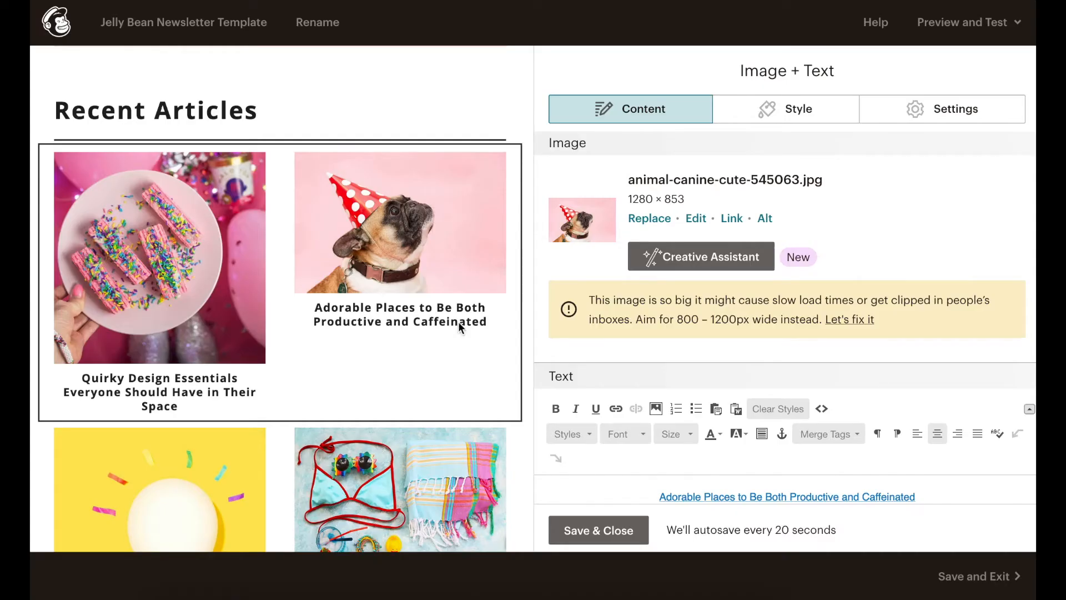
{"action": "mouse_move", "coordinate": [489, 224]}
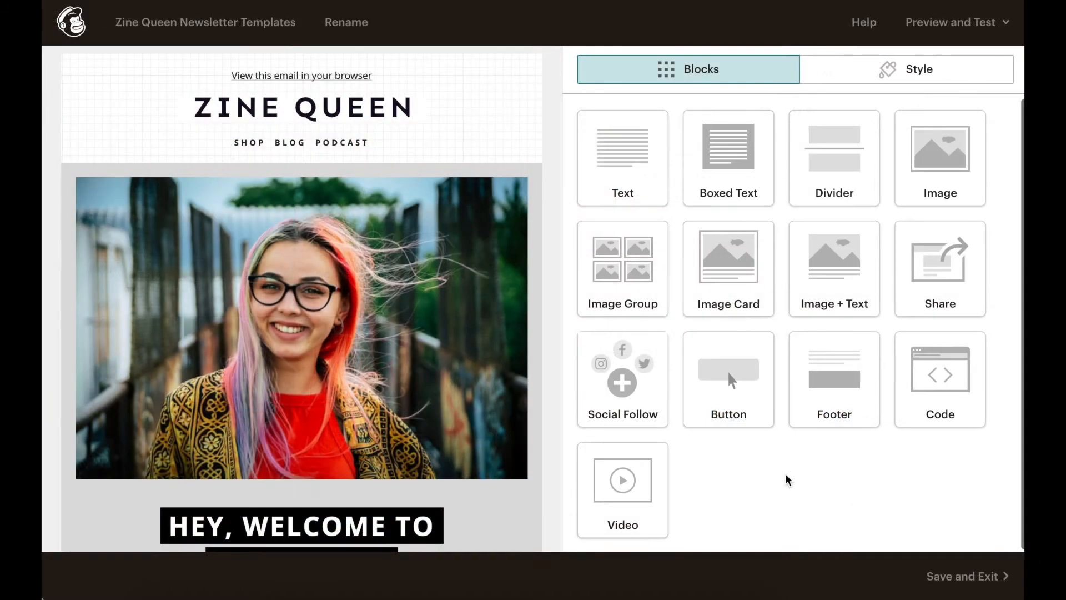
- Look through the Zine Queen newsletter from its header to the Recent Articles section and back
{"action": "scroll", "coordinate": [466, 411], "scroll_direction": "down", "scroll_amount": 10}
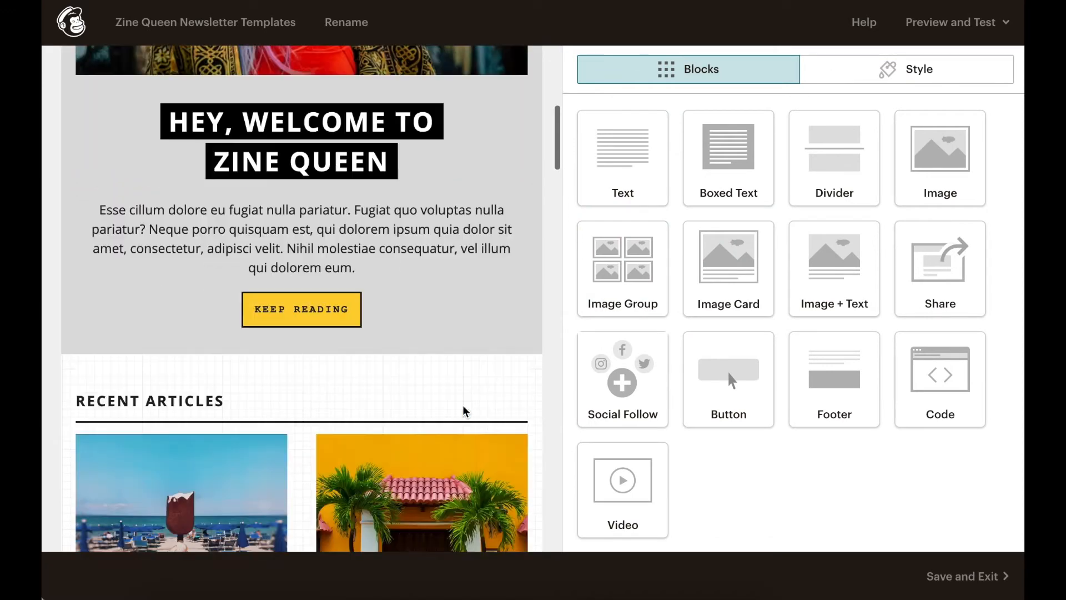
{"action": "scroll", "coordinate": [465, 411], "scroll_direction": "down", "scroll_amount": 3}
{"action": "scroll", "coordinate": [466, 411], "scroll_direction": "up", "scroll_amount": 10}
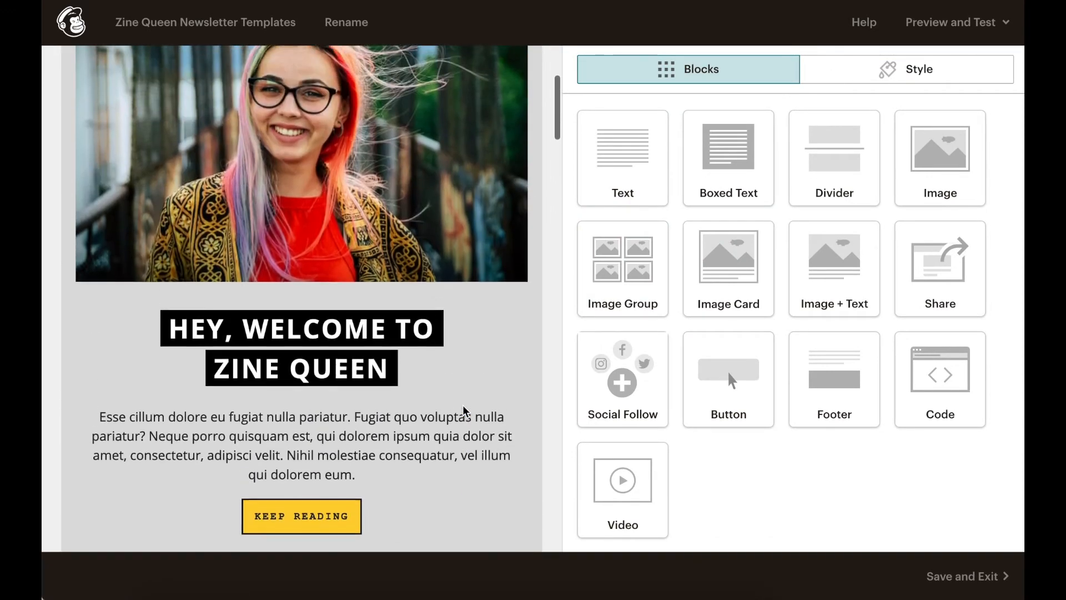
{"action": "scroll", "coordinate": [465, 411], "scroll_direction": "up", "scroll_amount": 3}
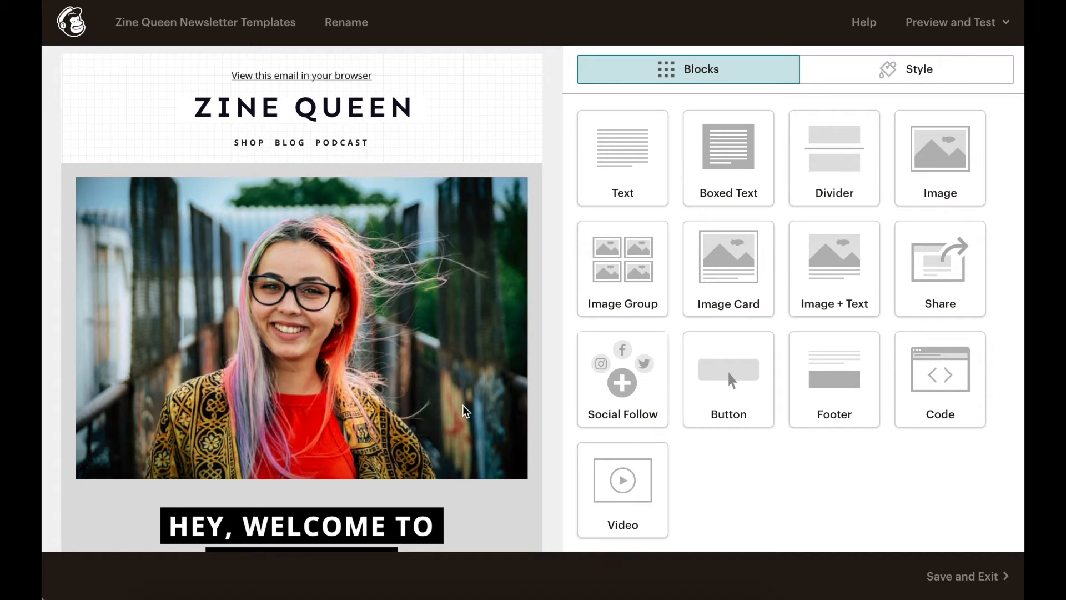
{"action": "scroll", "coordinate": [466, 411], "scroll_direction": "down", "scroll_amount": 5}
{"action": "scroll", "coordinate": [466, 411], "scroll_direction": "up", "scroll_amount": 5}
- Open the Preheader style settings and compare the header's background with the sections below
{"action": "left_click", "coordinate": [900, 75]}
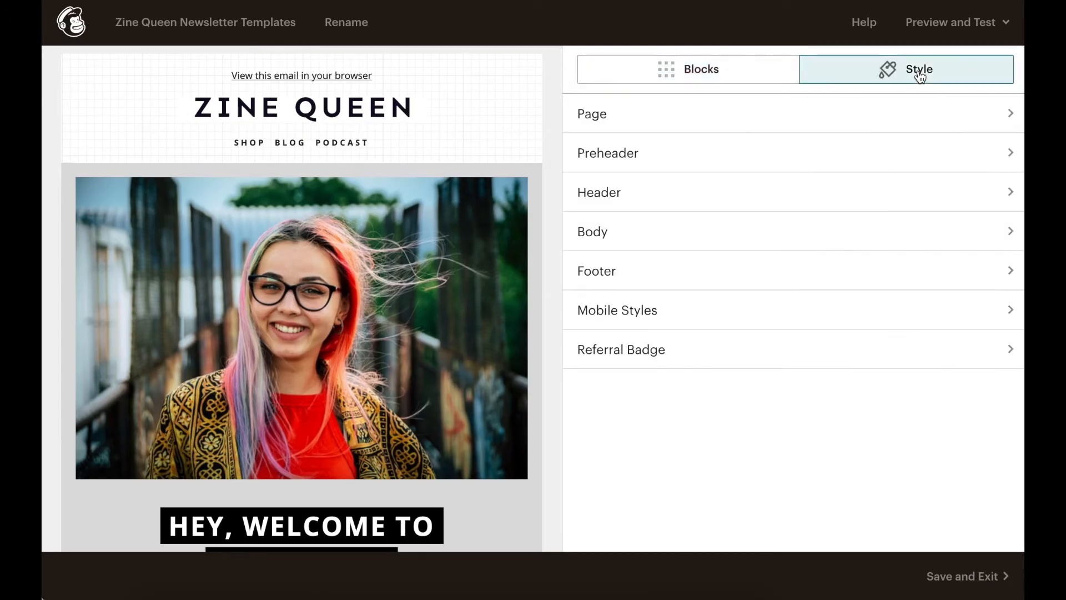
{"action": "left_click", "coordinate": [677, 160]}
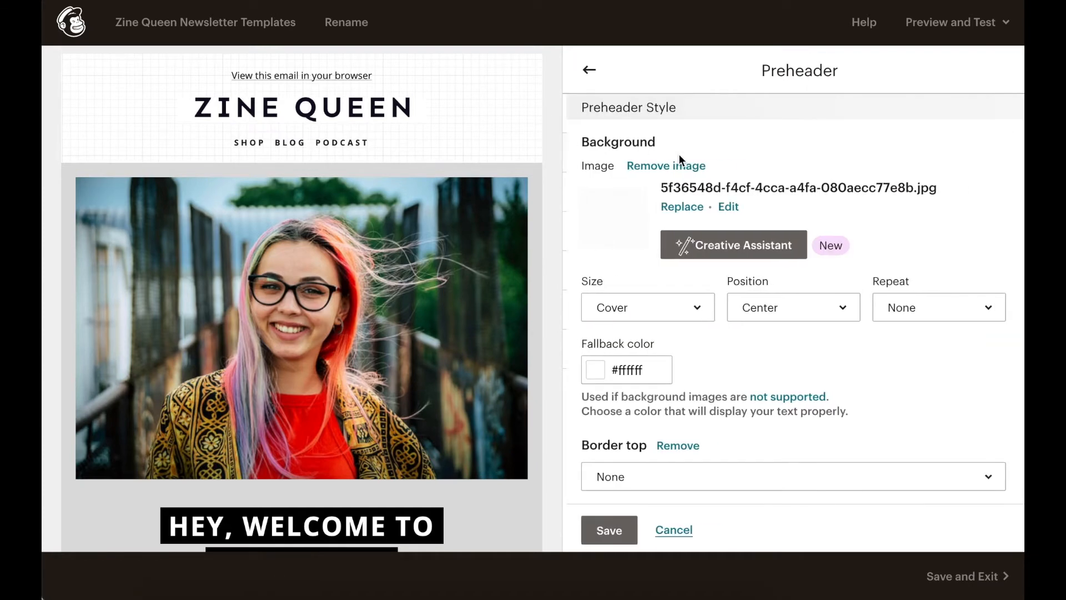
{"action": "scroll", "coordinate": [441, 285], "scroll_direction": "down", "scroll_amount": 8}
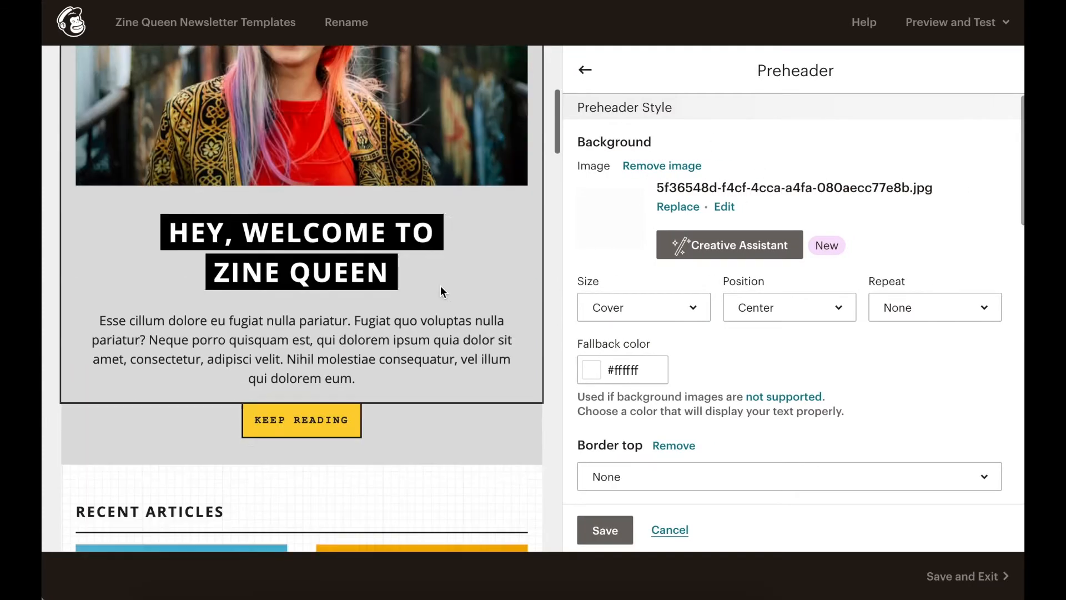
{"action": "scroll", "coordinate": [441, 289], "scroll_direction": "up", "scroll_amount": 8}
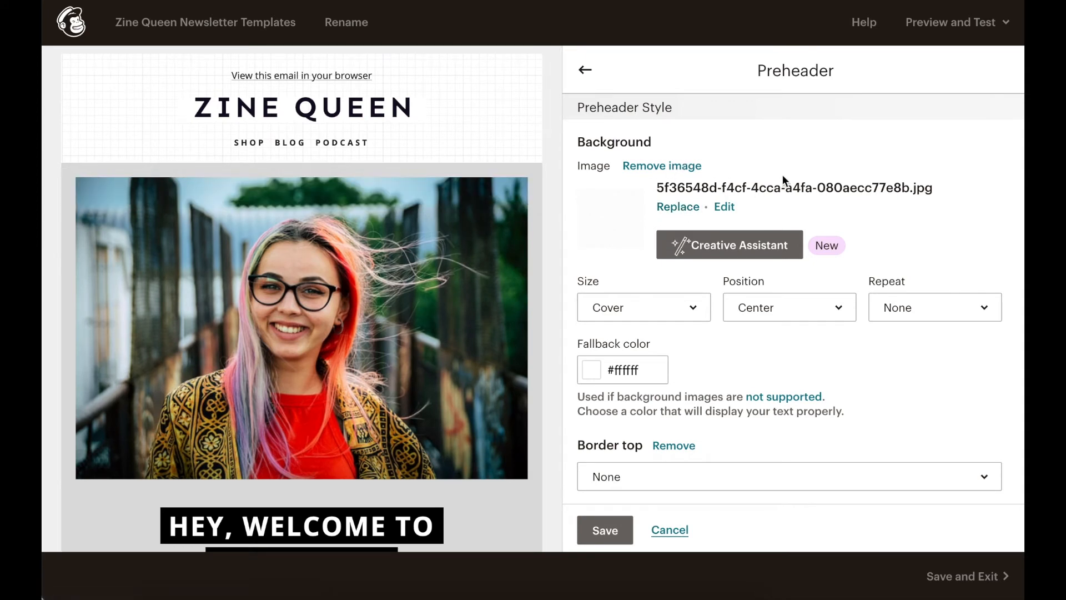
- Replace the Preheader background image with polka-dot-background.jpg uploaded from the zq-newsletter backgrounds folder, and save the style
{"action": "left_click", "coordinate": [689, 210]}
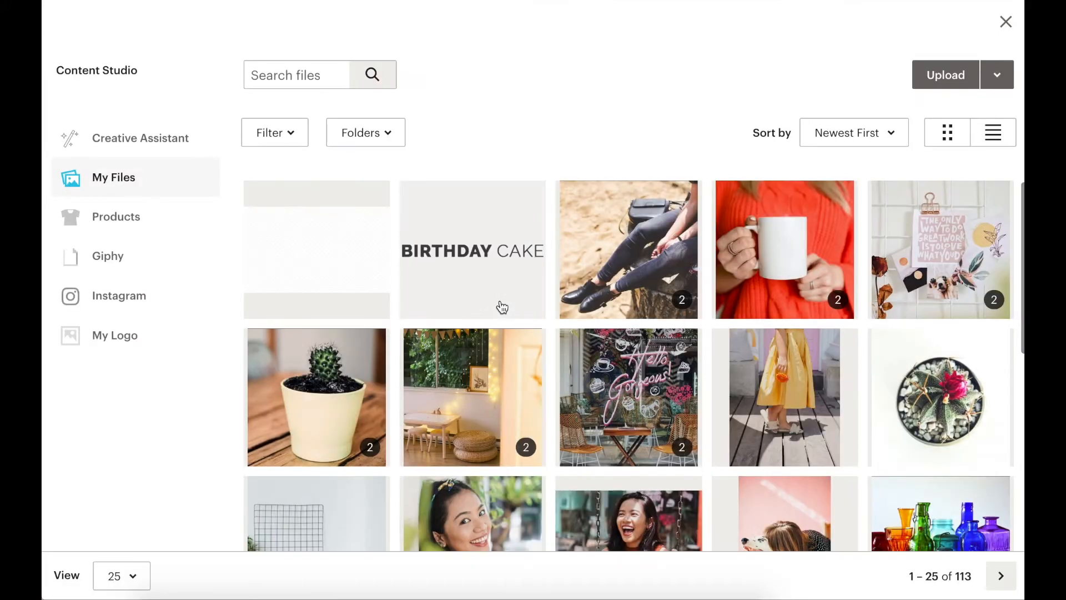
{"action": "left_click", "coordinate": [942, 81]}
{"action": "left_click", "coordinate": [451, 33]}
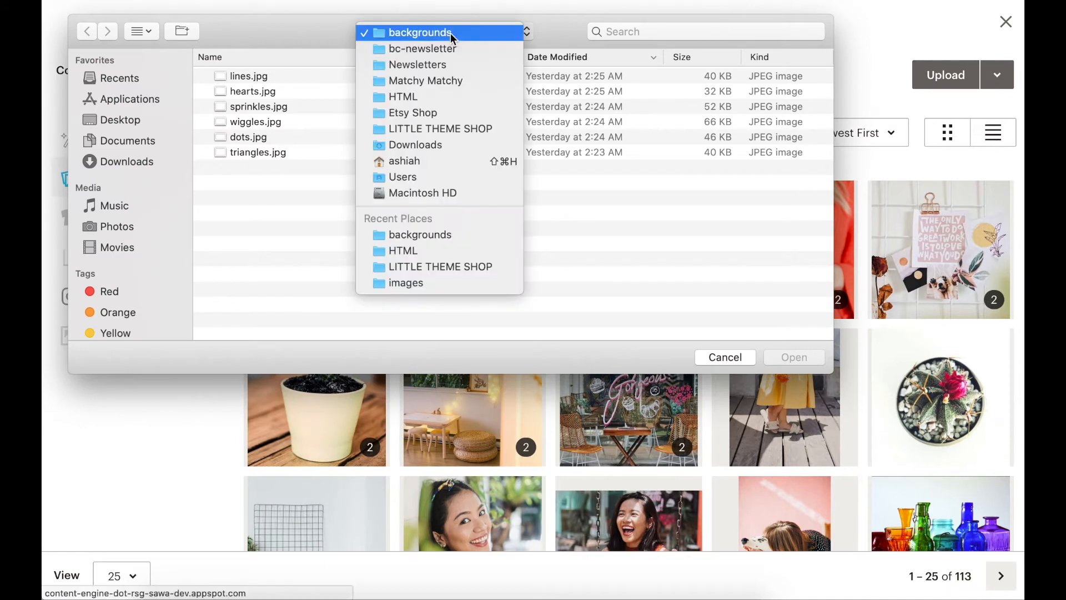
{"action": "left_click", "coordinate": [432, 65]}
{"action": "double_click", "coordinate": [262, 79]}
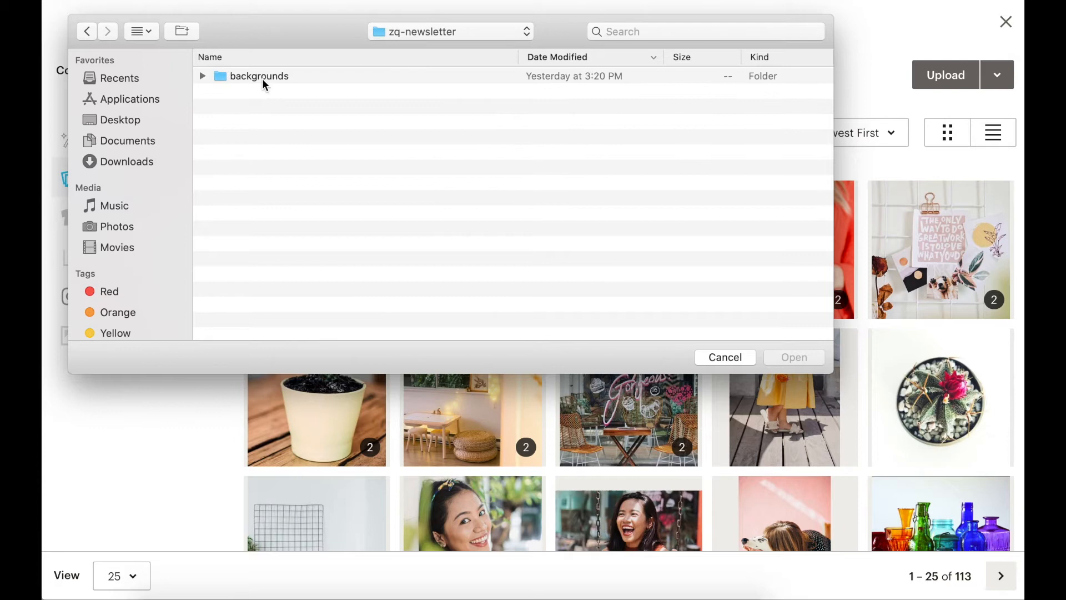
{"action": "double_click", "coordinate": [265, 79]}
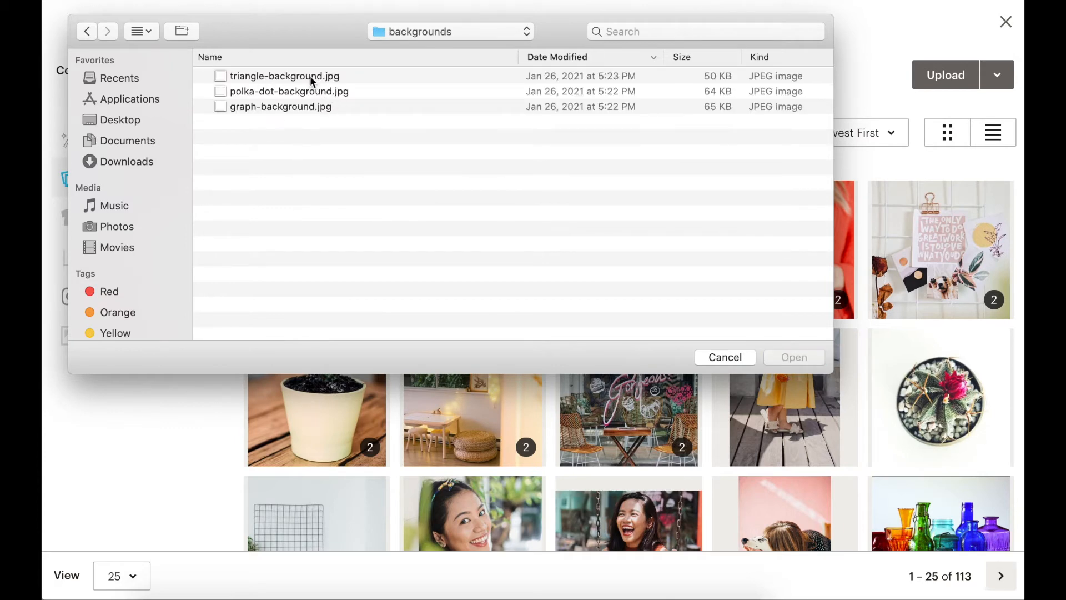
{"action": "left_click", "coordinate": [305, 91]}
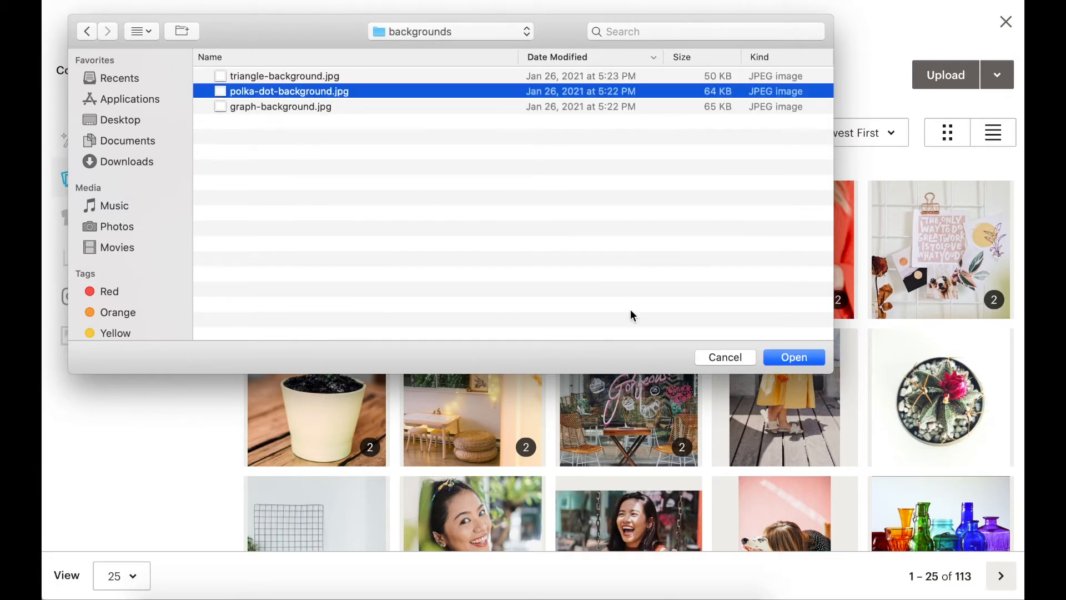
{"action": "left_click", "coordinate": [802, 361]}
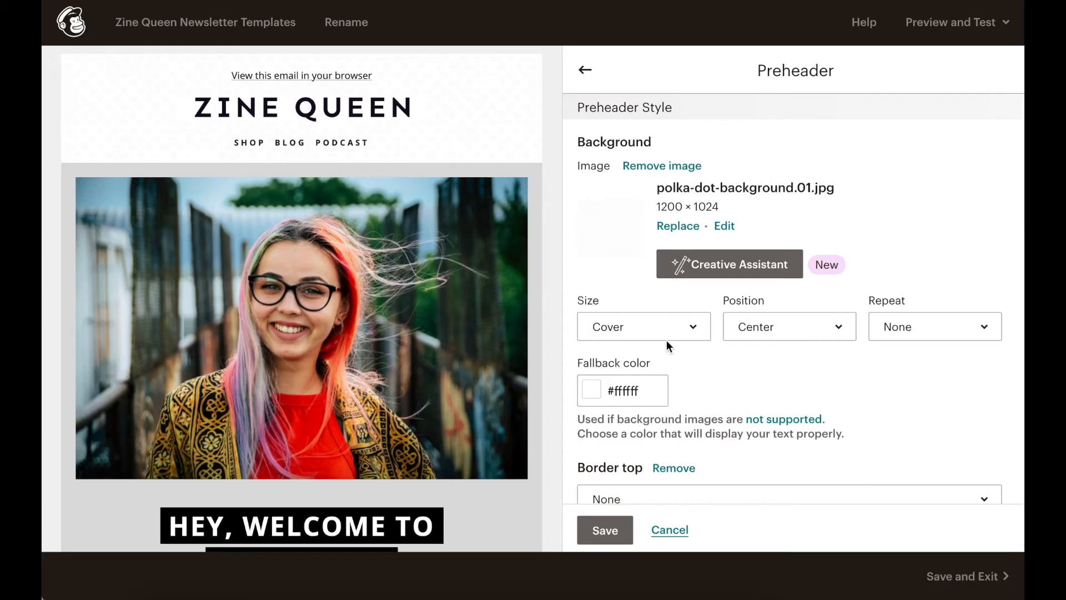
{"action": "left_click", "coordinate": [607, 531]}
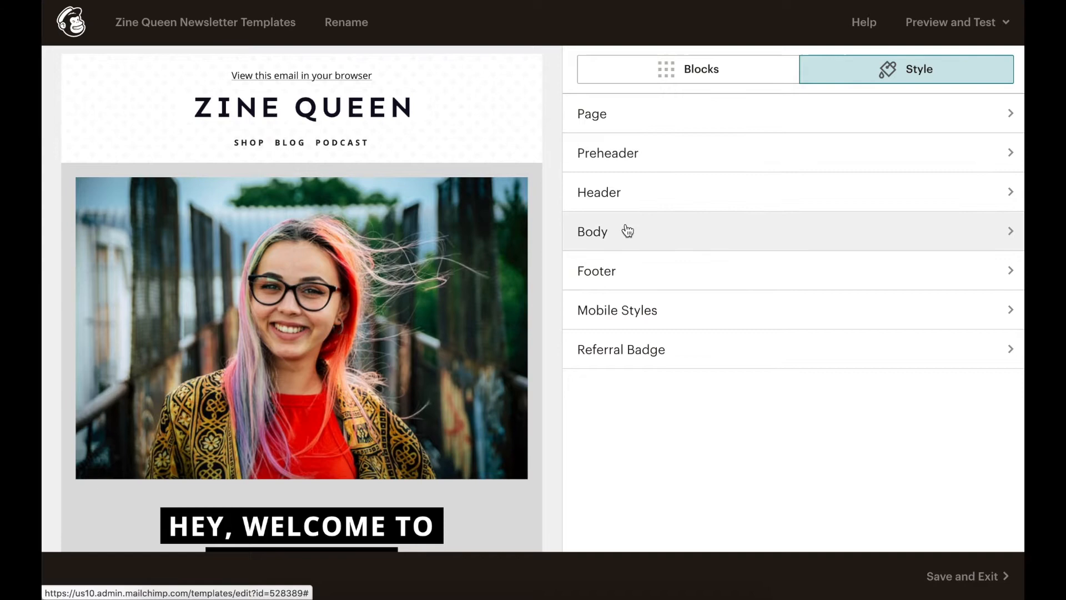
- Replace the Body background image with the already uploaded polka-dot-background.01.jpg from the file library
{"action": "scroll", "coordinate": [477, 261], "scroll_direction": "down", "scroll_amount": 9}
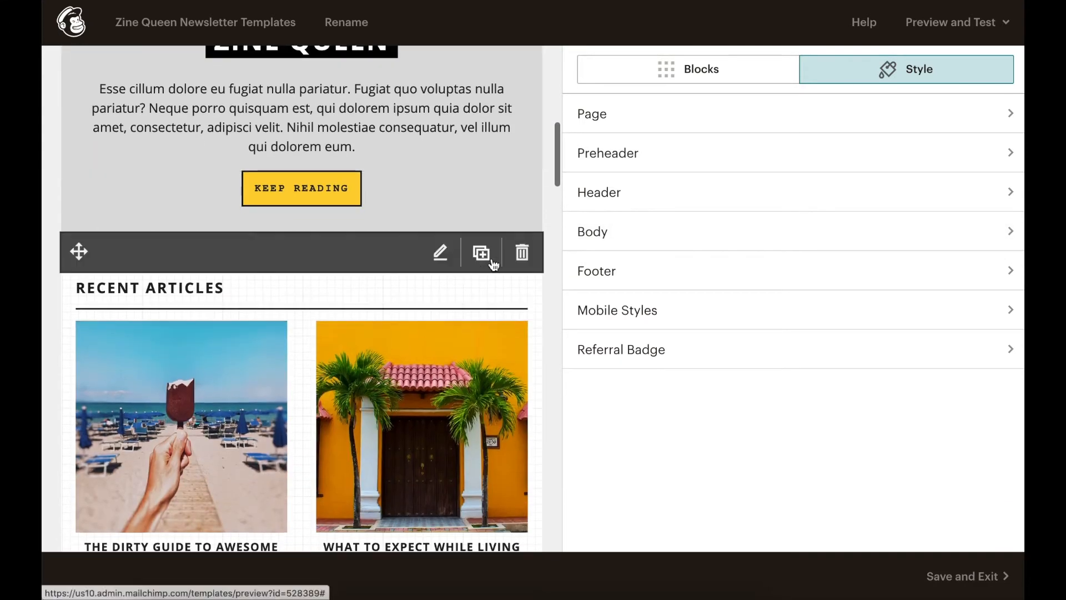
{"action": "left_click", "coordinate": [662, 236]}
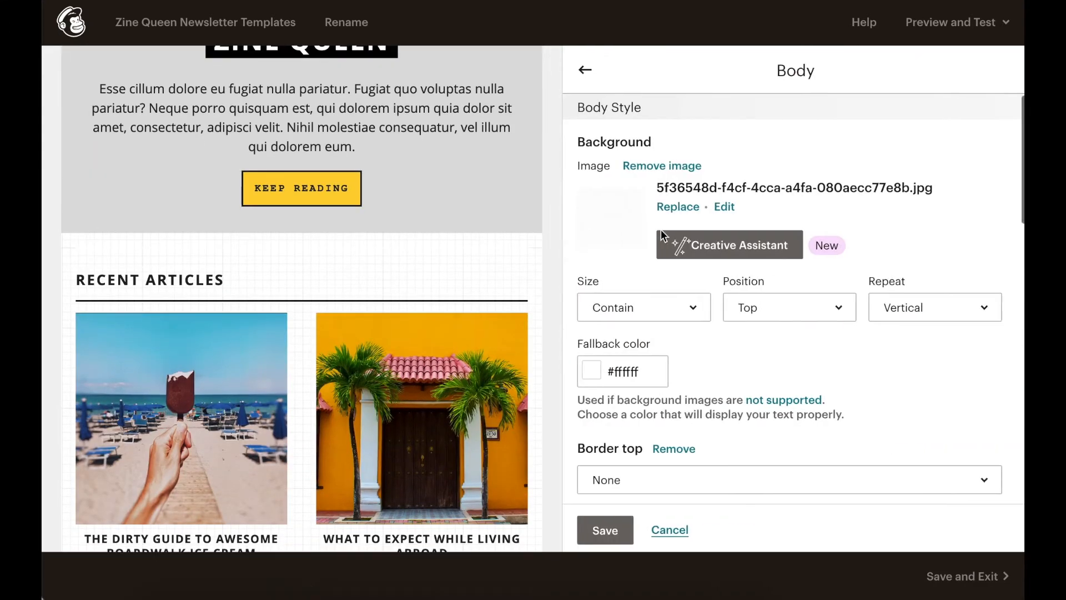
{"action": "left_click", "coordinate": [679, 207]}
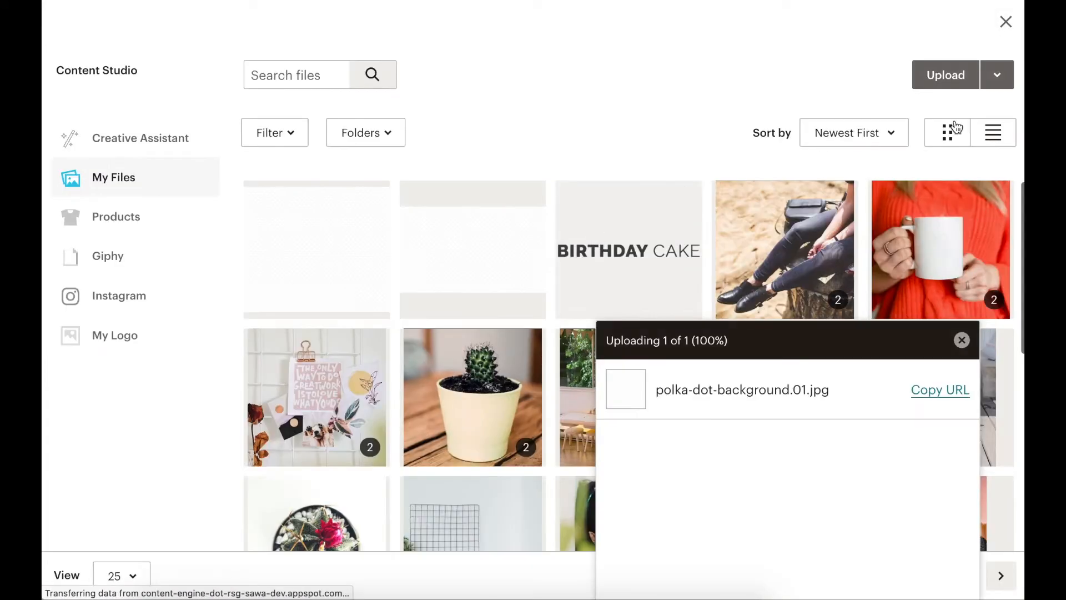
{"action": "left_click", "coordinate": [345, 290]}
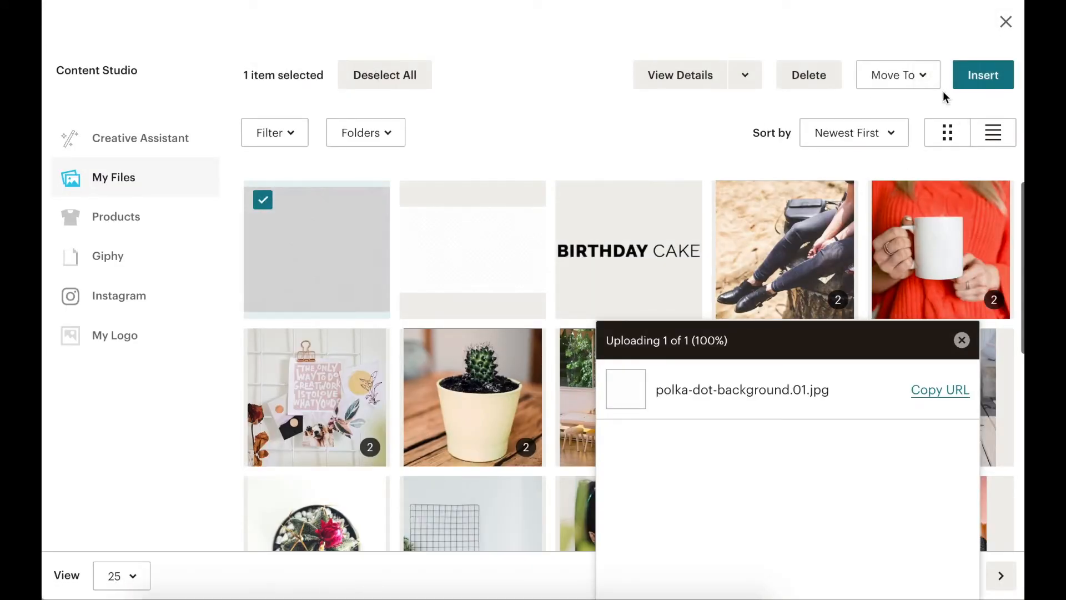
{"action": "left_click", "coordinate": [983, 75]}
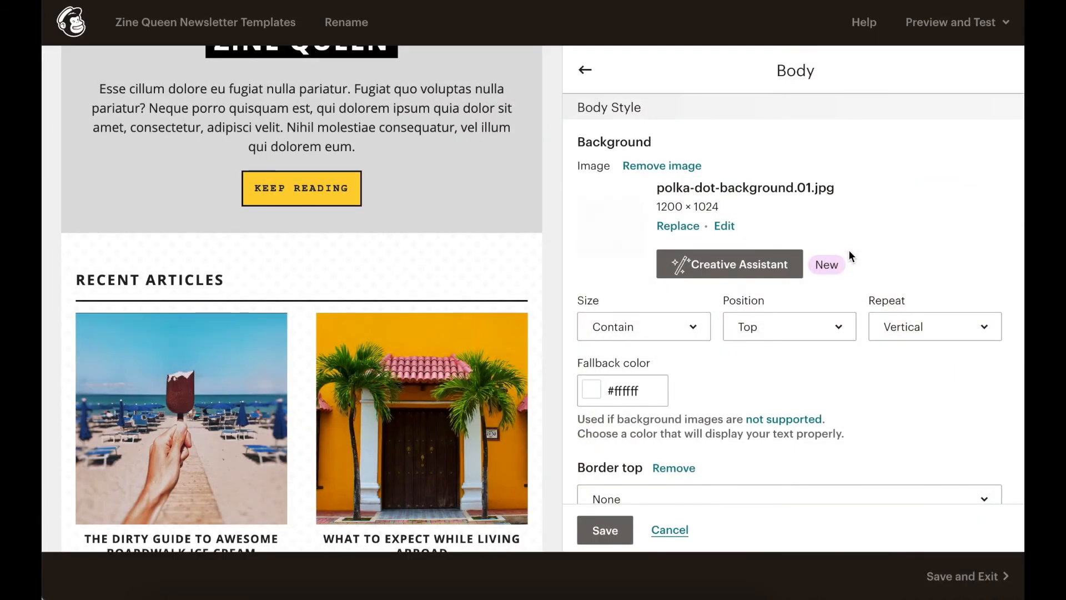
- Review the Body background through the newsletter and its fallback color choices, and save the Body style
{"action": "scroll", "coordinate": [318, 315], "scroll_direction": "down", "scroll_amount": 20}
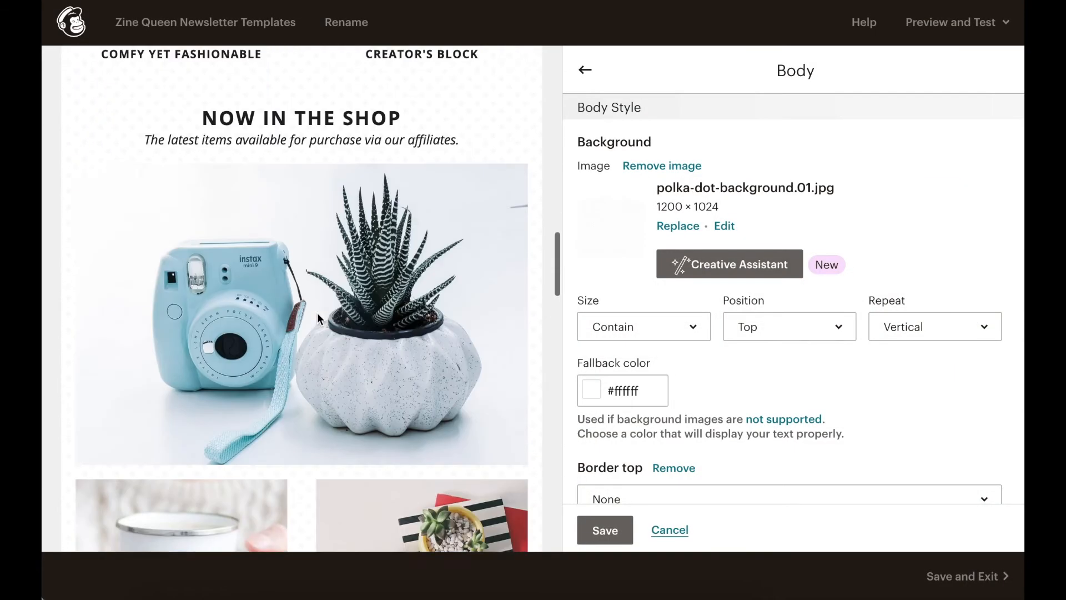
{"action": "scroll", "coordinate": [317, 315], "scroll_direction": "down", "scroll_amount": 1}
{"action": "scroll", "coordinate": [317, 314], "scroll_direction": "up", "scroll_amount": 20}
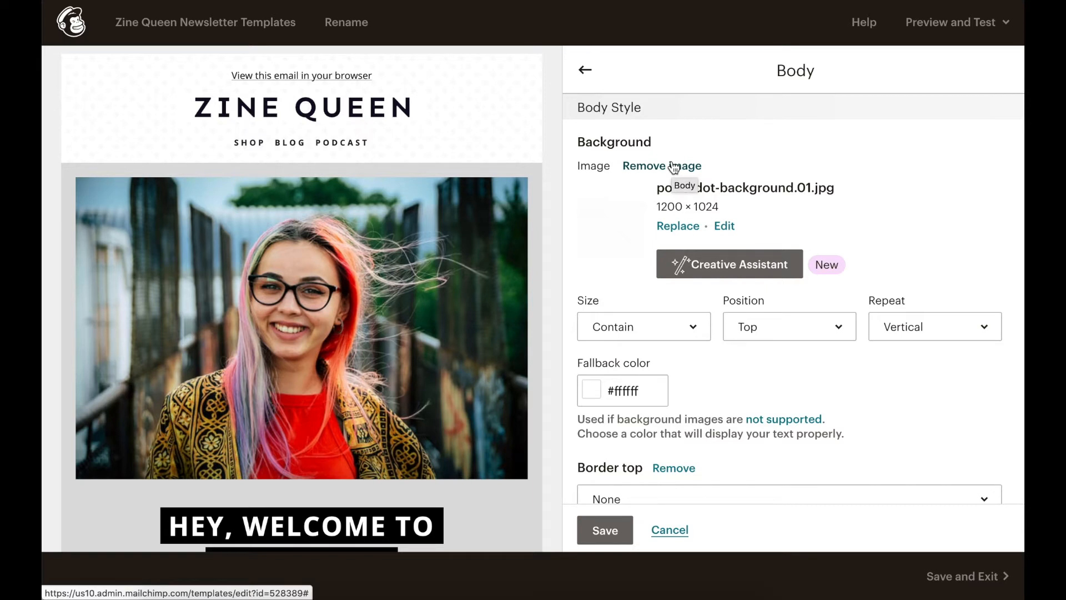
{"action": "left_click", "coordinate": [590, 391]}
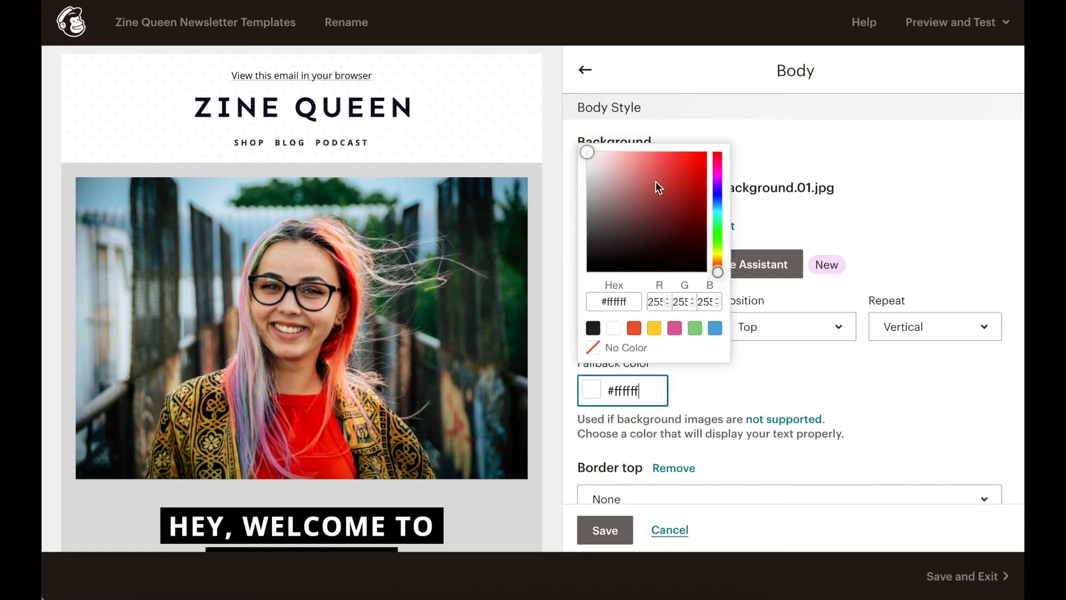
{"action": "left_click", "coordinate": [739, 412]}
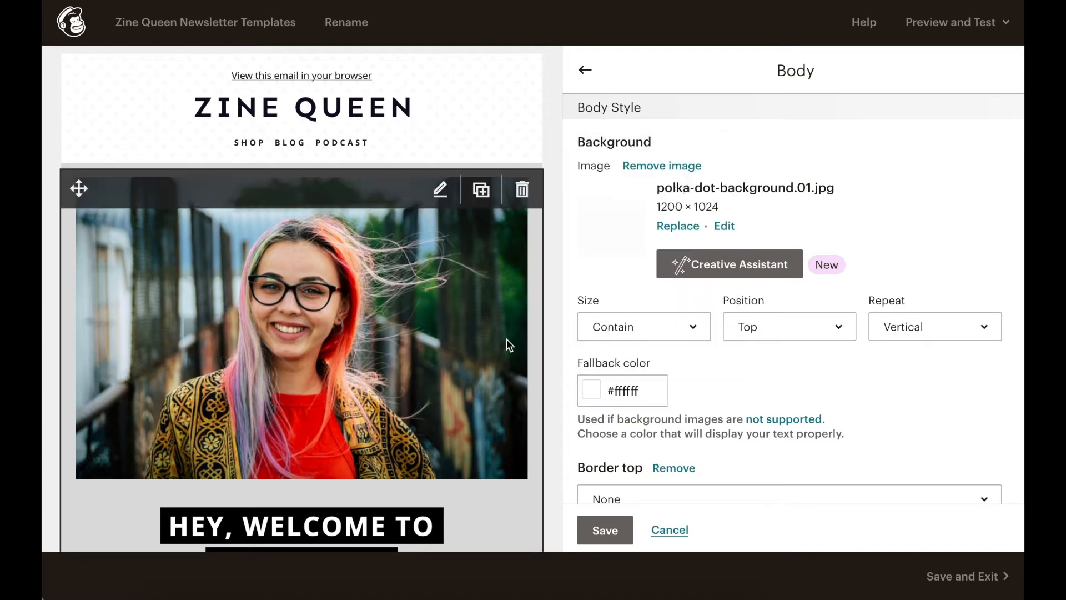
{"action": "scroll", "coordinate": [506, 339], "scroll_direction": "down", "scroll_amount": 3}
{"action": "scroll", "coordinate": [447, 439], "scroll_direction": "up", "scroll_amount": 2}
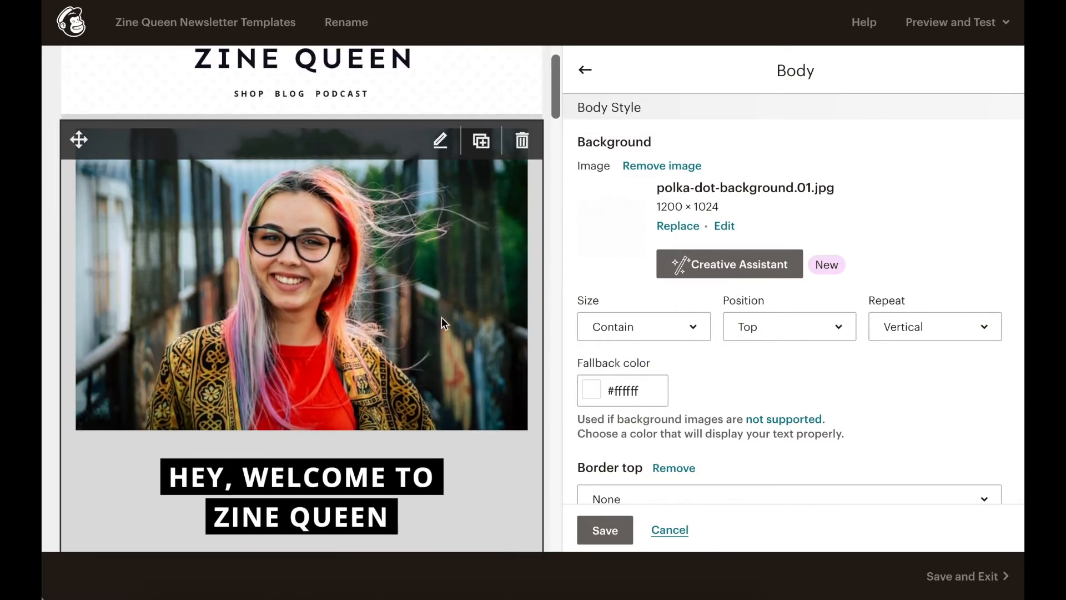
{"action": "scroll", "coordinate": [404, 437], "scroll_direction": "down", "scroll_amount": 5}
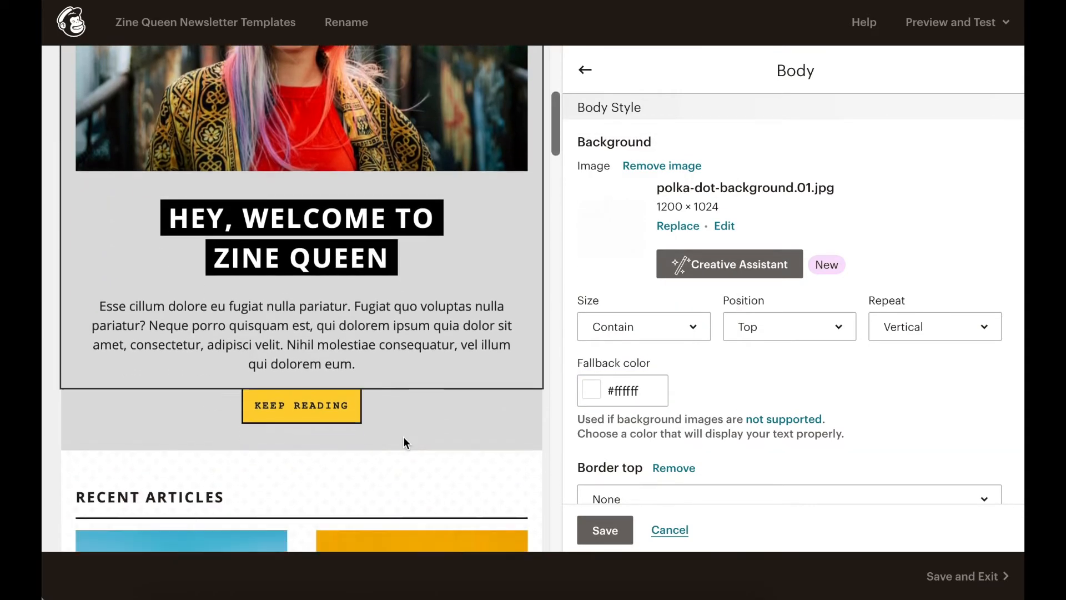
{"action": "left_click", "coordinate": [605, 529]}
- Open the Header style settings and look at the background color choices
{"action": "left_click", "coordinate": [653, 189]}
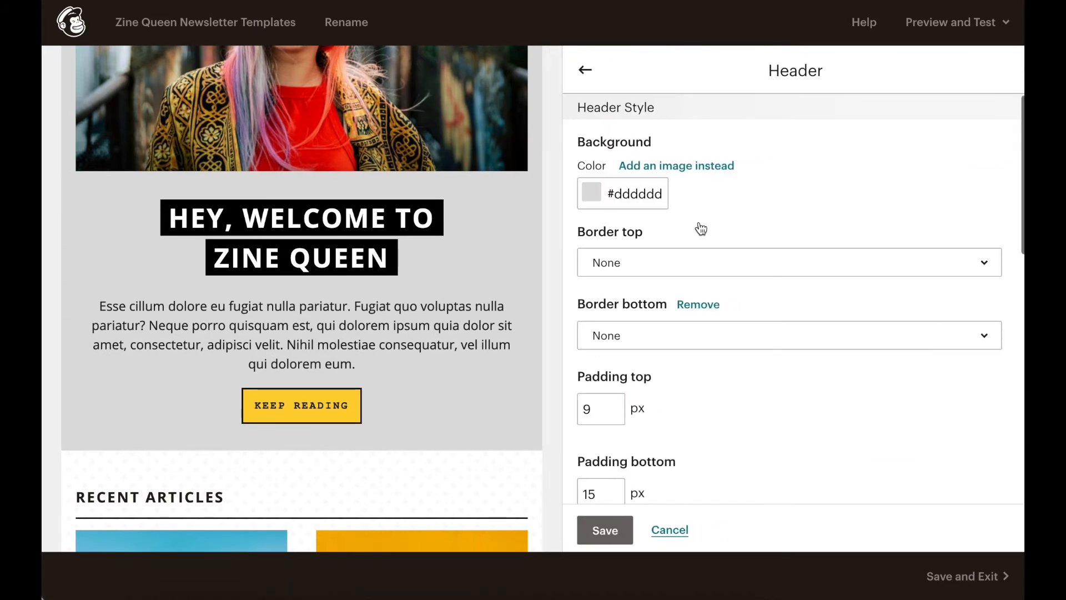
{"action": "left_click", "coordinate": [593, 193]}
{"action": "left_click_drag", "start_coordinate": [595, 192], "coordinate": [679, 175]}
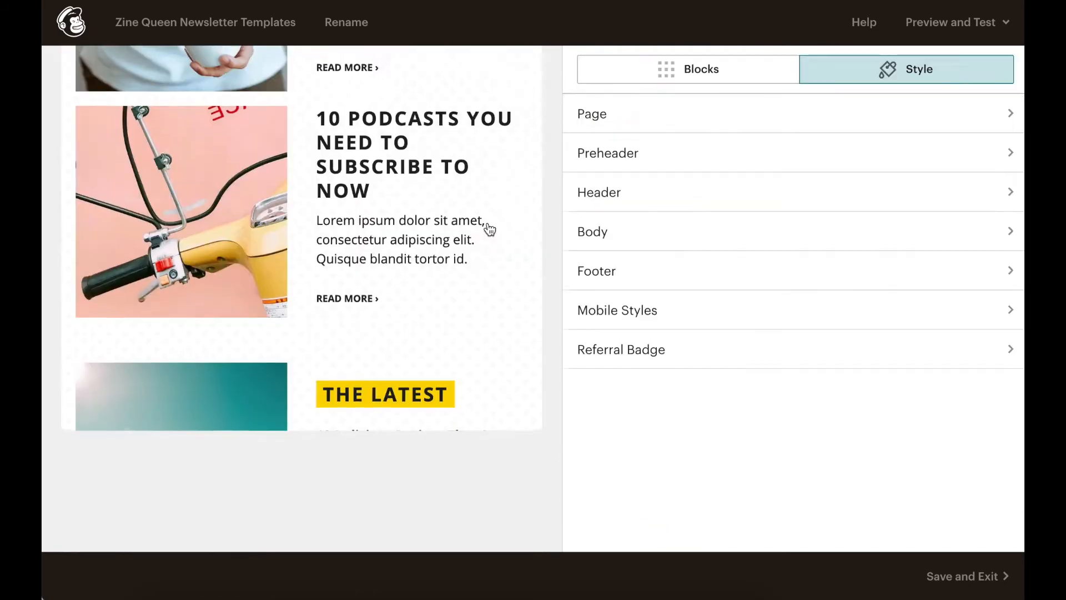
- Open the Join the Community image card near the end of the newsletter for editing
{"action": "scroll", "coordinate": [489, 230], "scroll_direction": "down", "scroll_amount": 5}
{"action": "scroll", "coordinate": [416, 420], "scroll_direction": "down", "scroll_amount": 5}
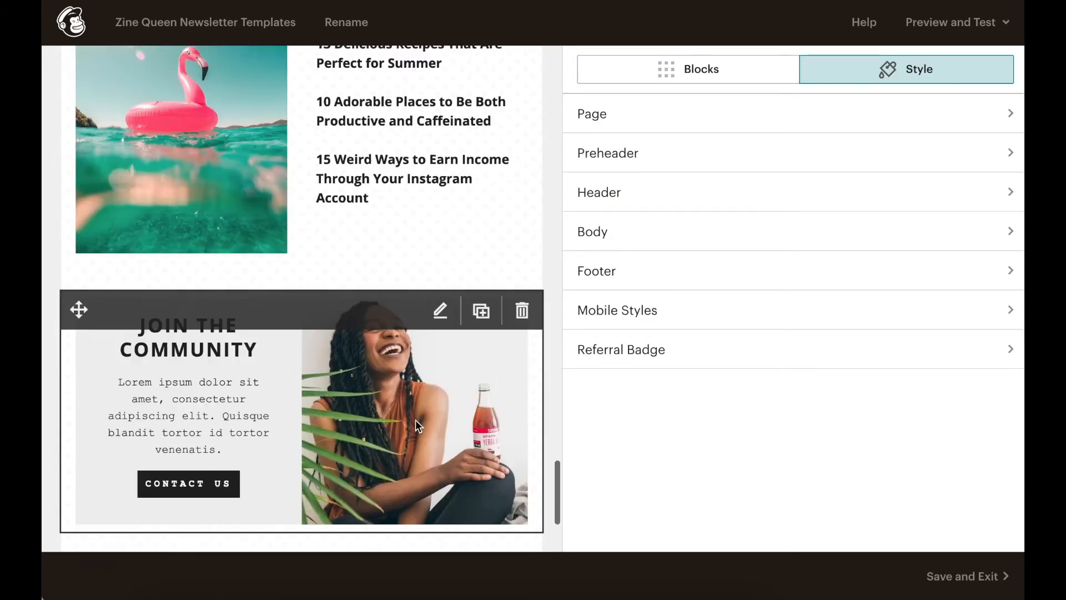
{"action": "scroll", "coordinate": [415, 420], "scroll_direction": "up", "scroll_amount": 2}
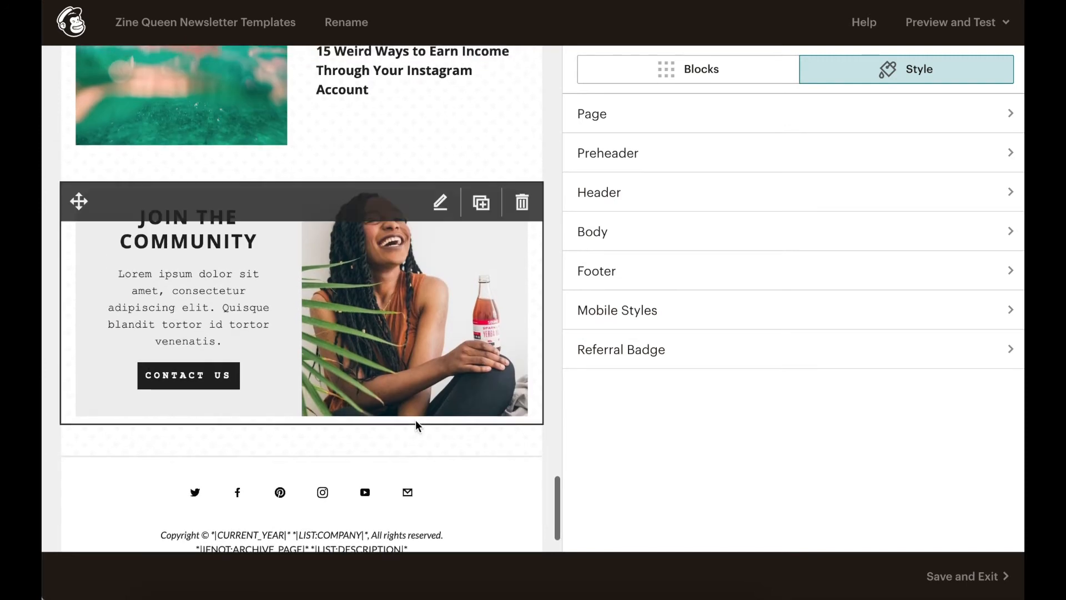
{"action": "left_click", "coordinate": [267, 405]}
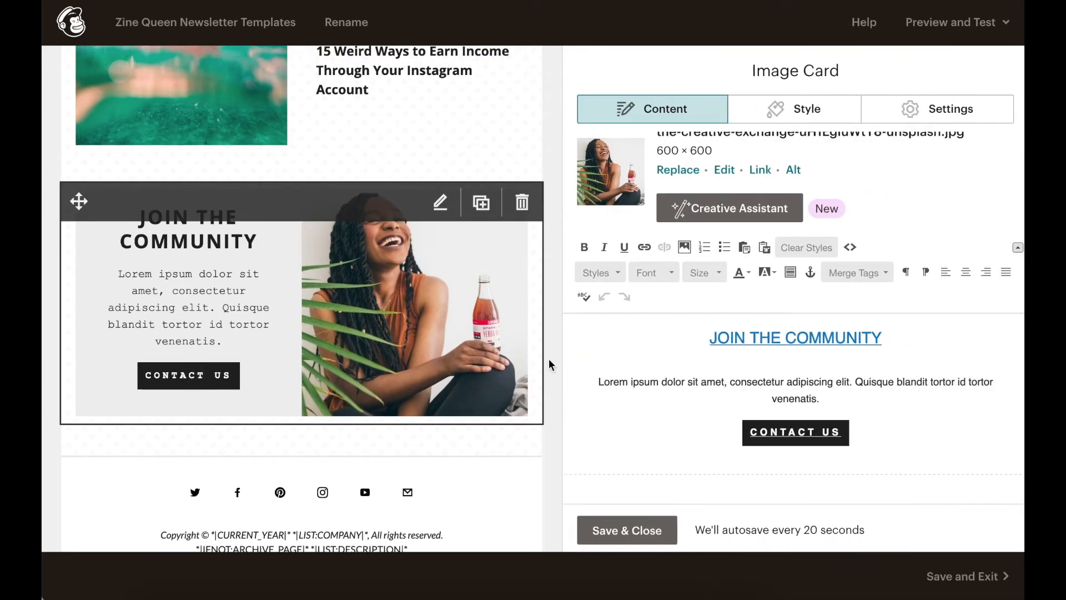
- Try to delete the card's whole button label at once and retype it as CONTACT US
{"action": "left_click", "coordinate": [845, 432]}
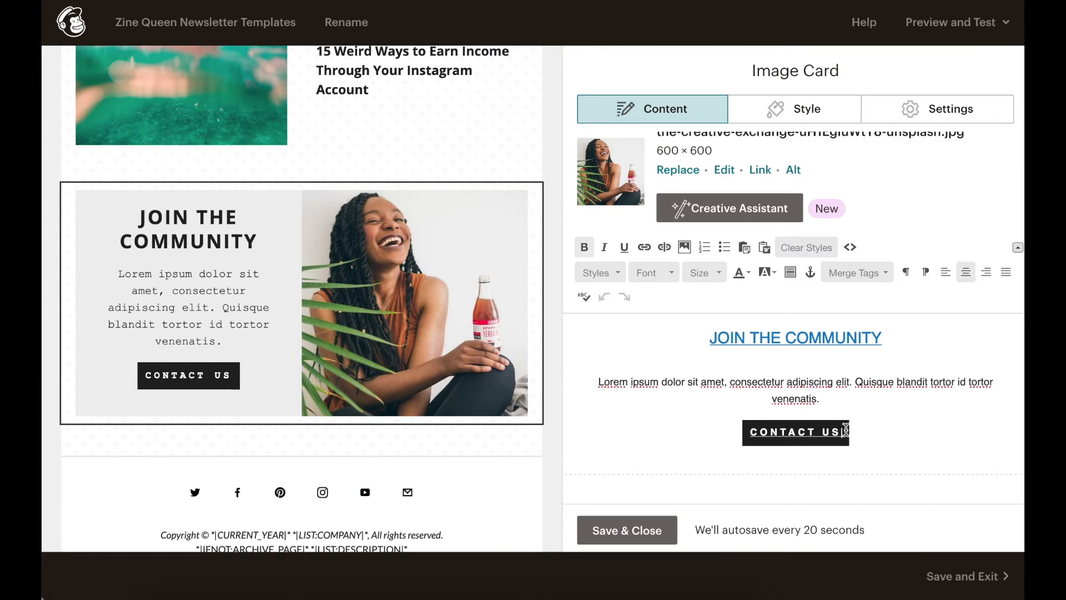
{"action": "triple_click", "coordinate": [802, 431]}
{"action": "key", "text": "BackSpace"}
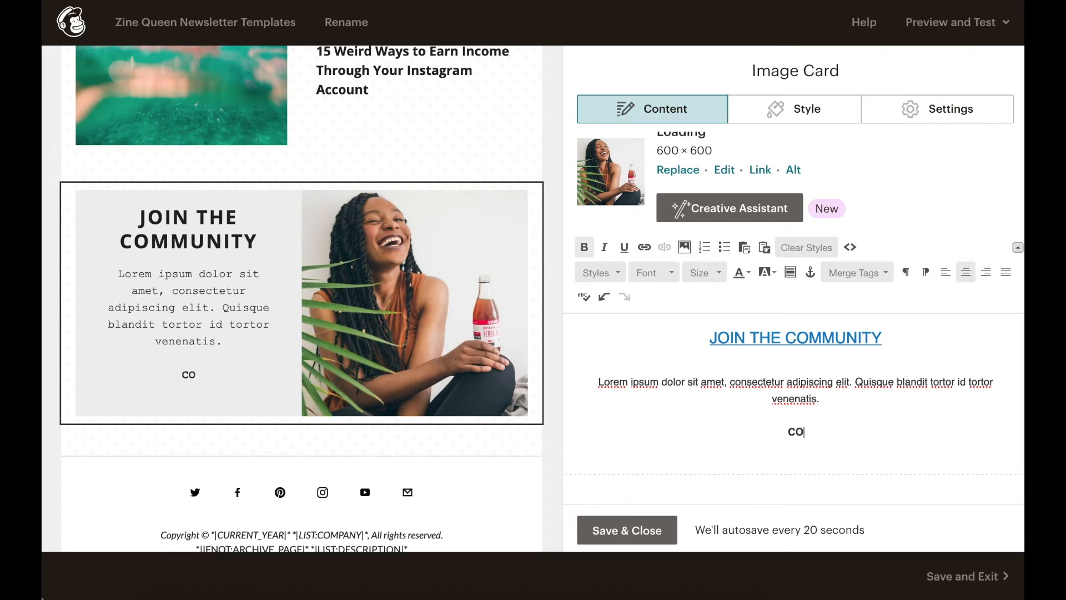
{"action": "type", "text": "CONTAC"}
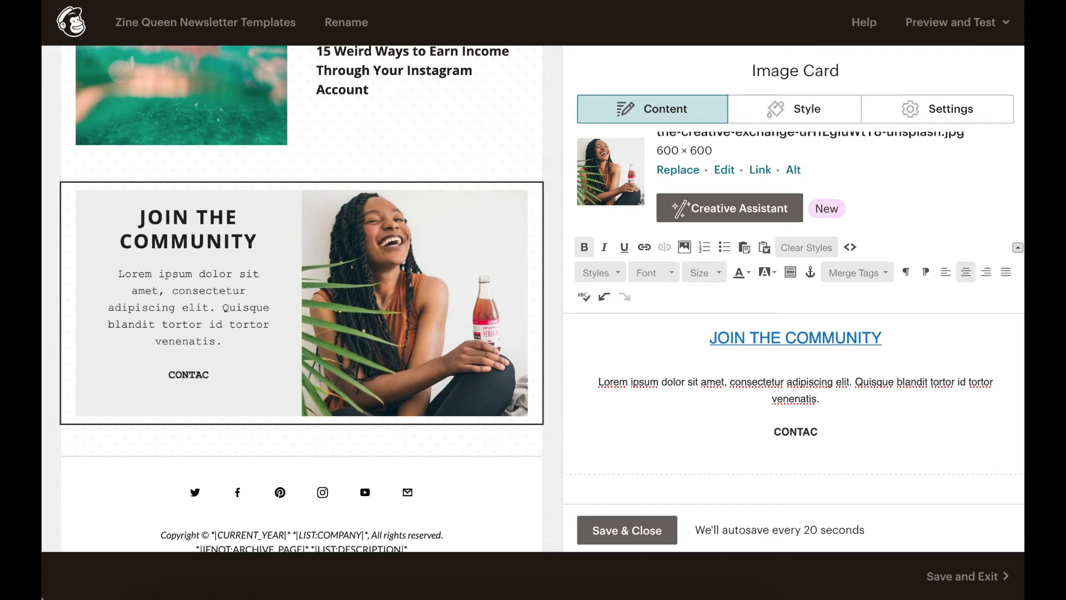
{"action": "type", "text": "T YOU"}
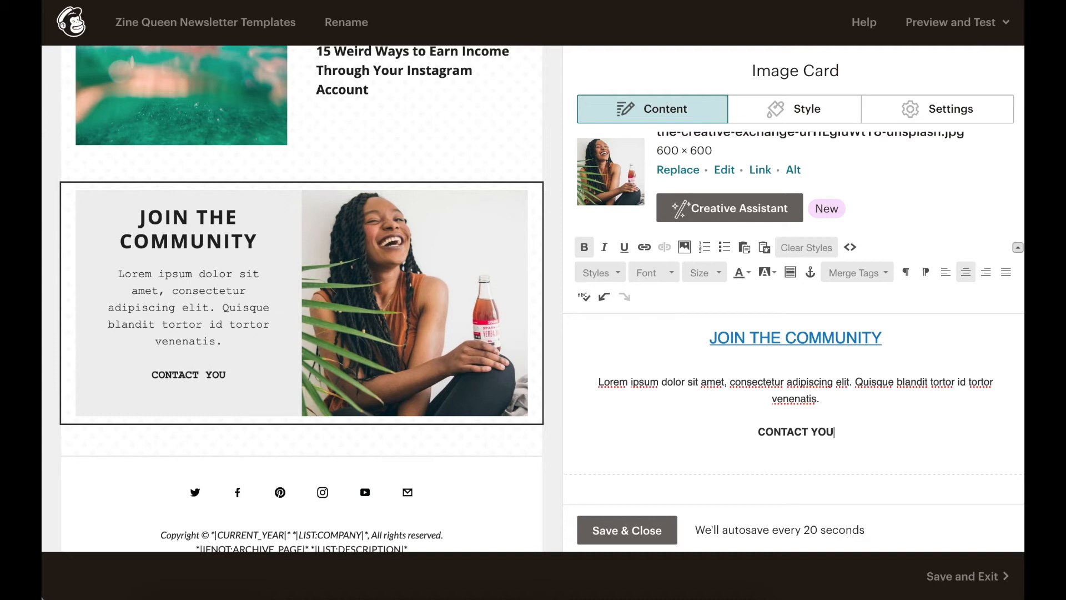
{"action": "key", "text": "BackSpace"}
{"action": "key", "text": "BackSpace"}
{"action": "key", "text": "BackSpace"}
{"action": "type", "text": "US"}
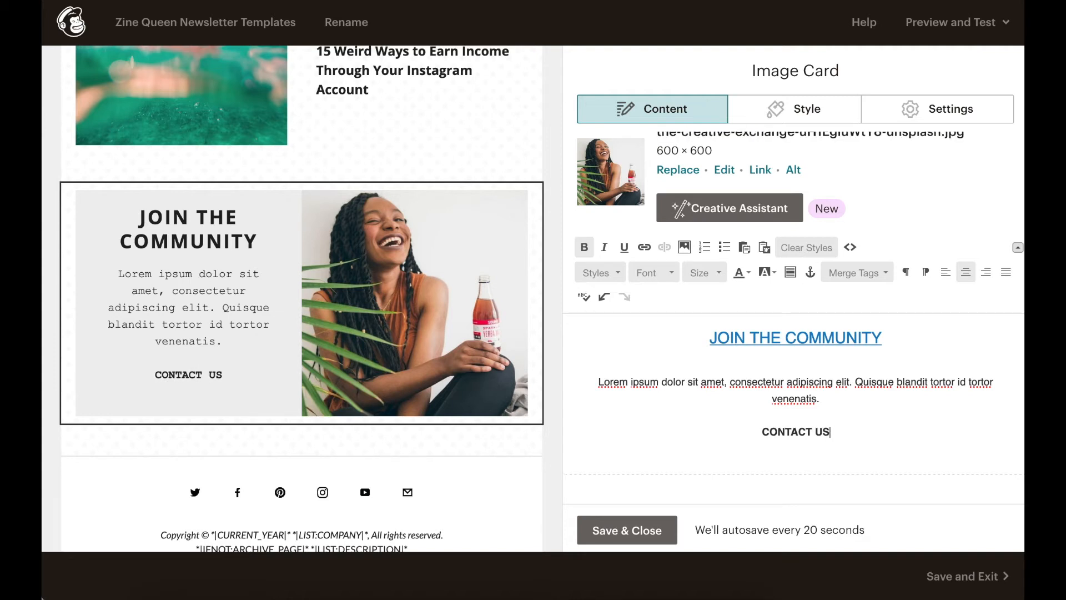
- Undo the label deletion and retyping in the Join the Community card
{"action": "key", "text": "ctrl+z"}
{"action": "key", "text": "ctrl+z"}
{"action": "key", "text": "ctrl+z"}
{"action": "key", "text": "ctrl+z"}
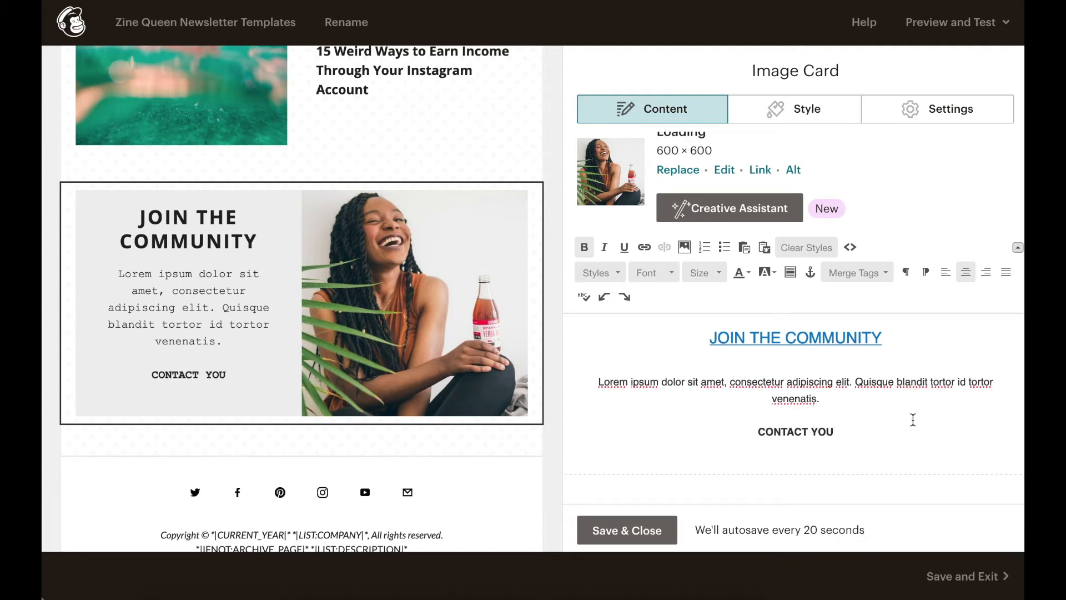
{"action": "left_click", "coordinate": [913, 420]}
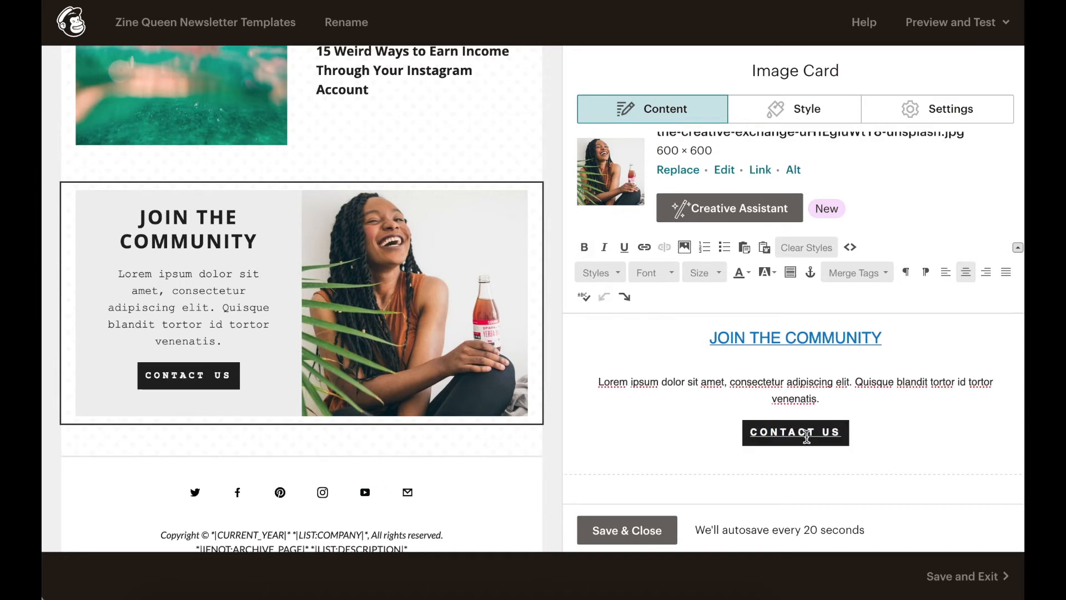
- Change the card's button label to DOWNLOAD NOW by erasing the old letters one at a time inside the button
{"action": "left_click", "coordinate": [841, 431]}
{"action": "key", "text": "BackSpace"}
{"action": "key", "text": "BackSpace"}
{"action": "key", "text": "BackSpace"}
{"action": "key", "text": "BackSpace"}
{"action": "key", "text": "BackSpace"}
{"action": "key", "text": "BackSpace"}
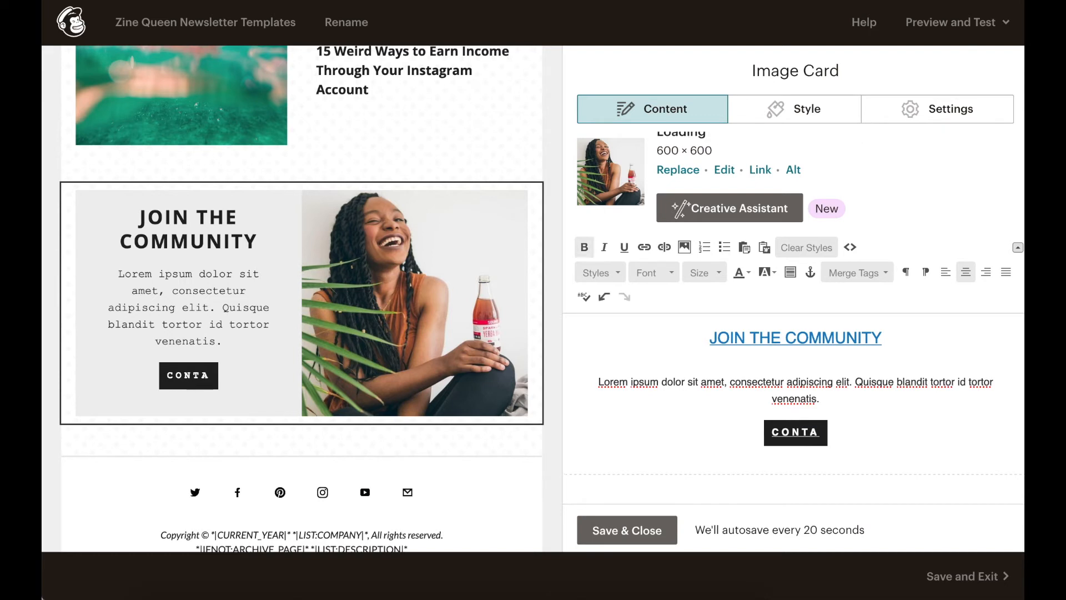
{"action": "key", "text": "BackSpace"}
{"action": "key", "text": "BackSpace"}
{"action": "key", "text": "BackSpace"}
{"action": "key", "text": "BackSpace"}
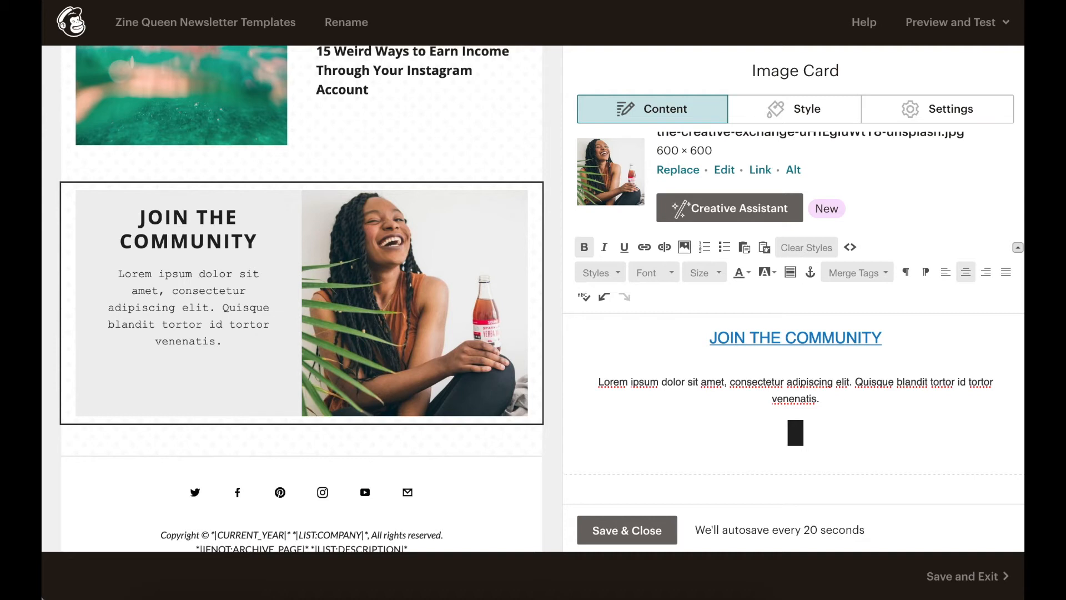
{"action": "type", "text": "DOWNLOAD NOW"}
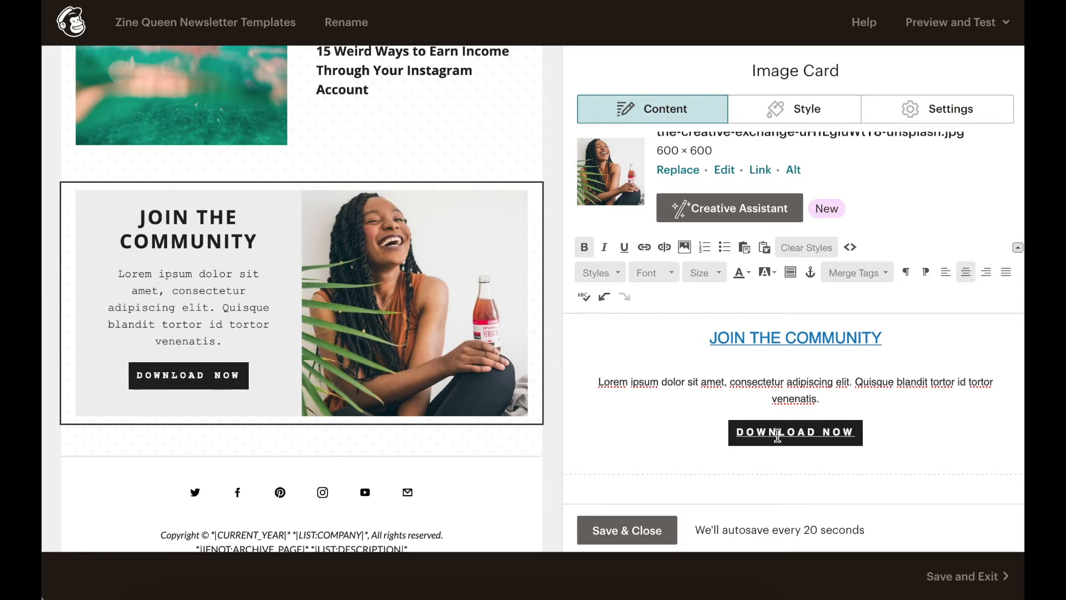
- Look through the Jelly Bean newsletter's image sections, from the podcast article up to the carnival feature and the Recent Articles grid
{"action": "scroll", "coordinate": [441, 361], "scroll_direction": "down", "scroll_amount": 2}
{"action": "scroll", "coordinate": [441, 361], "scroll_direction": "up", "scroll_amount": 8}
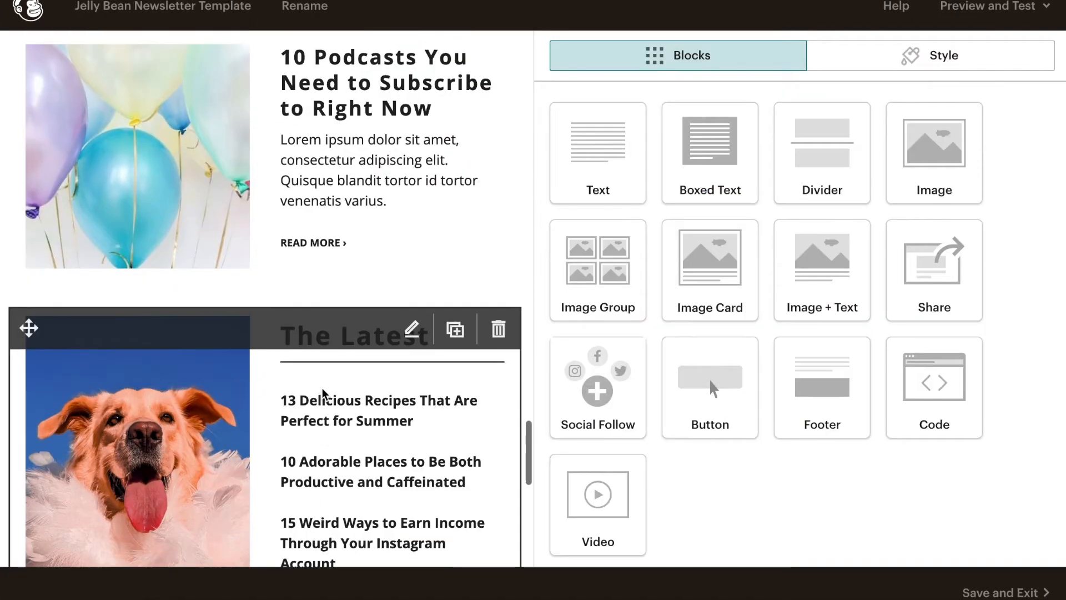
{"action": "scroll", "coordinate": [323, 393], "scroll_direction": "up", "scroll_amount": 20}
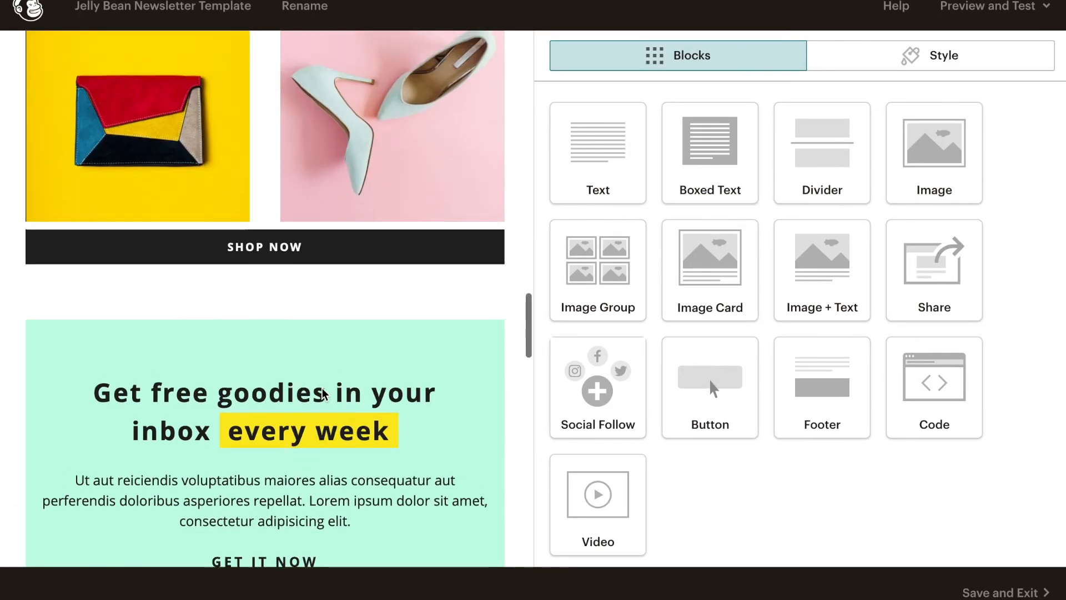
{"action": "scroll", "coordinate": [324, 394], "scroll_direction": "up", "scroll_amount": 20}
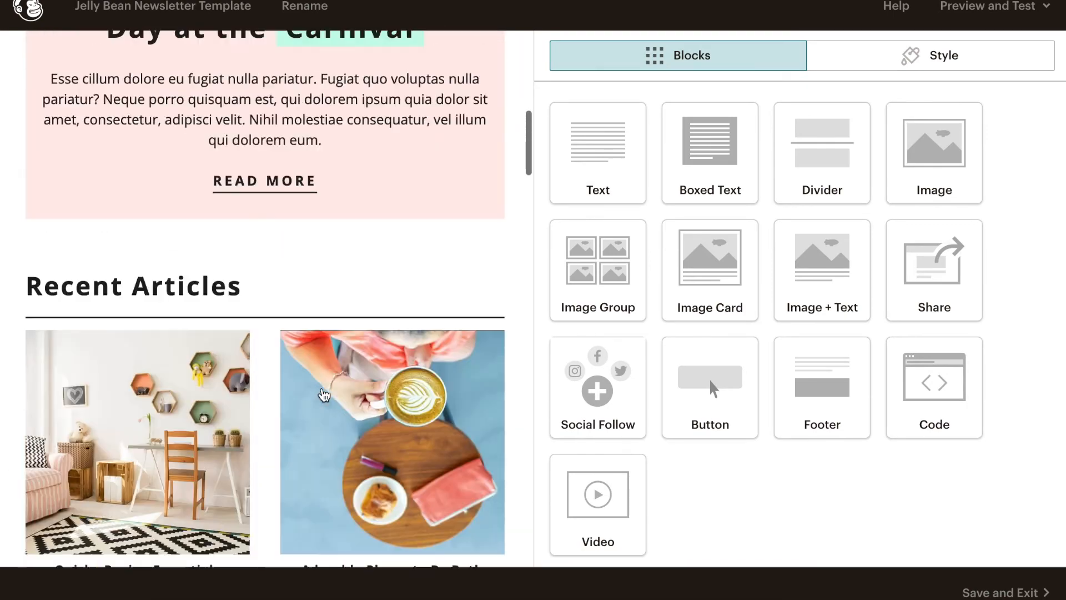
{"action": "scroll", "coordinate": [324, 394], "scroll_direction": "up", "scroll_amount": 7}
{"action": "scroll", "coordinate": [325, 394], "scroll_direction": "down", "scroll_amount": 7}
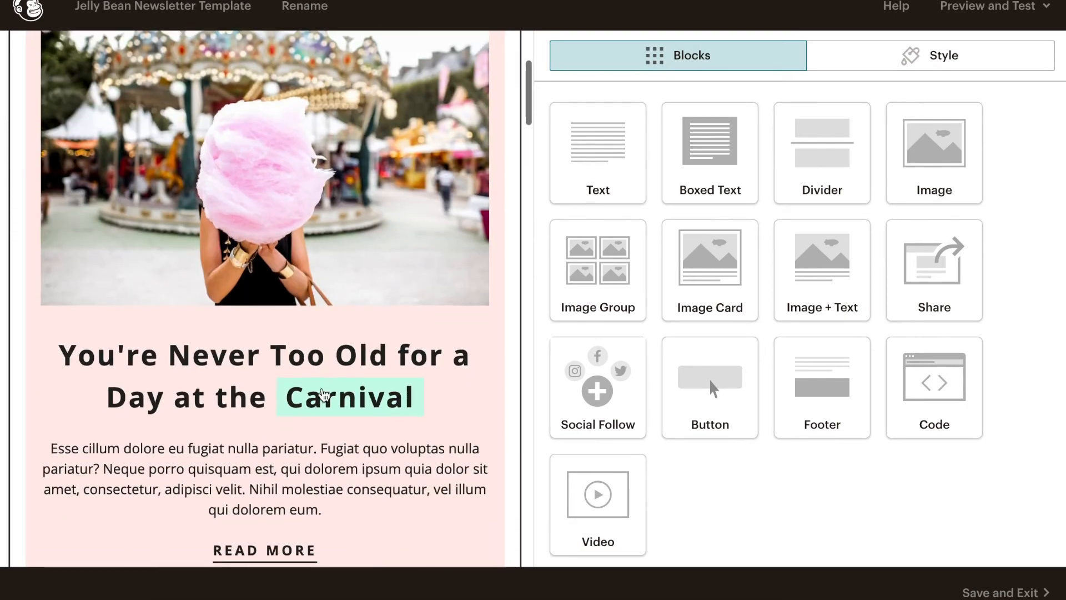
{"action": "scroll", "coordinate": [325, 396], "scroll_direction": "down", "scroll_amount": 8}
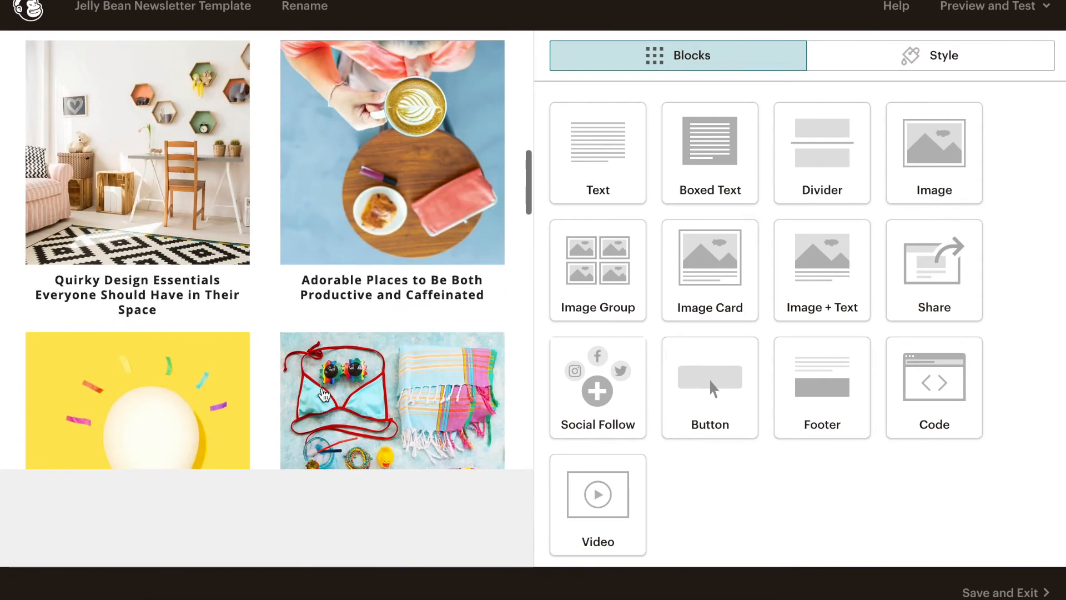
{"action": "scroll", "coordinate": [324, 396], "scroll_direction": "down", "scroll_amount": 4}
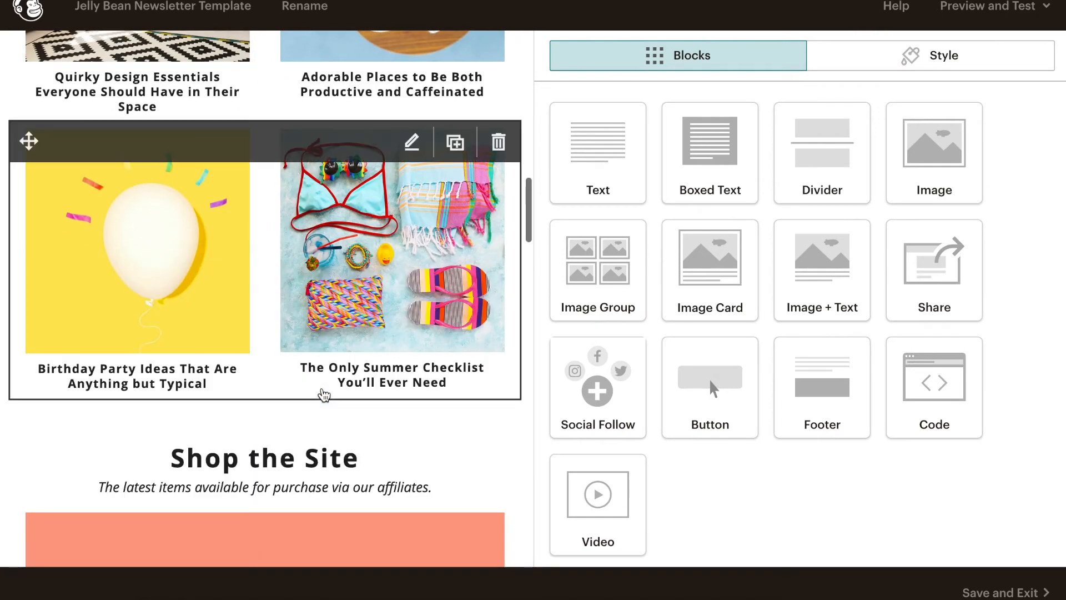
{"action": "scroll", "coordinate": [325, 396], "scroll_direction": "up", "scroll_amount": 3}
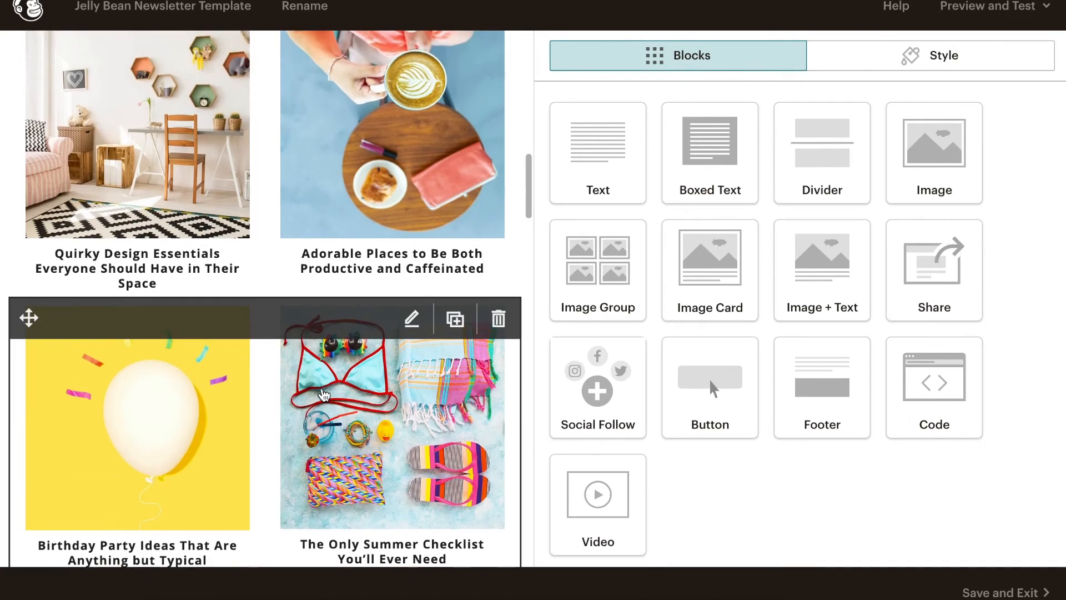
{"action": "scroll", "coordinate": [324, 396], "scroll_direction": "up", "scroll_amount": 3}
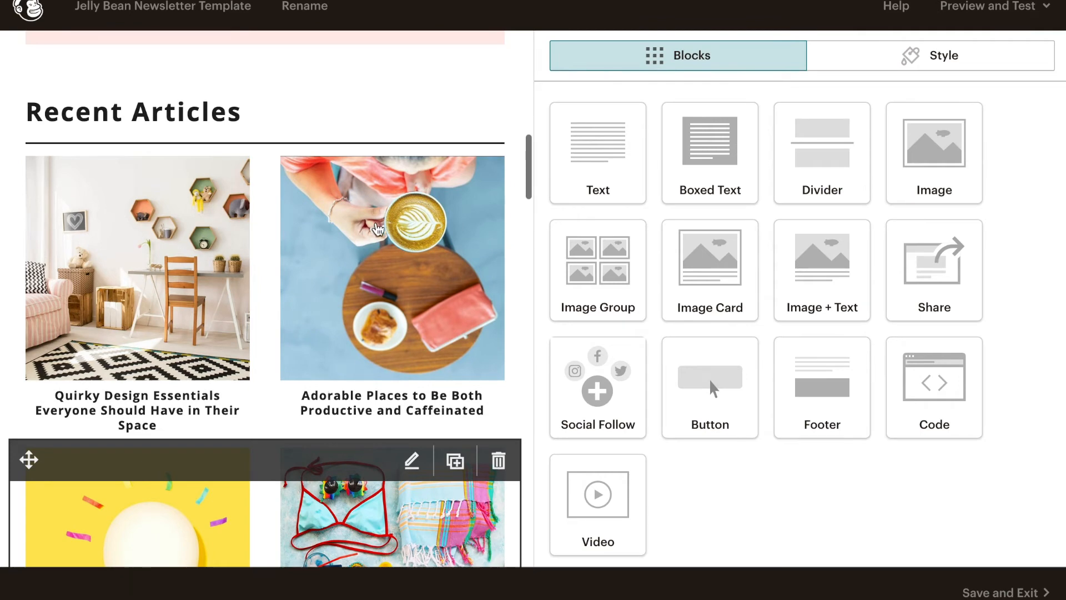
{"action": "left_click", "coordinate": [126, 272]}
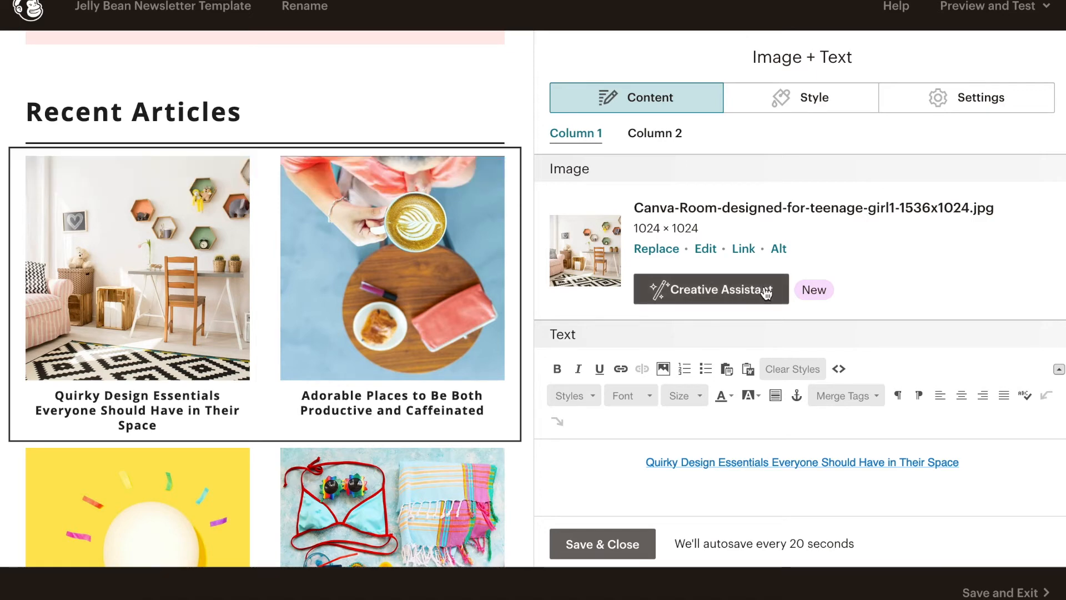
{"action": "left_click", "coordinate": [658, 248]}
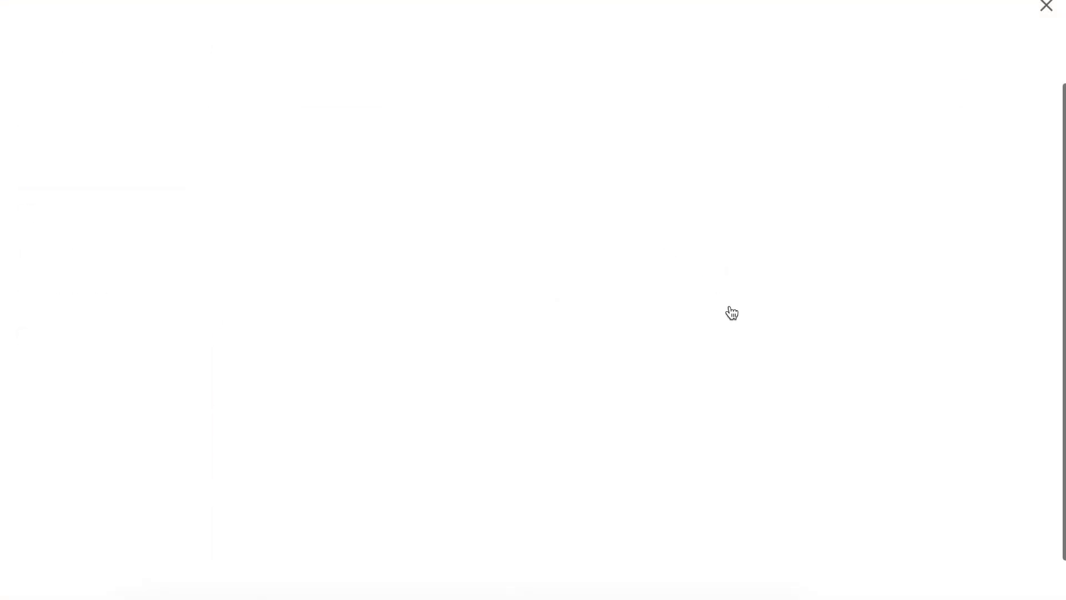
{"action": "scroll", "coordinate": [673, 431], "scroll_direction": "down", "scroll_amount": 7}
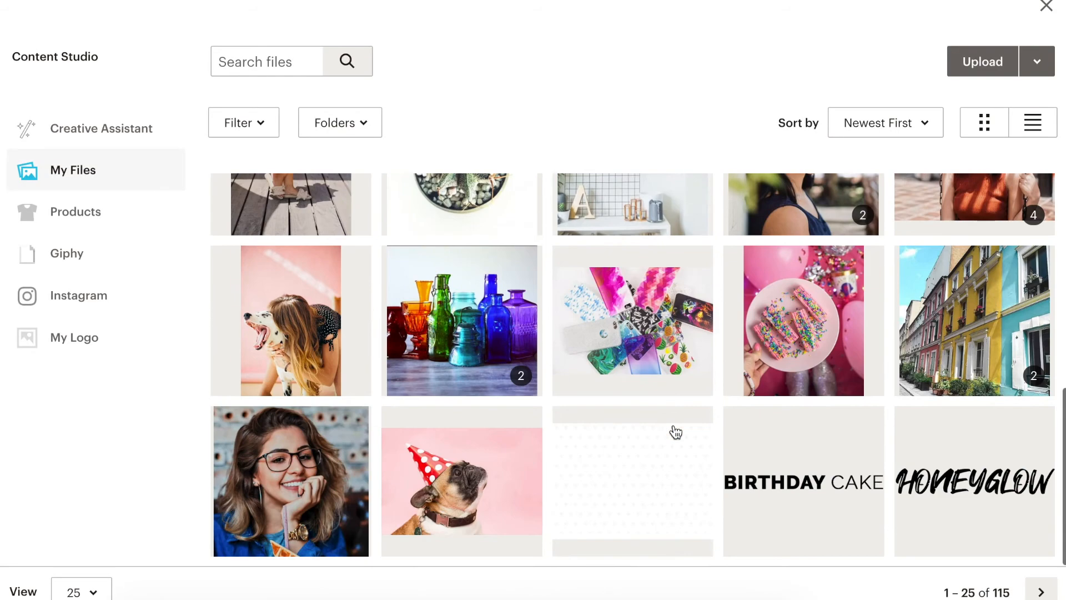
{"action": "left_click", "coordinate": [818, 304]}
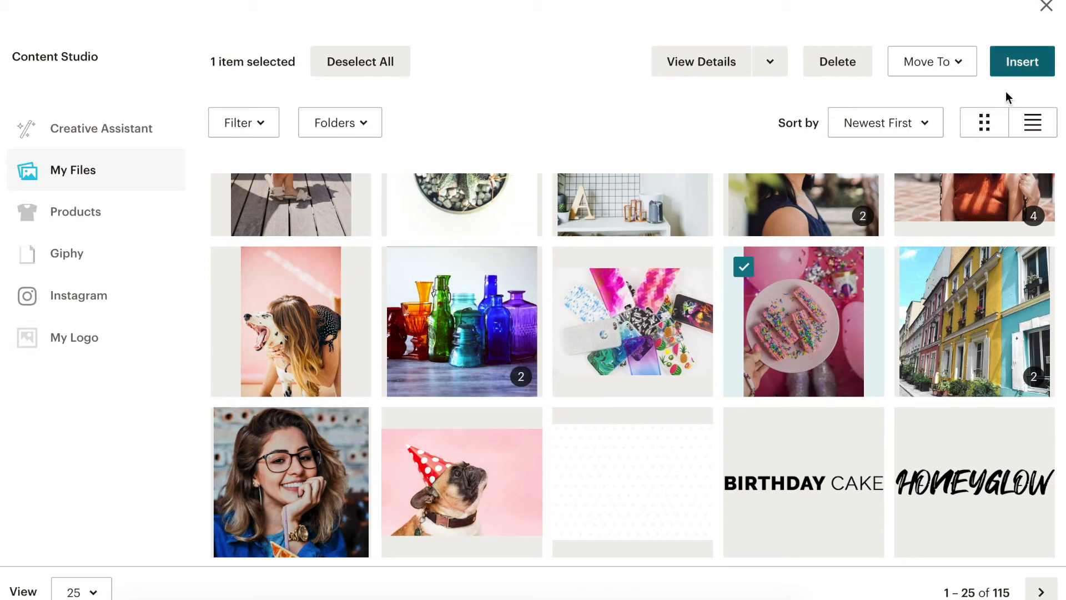
{"action": "left_click", "coordinate": [1030, 67]}
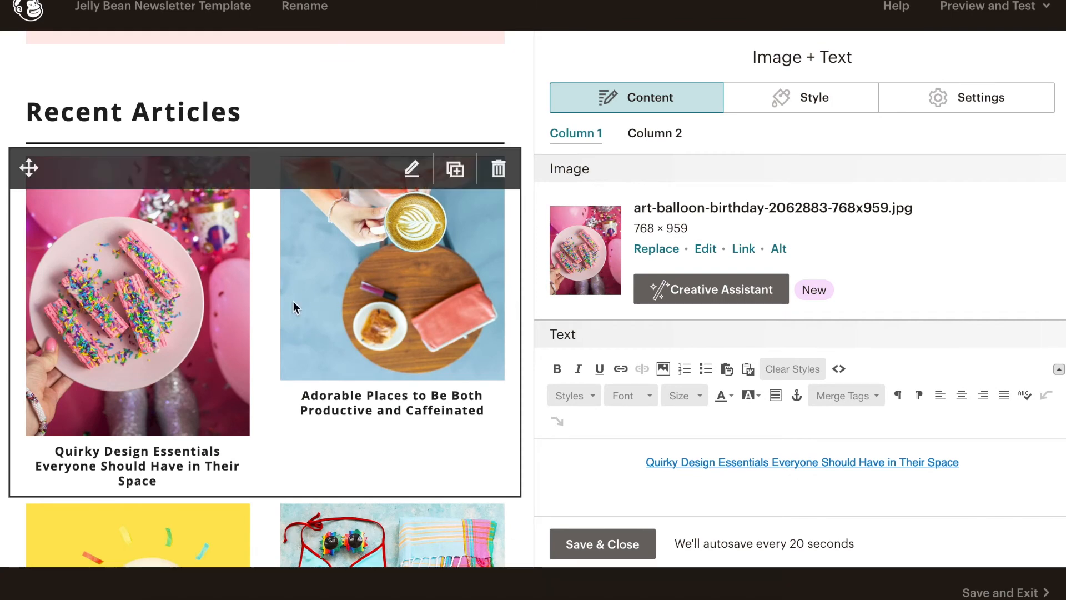
- Replace the second-column coffee image in the same Recent Articles row with the party-hat pug photo animal-canine-cute-545063.jpg
{"action": "scroll", "coordinate": [408, 336], "scroll_direction": "down", "scroll_amount": 5}
{"action": "scroll", "coordinate": [202, 372], "scroll_direction": "up", "scroll_amount": 5}
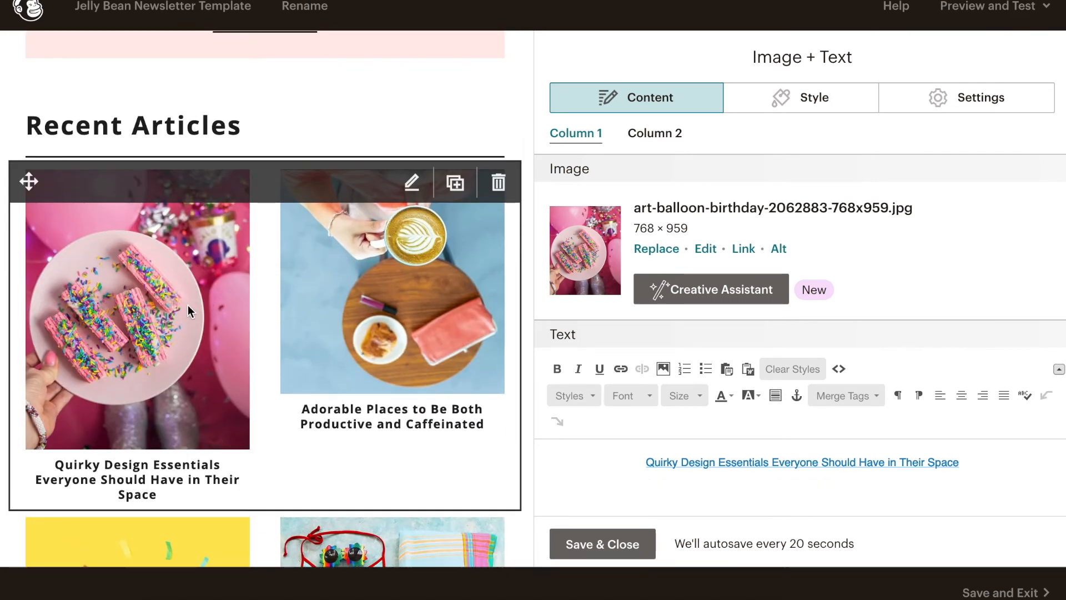
{"action": "scroll", "coordinate": [338, 334], "scroll_direction": "down", "scroll_amount": 3}
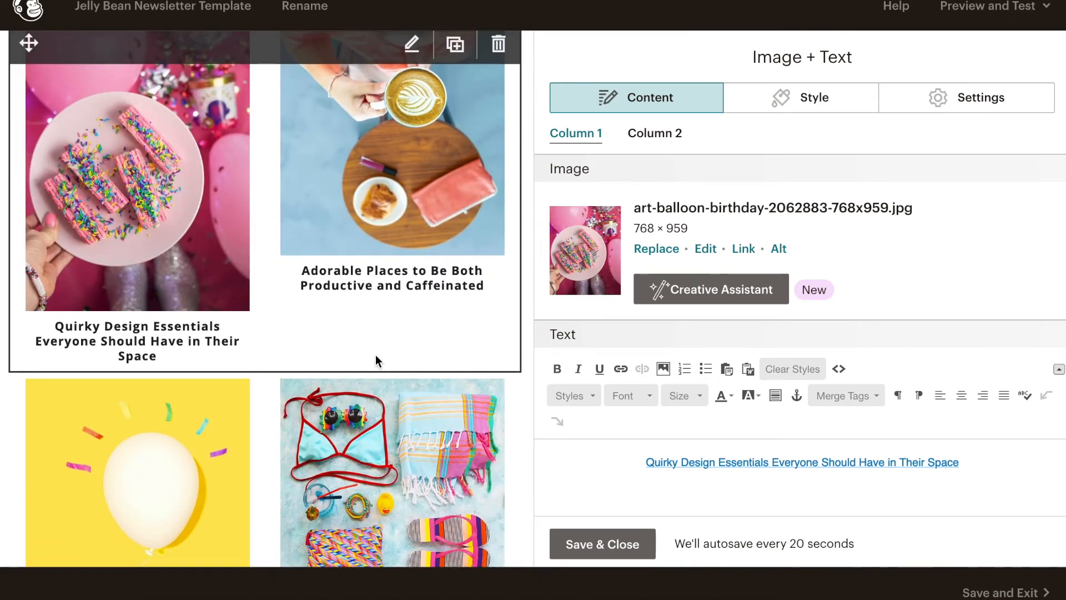
{"action": "scroll", "coordinate": [179, 482], "scroll_direction": "down", "scroll_amount": 1}
{"action": "scroll", "coordinate": [178, 482], "scroll_direction": "down", "scroll_amount": 2}
{"action": "scroll", "coordinate": [308, 454], "scroll_direction": "up", "scroll_amount": 5}
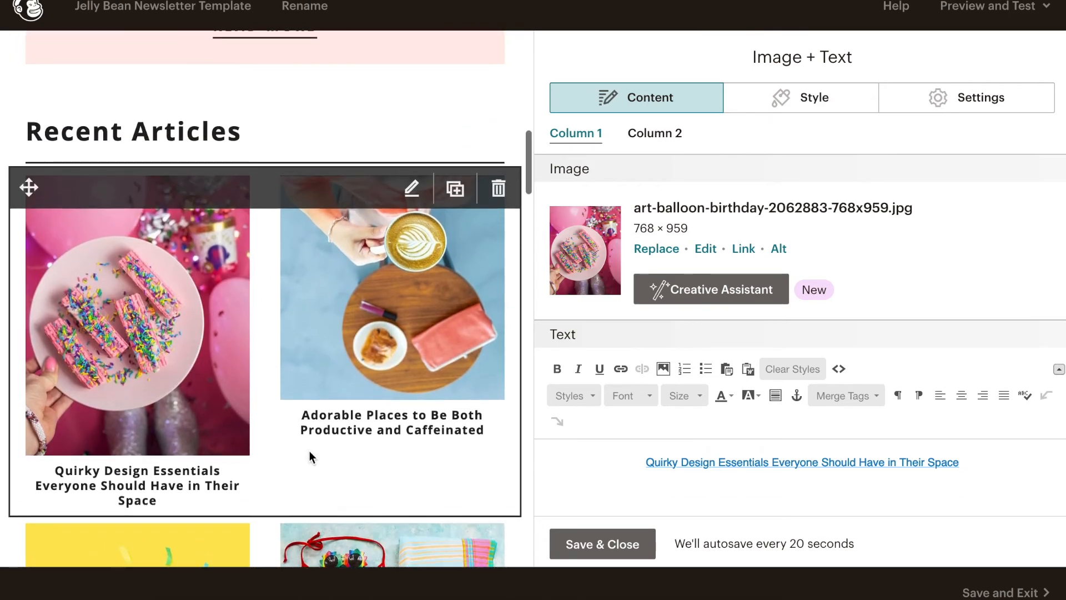
{"action": "left_click", "coordinate": [663, 133]}
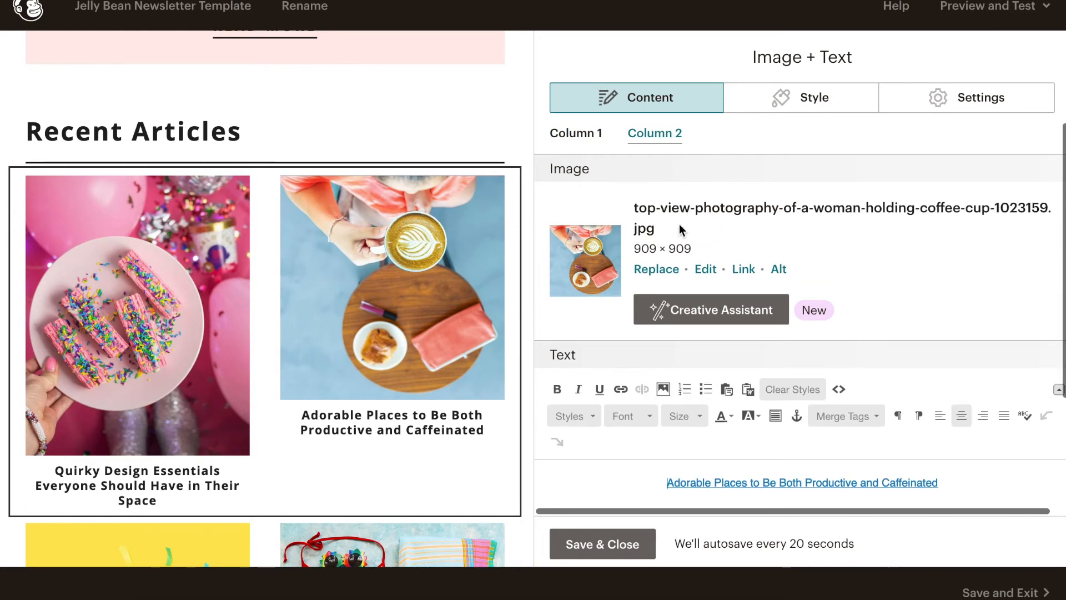
{"action": "left_click", "coordinate": [667, 269]}
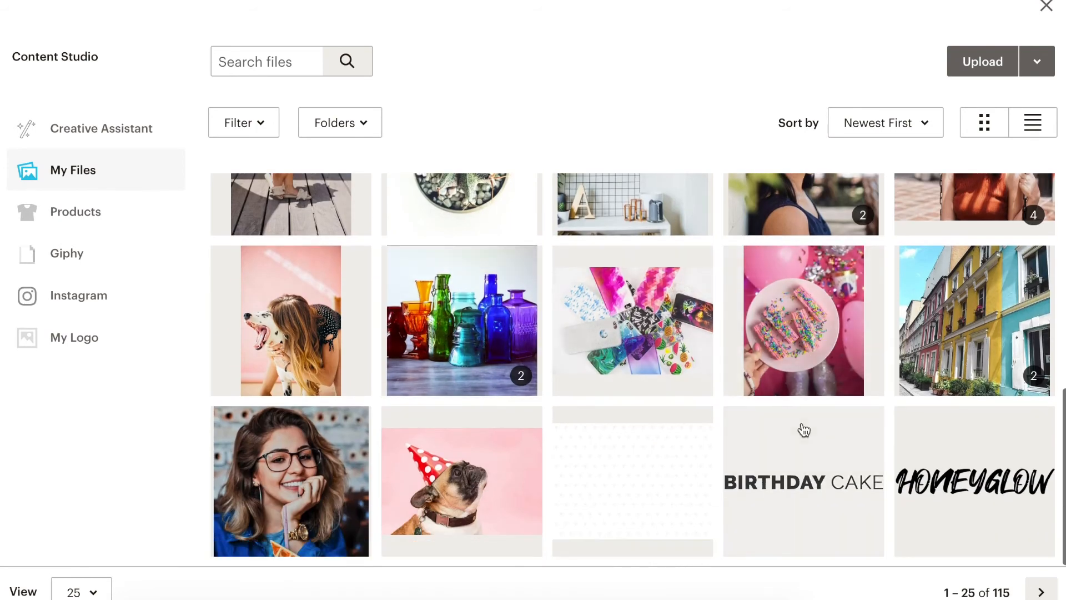
{"action": "left_click", "coordinate": [456, 498]}
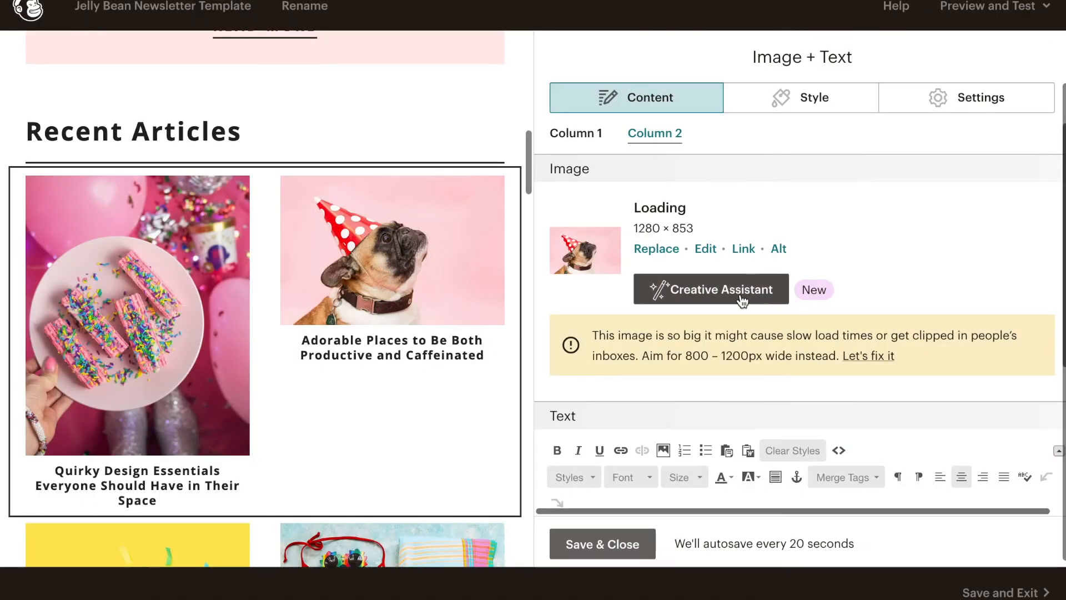
- Crop the first-column cake photo to a 768 × 768 square, adjust the crop framing around the plate, and save it
{"action": "scroll", "coordinate": [489, 459], "scroll_direction": "down", "scroll_amount": 3}
{"action": "scroll", "coordinate": [488, 458], "scroll_direction": "up", "scroll_amount": 2}
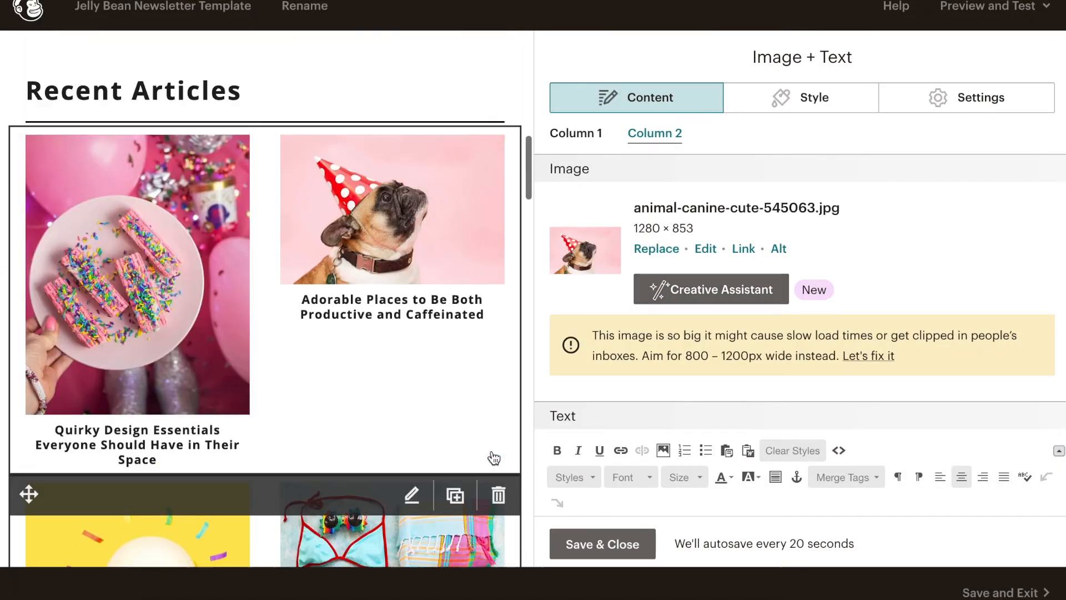
{"action": "scroll", "coordinate": [417, 330], "scroll_direction": "up", "scroll_amount": 2}
{"action": "scroll", "coordinate": [438, 332], "scroll_direction": "down", "scroll_amount": 3}
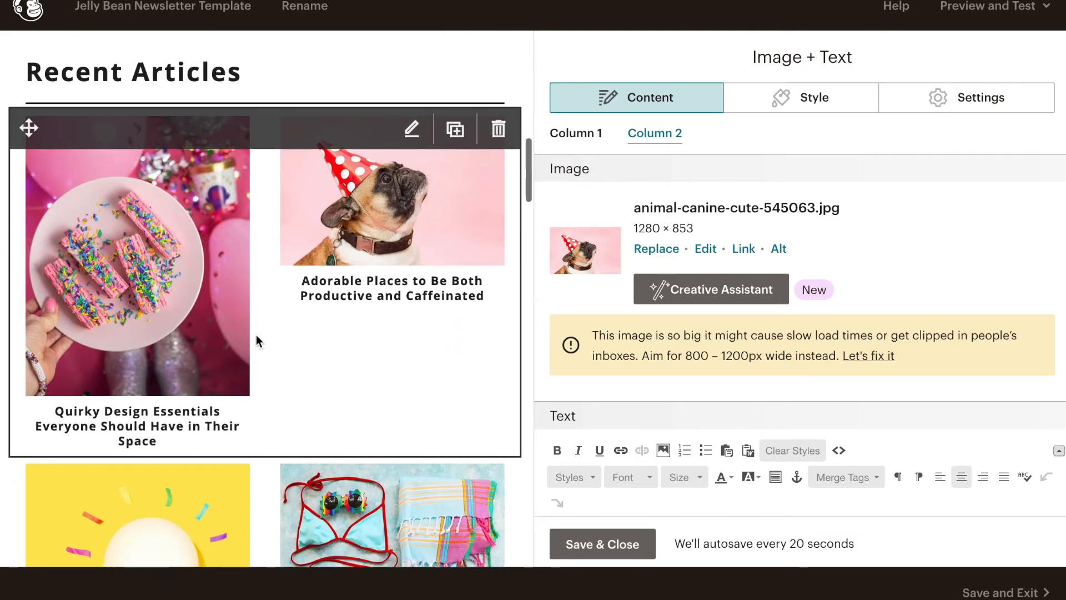
{"action": "scroll", "coordinate": [254, 335], "scroll_direction": "up", "scroll_amount": 2}
{"action": "scroll", "coordinate": [253, 335], "scroll_direction": "down", "scroll_amount": 3}
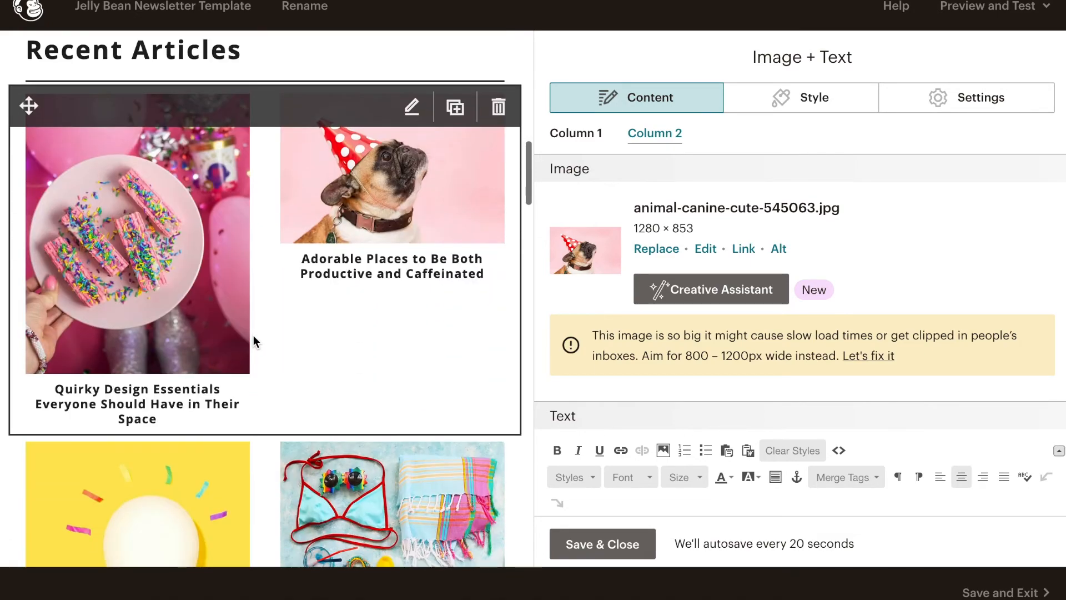
{"action": "left_click", "coordinate": [582, 136]}
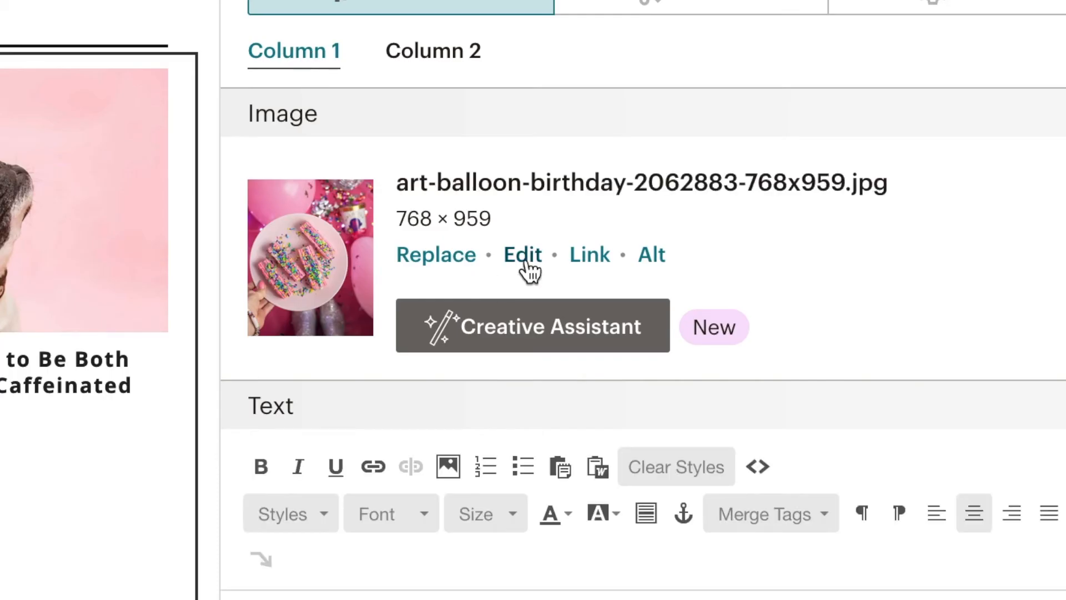
{"action": "left_click", "coordinate": [523, 255]}
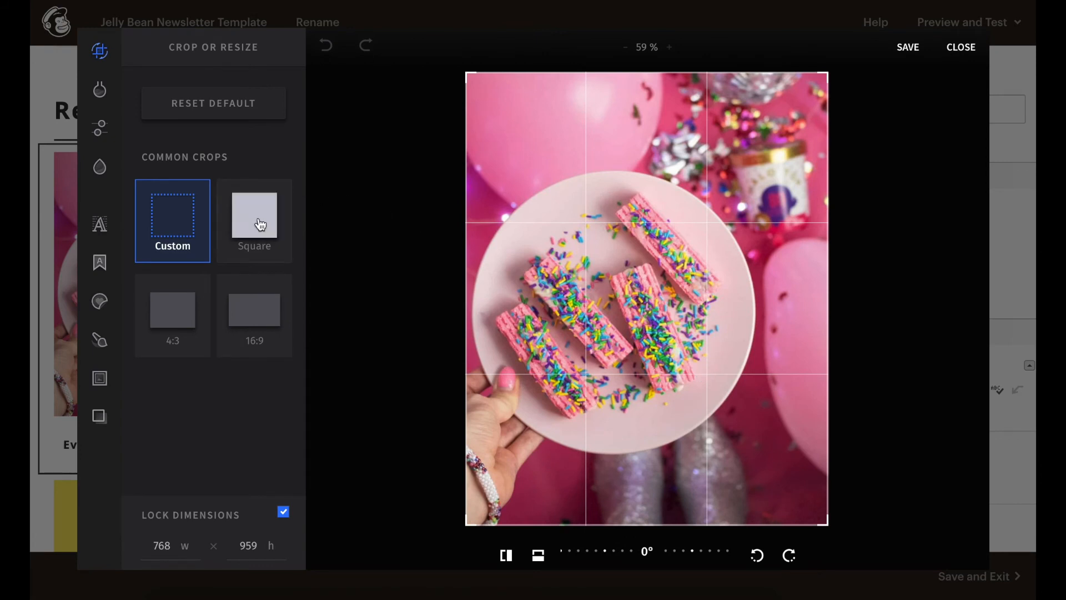
{"action": "left_click", "coordinate": [258, 219]}
{"action": "mouse_move", "coordinate": [725, 229]}
{"action": "left_mouse_down"}
{"action": "mouse_move", "coordinate": [723, 254]}
{"action": "mouse_move", "coordinate": [721, 245]}
{"action": "left_mouse_up"}
{"action": "left_click", "coordinate": [911, 49]}
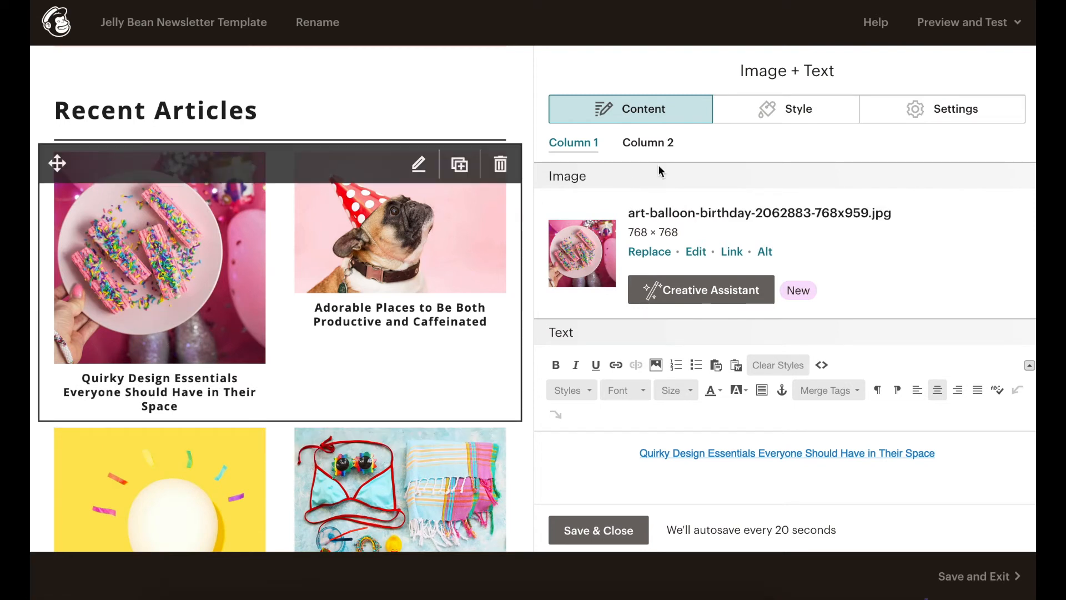
- Crop the second-column pug photo to an 853 × 853 square framed around the dog and its hat, and save it
{"action": "left_click", "coordinate": [648, 143]}
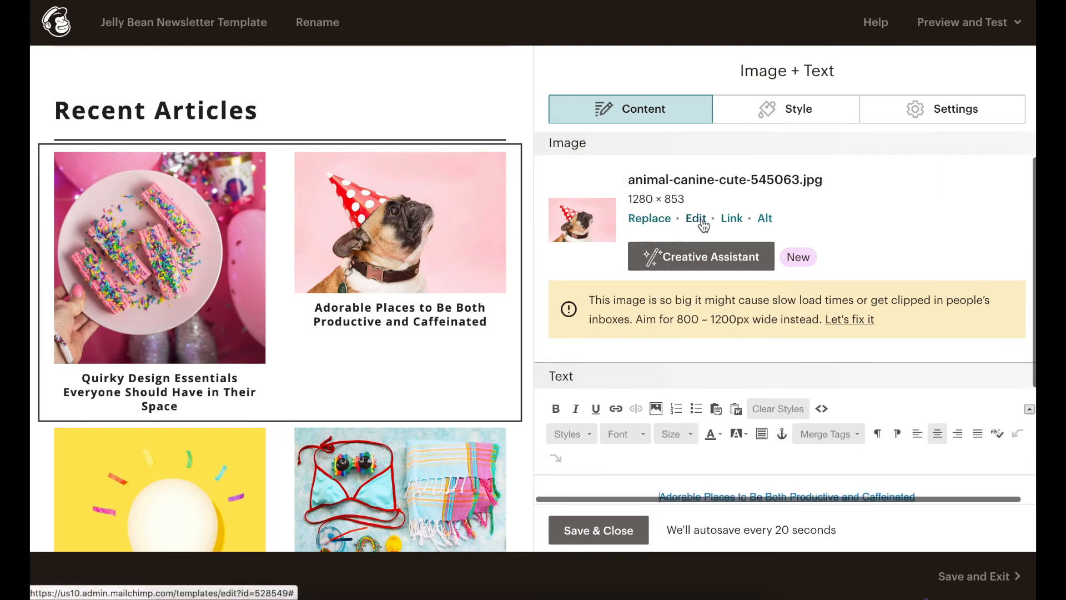
{"action": "left_click", "coordinate": [696, 219]}
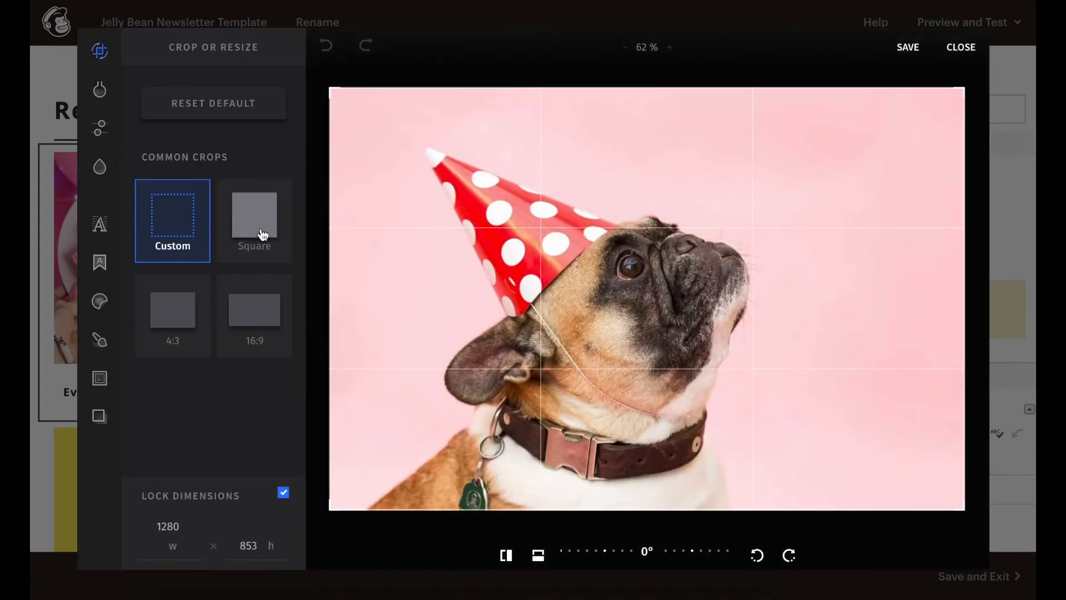
{"action": "left_click", "coordinate": [263, 235]}
{"action": "left_click_drag", "start_coordinate": [656, 248], "coordinate": [602, 252]}
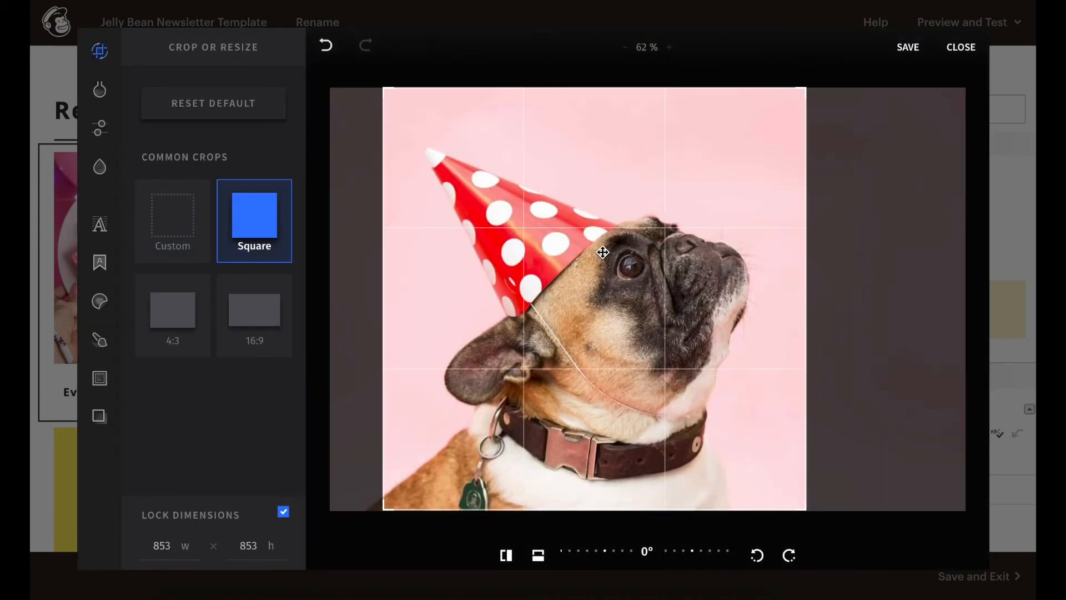
{"action": "left_click", "coordinate": [917, 52]}
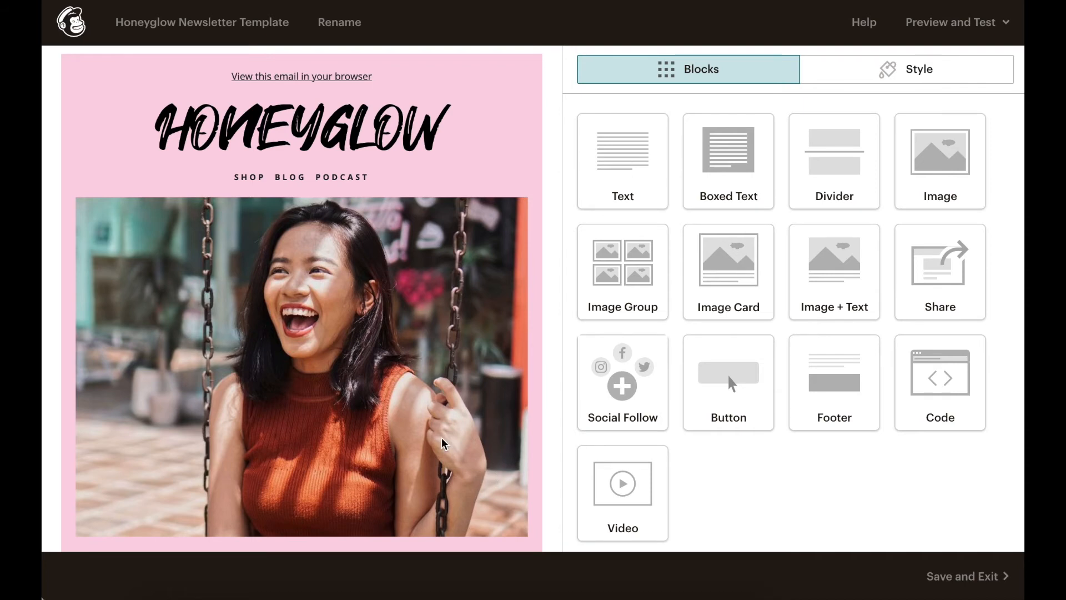
- Replace the HONEYGLOW logo at the top of the Honeyglow newsletter with the BIRTHDAY CAKE logo bc-logo.png
{"action": "scroll", "coordinate": [442, 444], "scroll_direction": "down", "scroll_amount": 5}
{"action": "scroll", "coordinate": [442, 444], "scroll_direction": "up", "scroll_amount": 5}
{"action": "mouse_move", "coordinate": [352, 144]}
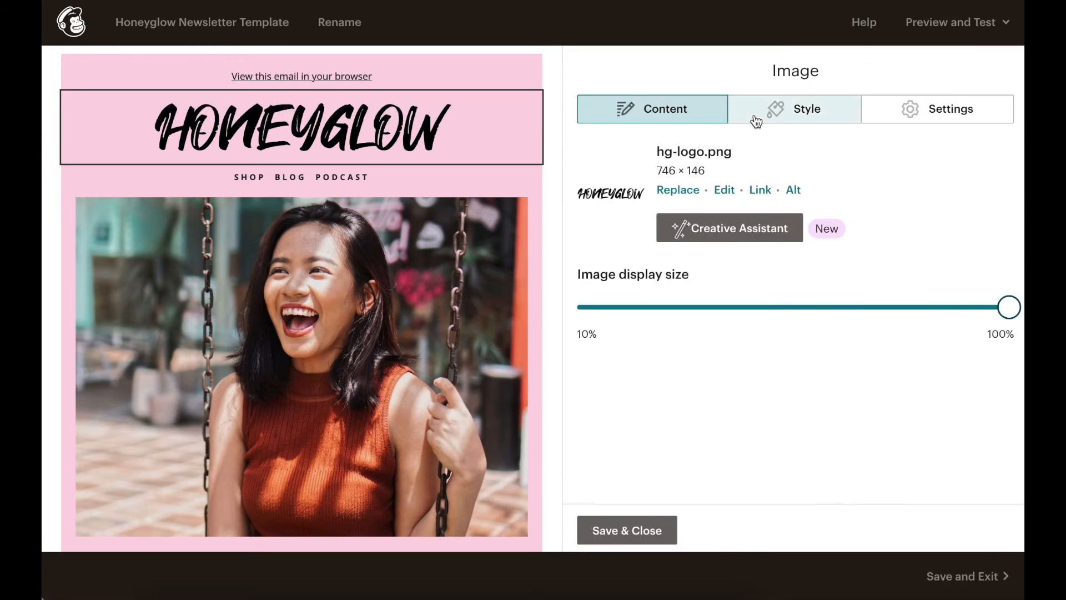
{"action": "left_click", "coordinate": [679, 191]}
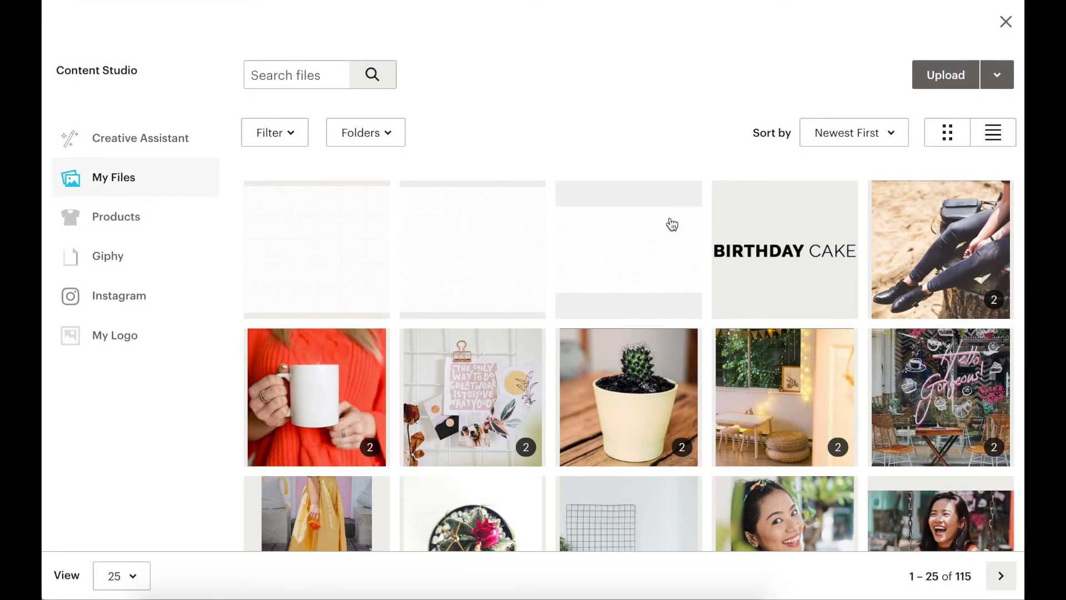
{"action": "left_click", "coordinate": [783, 300]}
{"action": "scroll", "coordinate": [785, 300], "scroll_direction": "down", "scroll_amount": 1}
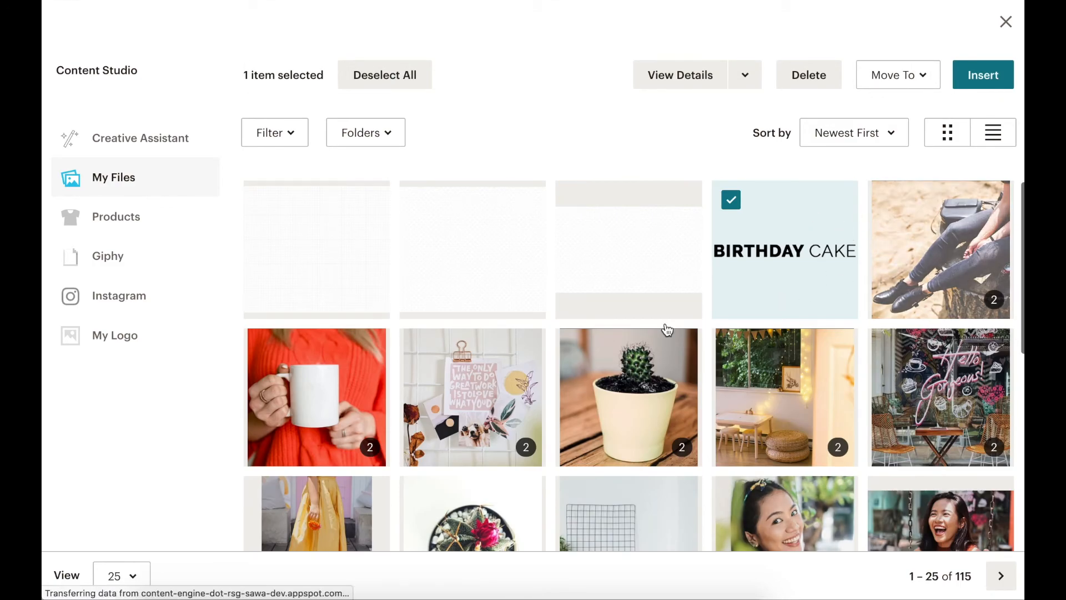
{"action": "left_click", "coordinate": [983, 79]}
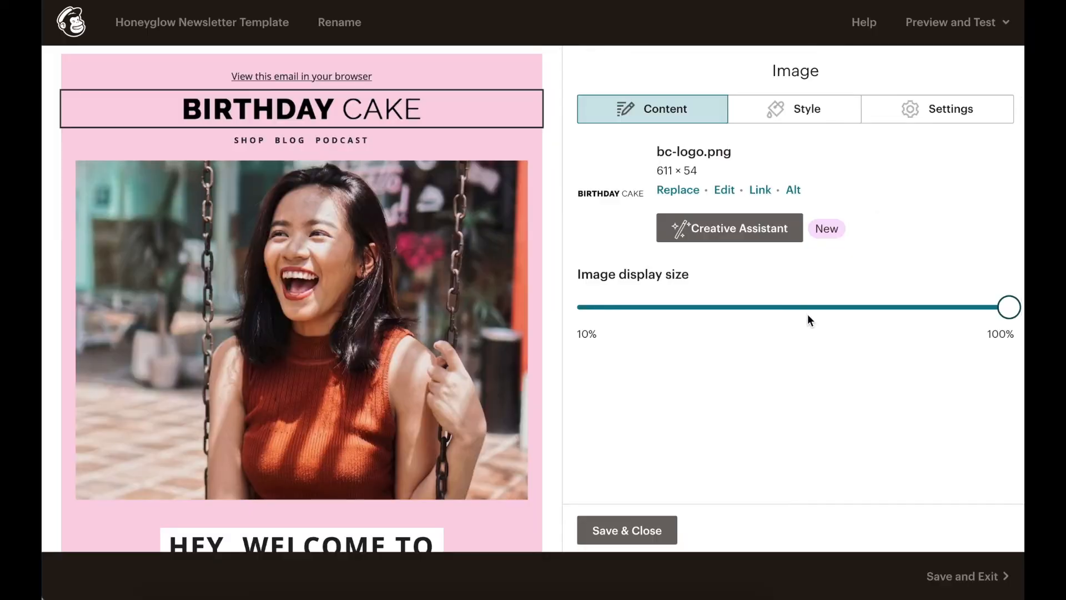
- Try a smaller display size for the new logo, return it to 100%, and save the image block
{"action": "left_click_drag", "start_coordinate": [1005, 315], "coordinate": [910, 312]}
{"action": "left_click_drag", "start_coordinate": [665, 336], "coordinate": [1016, 311]}
{"action": "left_click", "coordinate": [590, 536]}
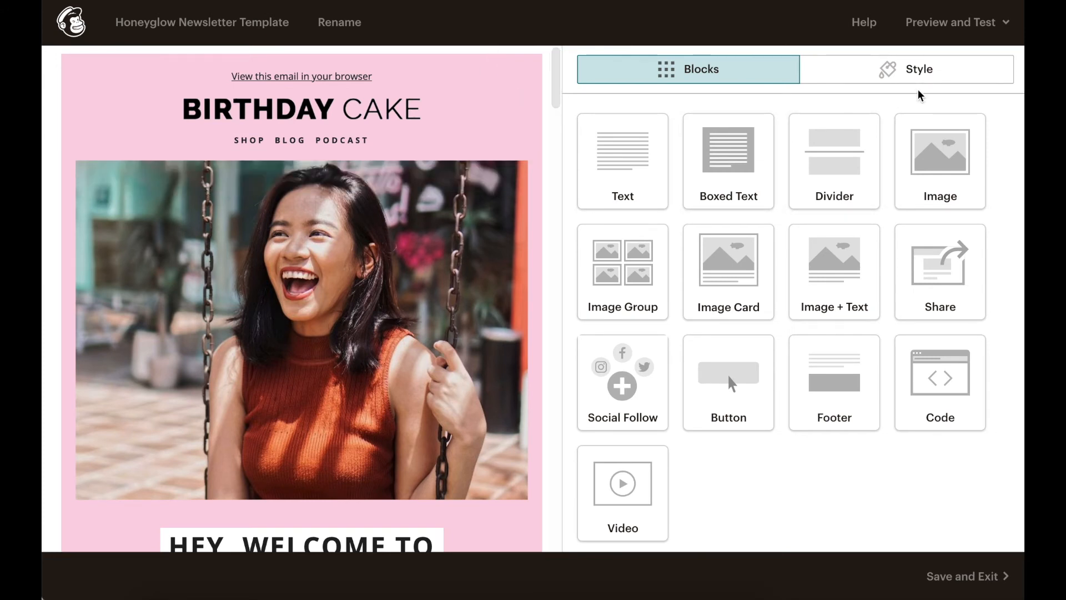
- Set the preheader section's background color to the bright pink #eb6198
{"action": "left_click", "coordinate": [915, 69]}
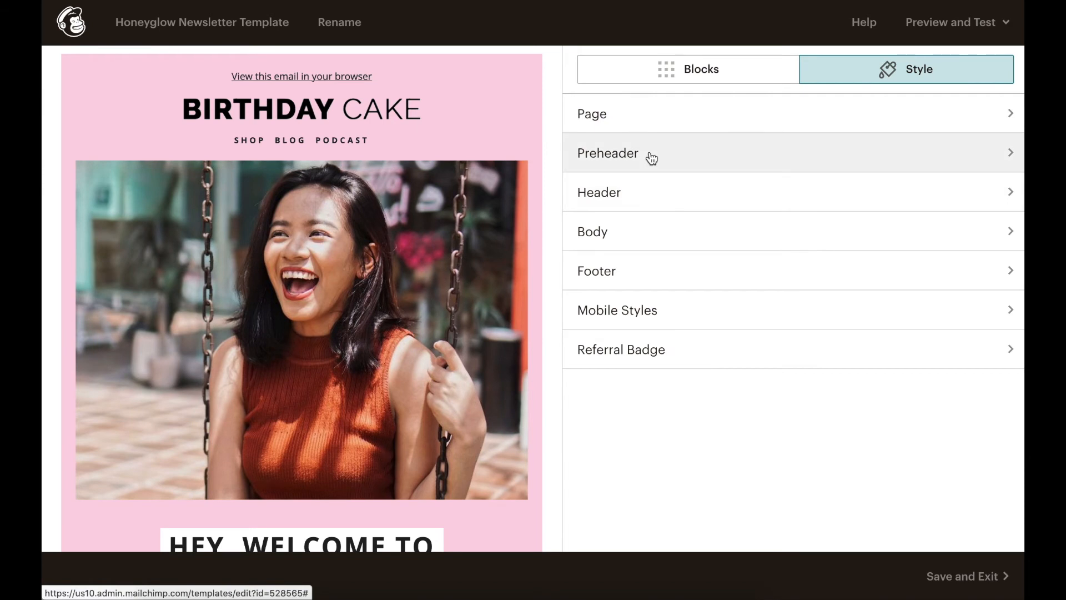
{"action": "left_click", "coordinate": [726, 150]}
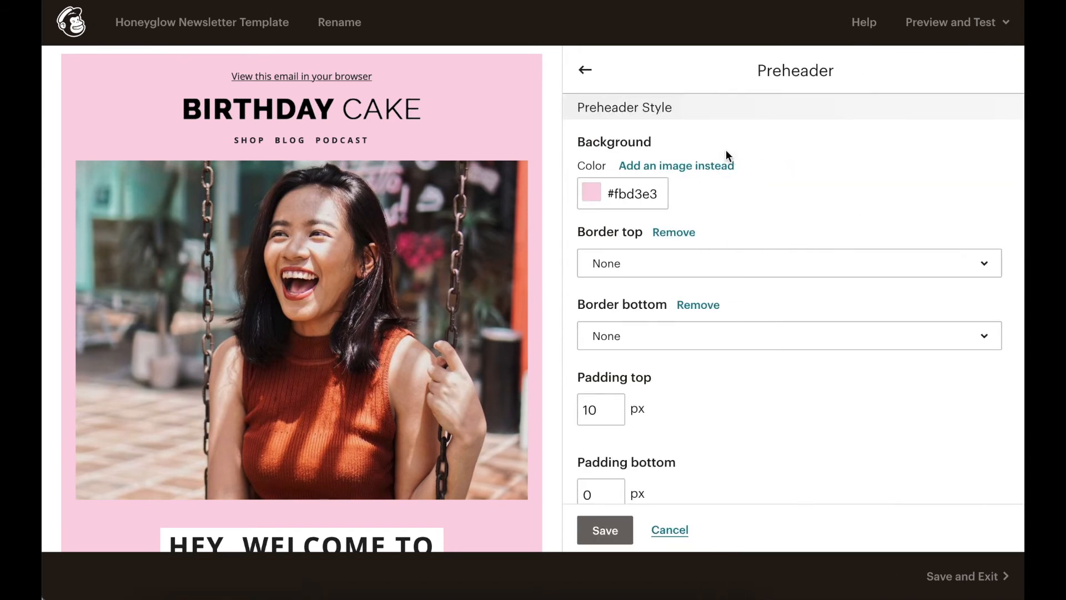
{"action": "left_click", "coordinate": [591, 195]}
{"action": "left_click", "coordinate": [678, 205]}
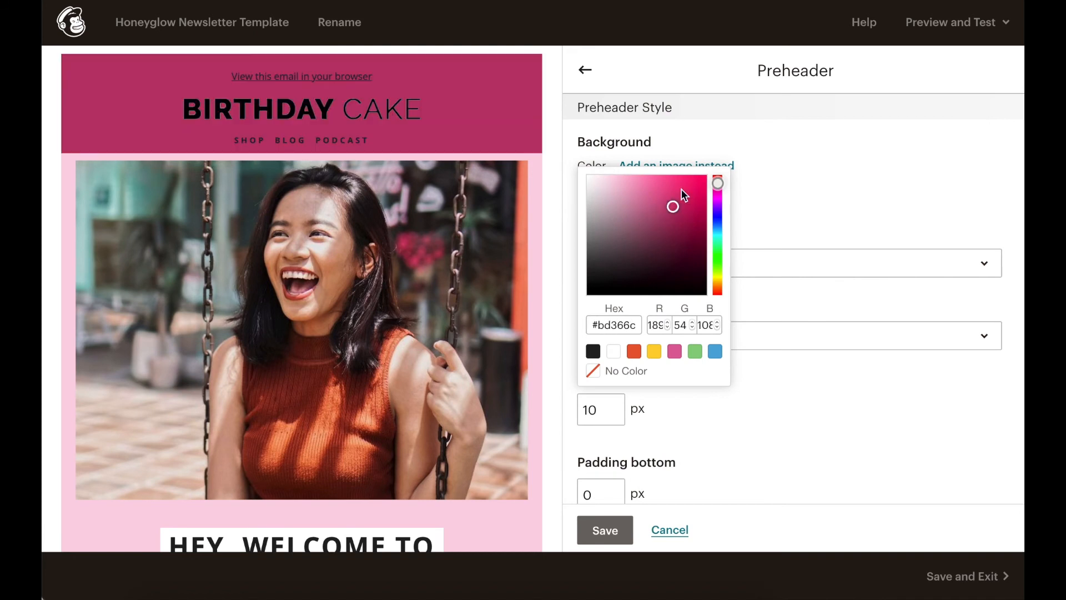
{"action": "left_click", "coordinate": [657, 185]}
{"action": "left_click", "coordinate": [848, 193]}
{"action": "left_click", "coordinate": [587, 71]}
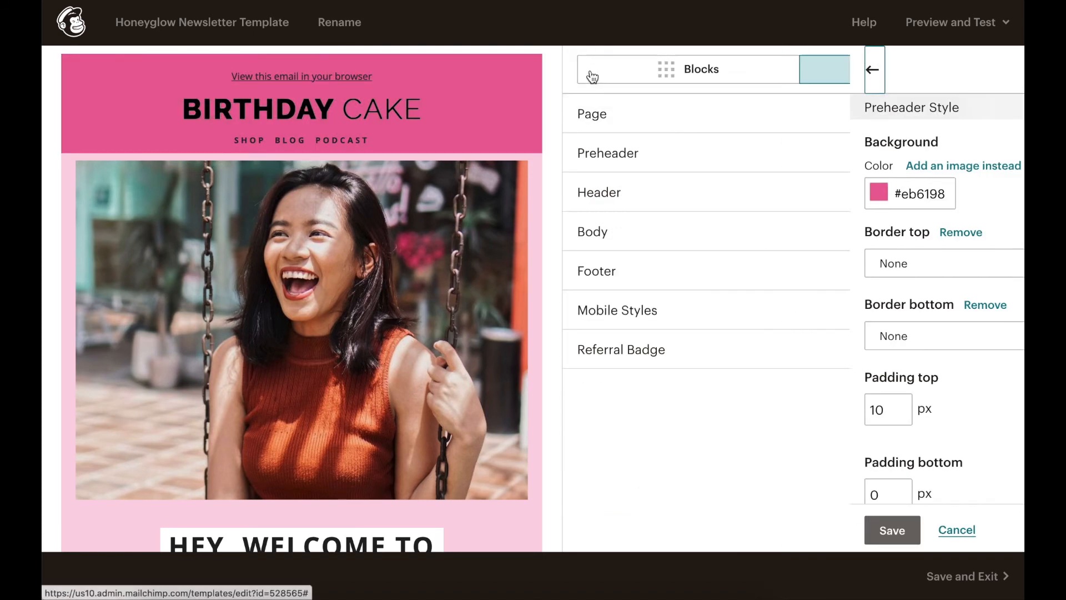
- Set the header section's background color to the bright pink #f14a8d
{"action": "scroll", "coordinate": [505, 387], "scroll_direction": "down", "scroll_amount": 1}
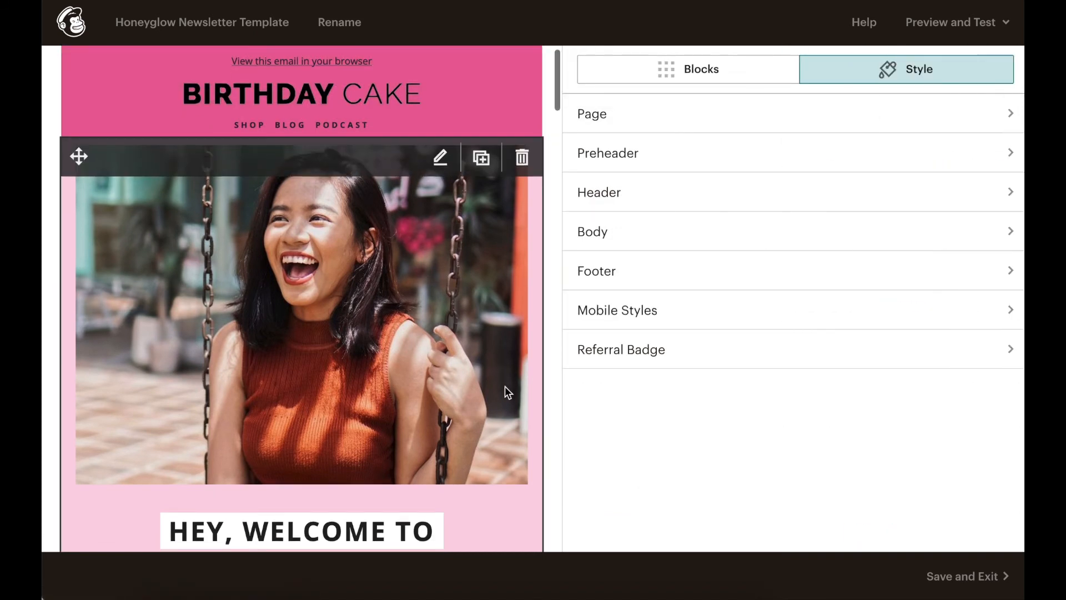
{"action": "left_click", "coordinate": [604, 197]}
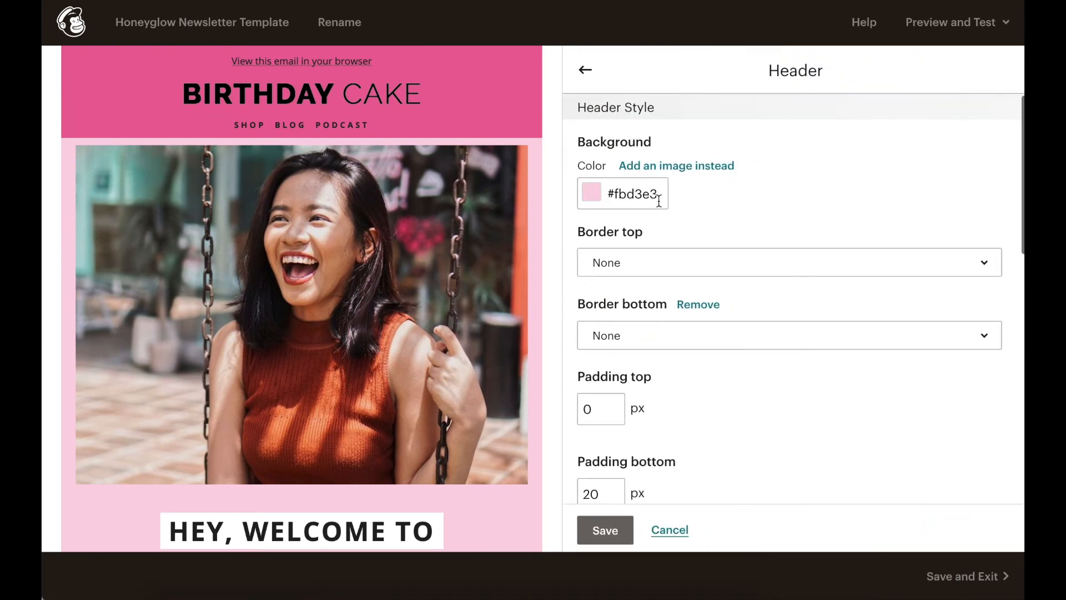
{"action": "left_click", "coordinate": [592, 189]}
{"action": "left_click_drag", "start_coordinate": [652, 216], "coordinate": [705, 160]}
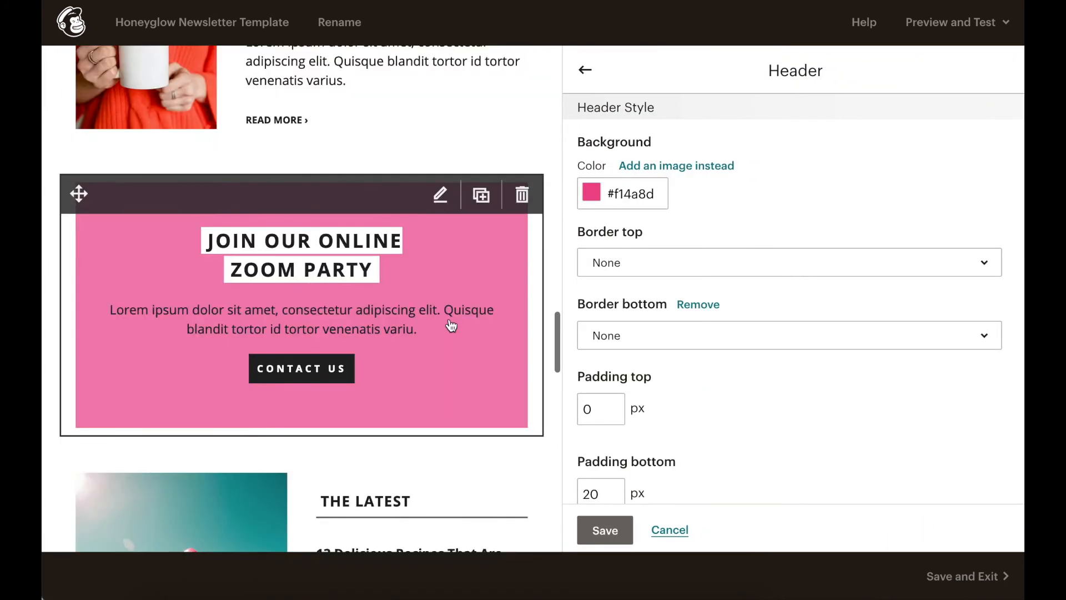
- Open the JOIN OUR ONLINE ZOOM PARTY boxed text block for editing and place the text cursor at the end of CONTACT US
{"action": "scroll", "coordinate": [449, 326], "scroll_direction": "down", "scroll_amount": 3}
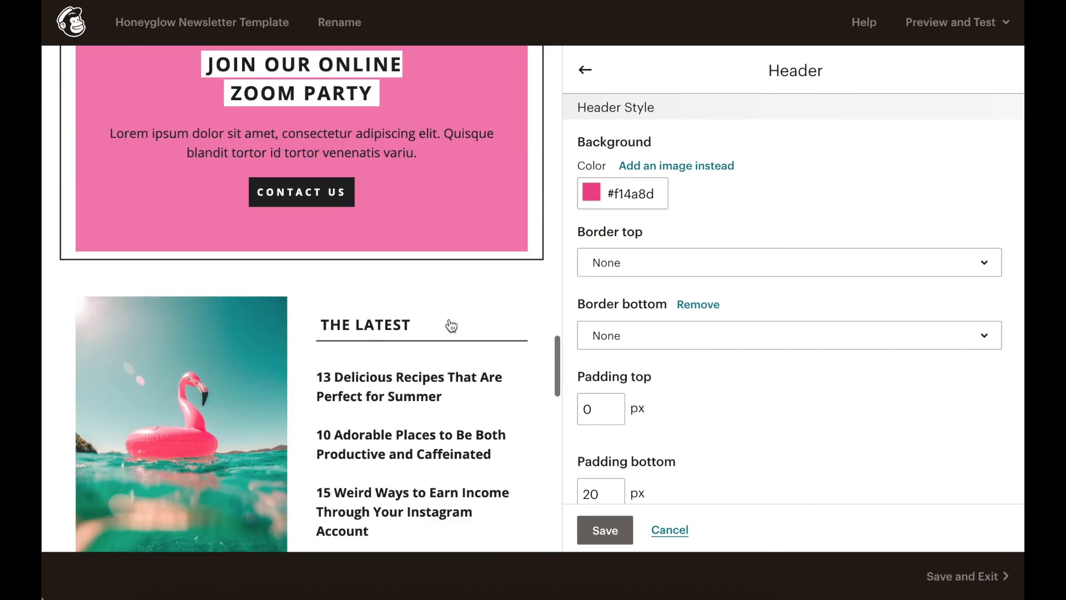
{"action": "scroll", "coordinate": [450, 325], "scroll_direction": "up", "scroll_amount": 2}
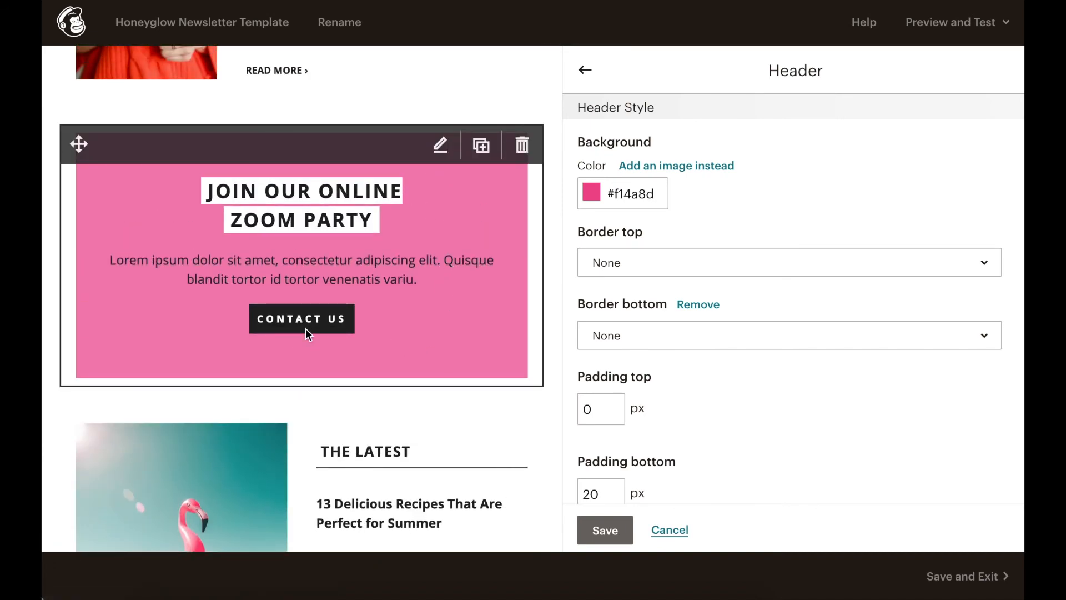
{"action": "scroll", "coordinate": [305, 330], "scroll_direction": "down", "scroll_amount": 15}
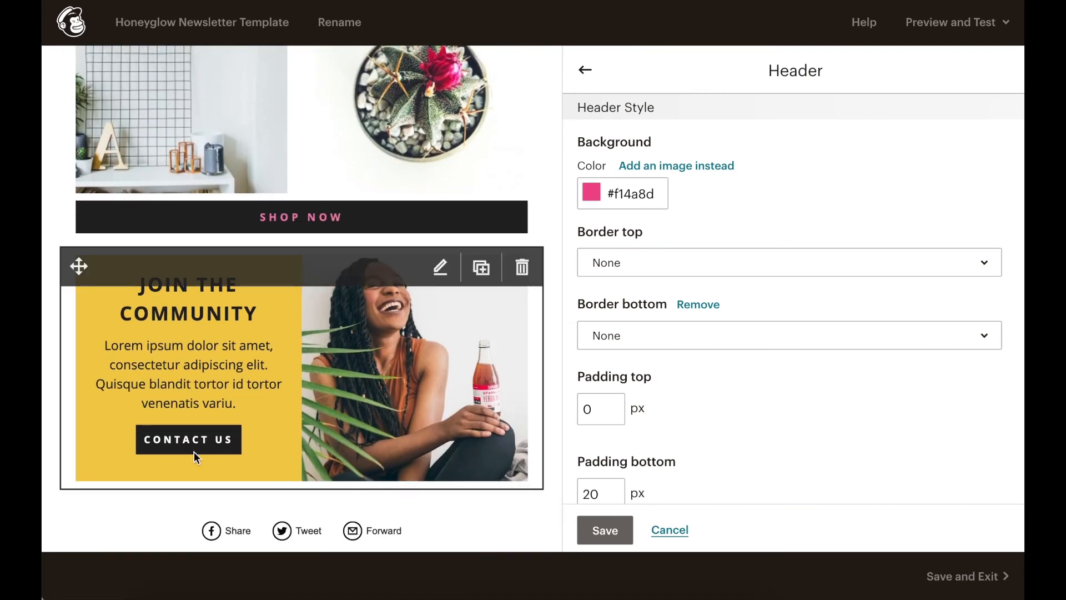
{"action": "scroll", "coordinate": [202, 444], "scroll_direction": "up", "scroll_amount": 15}
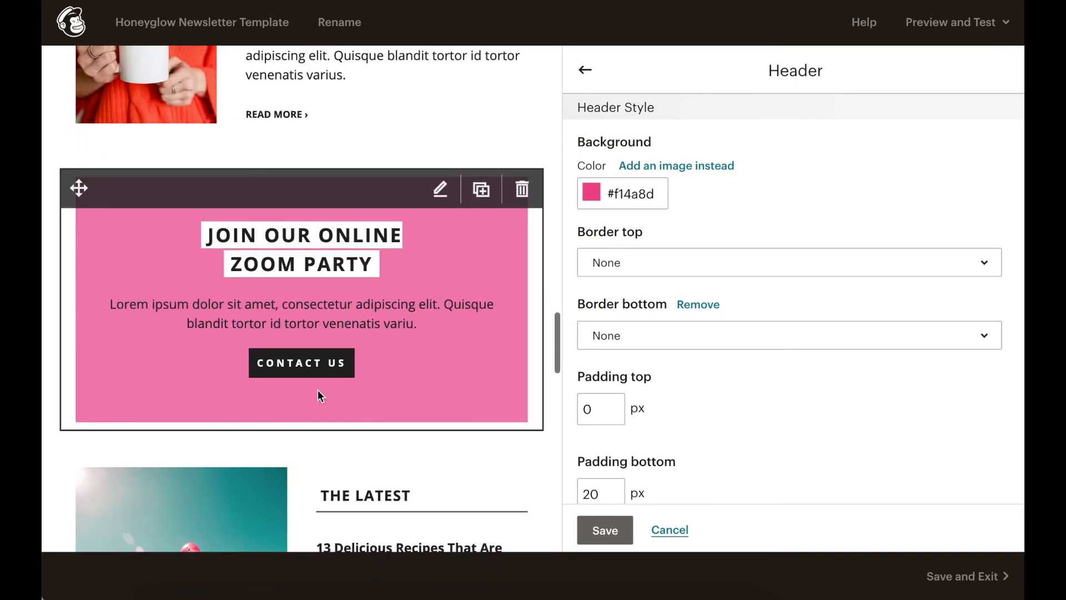
{"action": "left_click", "coordinate": [377, 364]}
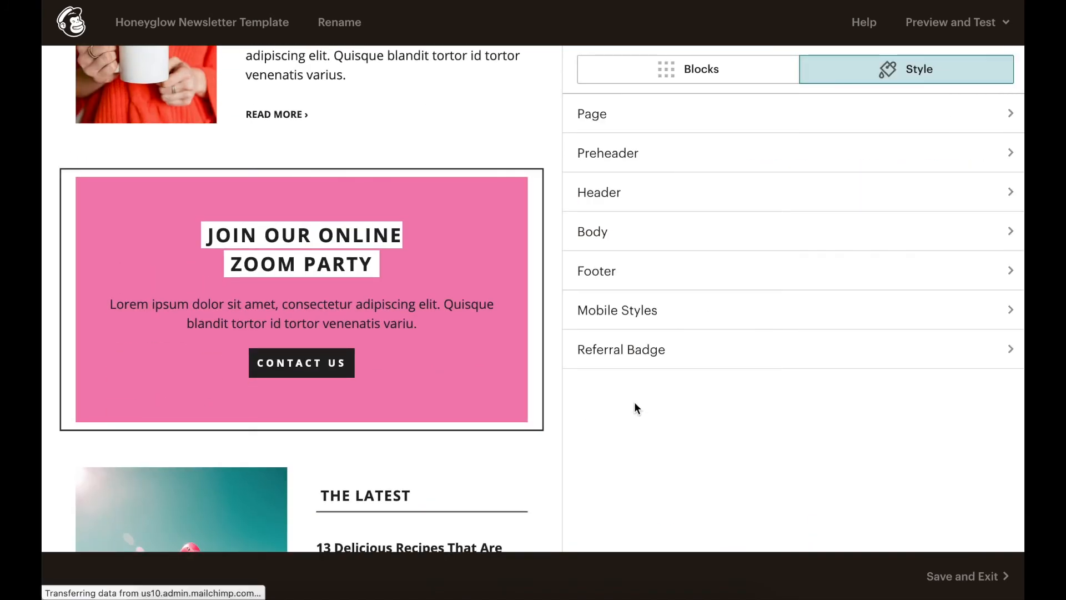
{"action": "left_click", "coordinate": [876, 383]}
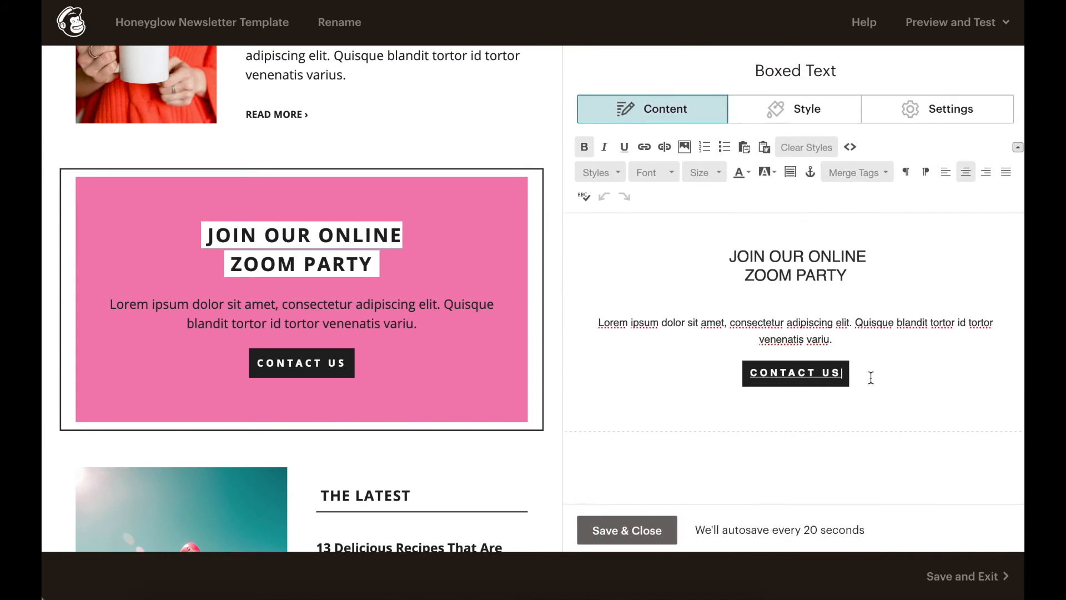
- Try replacing the whole selected CONTACT US button label with DOWNLOAD NOW, and undo the replacement
{"action": "left_click_drag", "start_coordinate": [862, 370], "coordinate": [767, 373]}
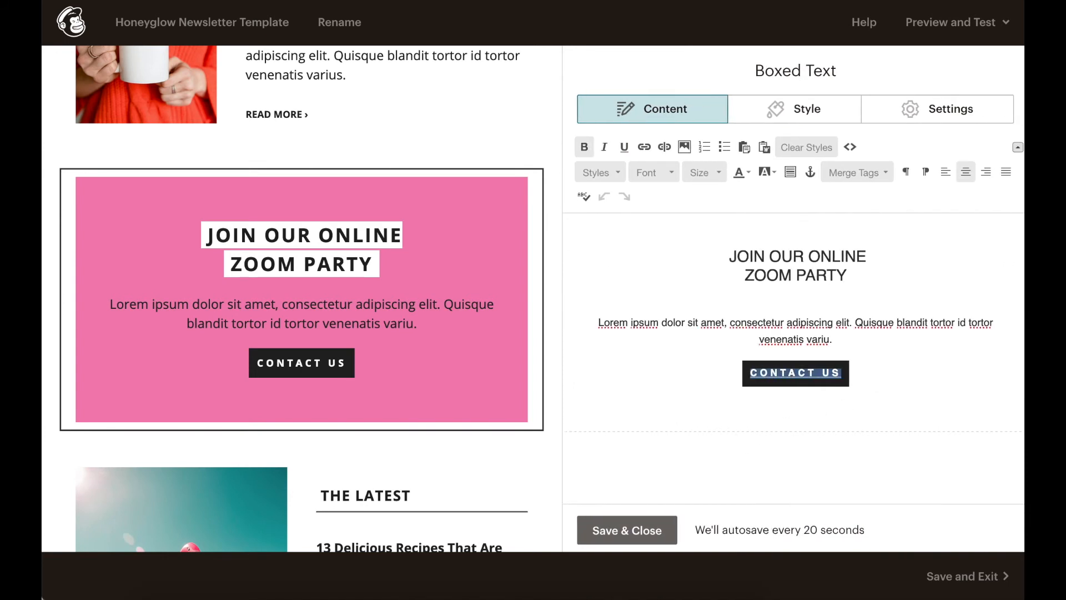
{"action": "key", "text": "BackSpace"}
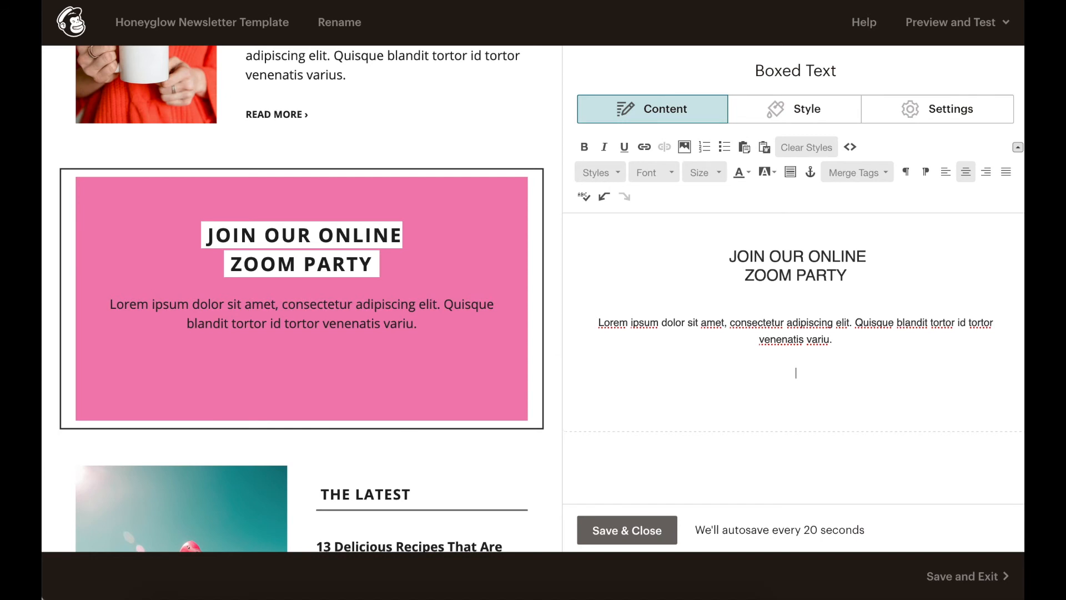
{"action": "type", "text": "DOWNLOAD"}
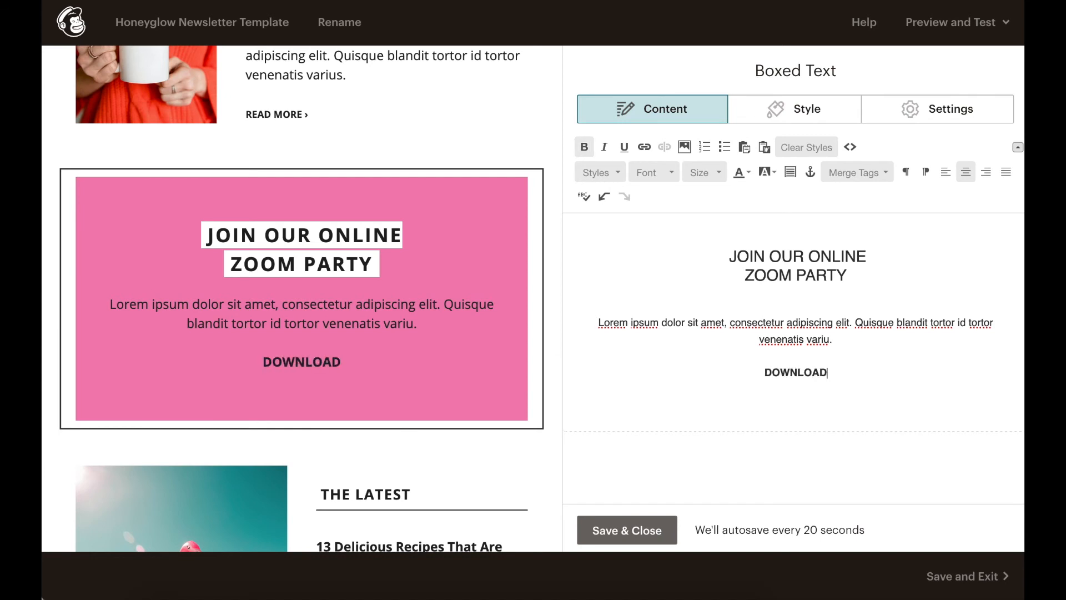
{"action": "type", "text": " NOW"}
{"action": "key", "text": "ctrl+z"}
{"action": "key", "text": "ctrl+z"}
{"action": "key", "text": "ctrl+z"}
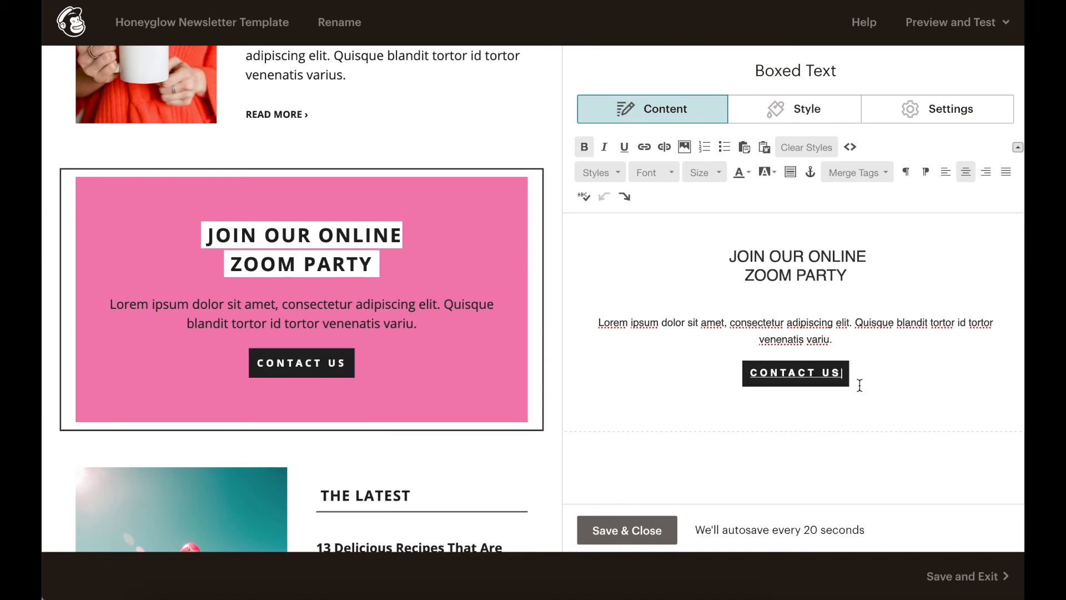
- Erase the CONTACT US letters one by one inside the black button and enter DOWNLOAD NOW, keeping the button styling
{"action": "key", "text": "BackSpace"}
{"action": "key", "text": "BackSpace"}
{"action": "key", "text": "BackSpace"}
{"action": "key", "text": "BackSpace"}
{"action": "key", "text": "BackSpace"}
{"action": "key", "text": "BackSpace"}
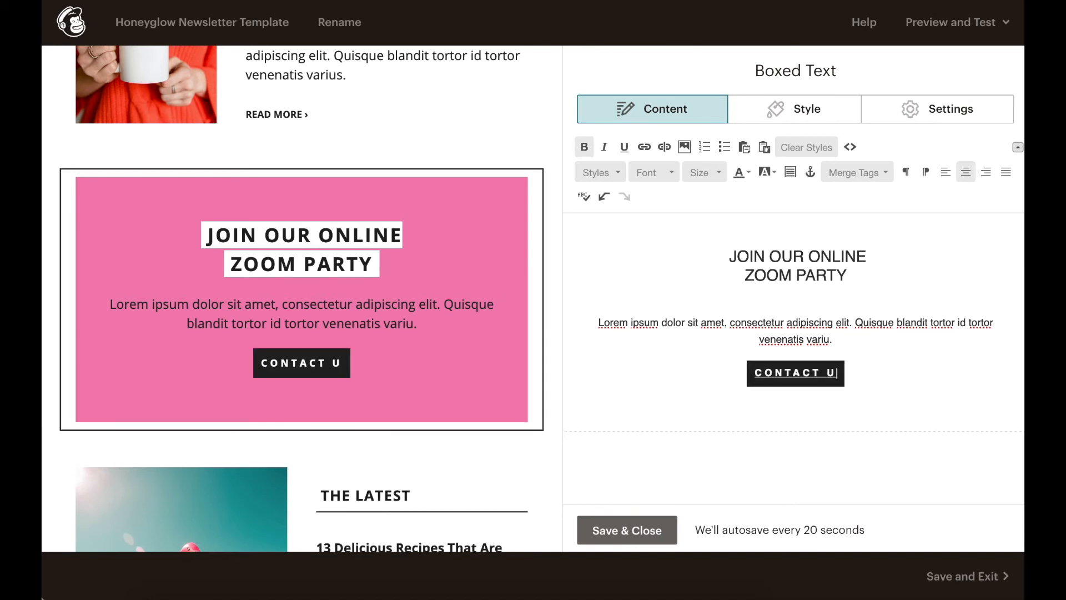
{"action": "key", "text": "BackSpace"}
{"action": "key", "text": "BackSpace"}
{"action": "key", "text": "BackSpace"}
{"action": "key", "text": "BackSpace"}
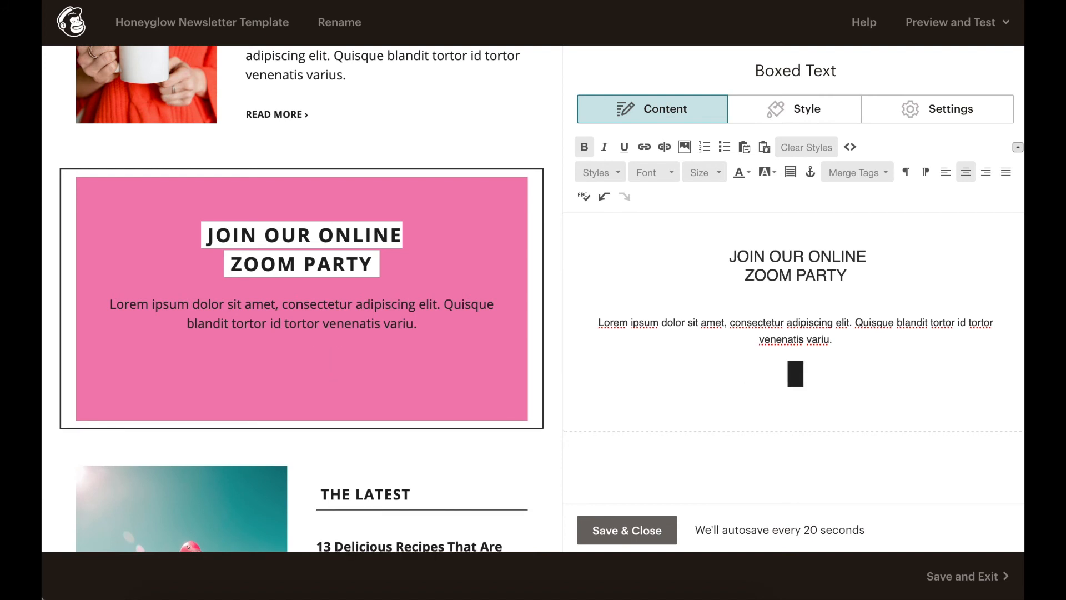
{"action": "type", "text": "DOW"}
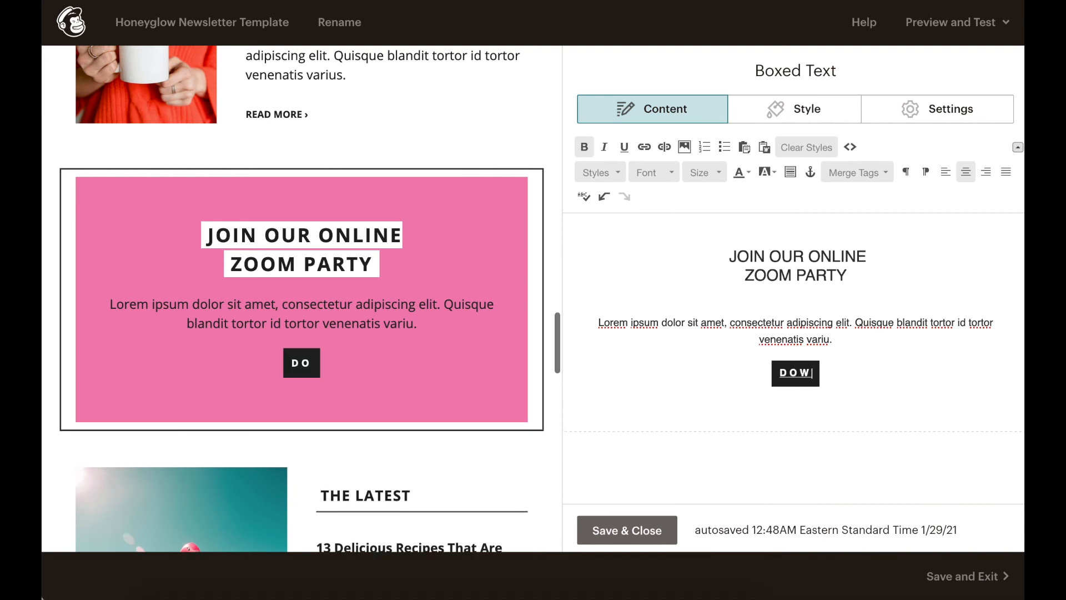
{"action": "type", "text": "NLOAD NOW"}
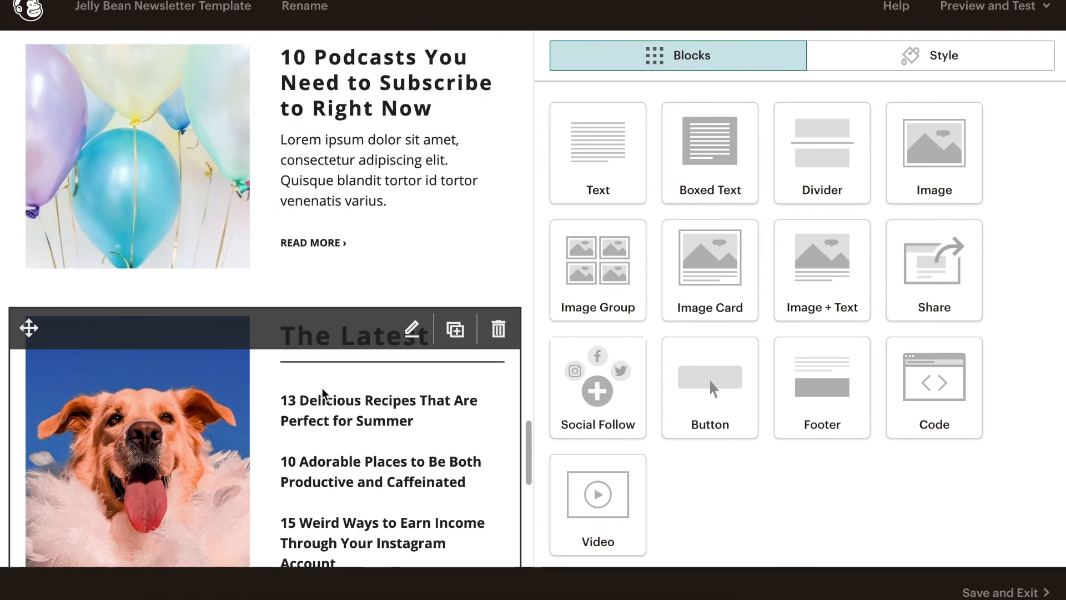
- Look through the Jelly Bean newsletter from its header down to the Recent Articles and Shop the Site sections
{"action": "scroll", "coordinate": [322, 394], "scroll_direction": "up", "scroll_amount": 10}
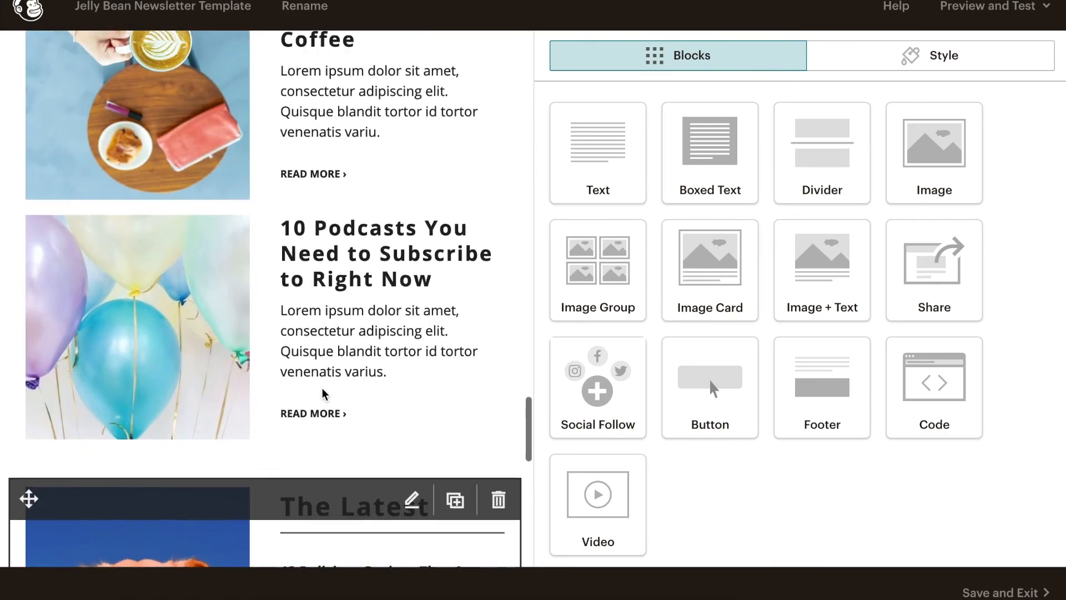
{"action": "scroll", "coordinate": [323, 394], "scroll_direction": "up", "scroll_amount": 20}
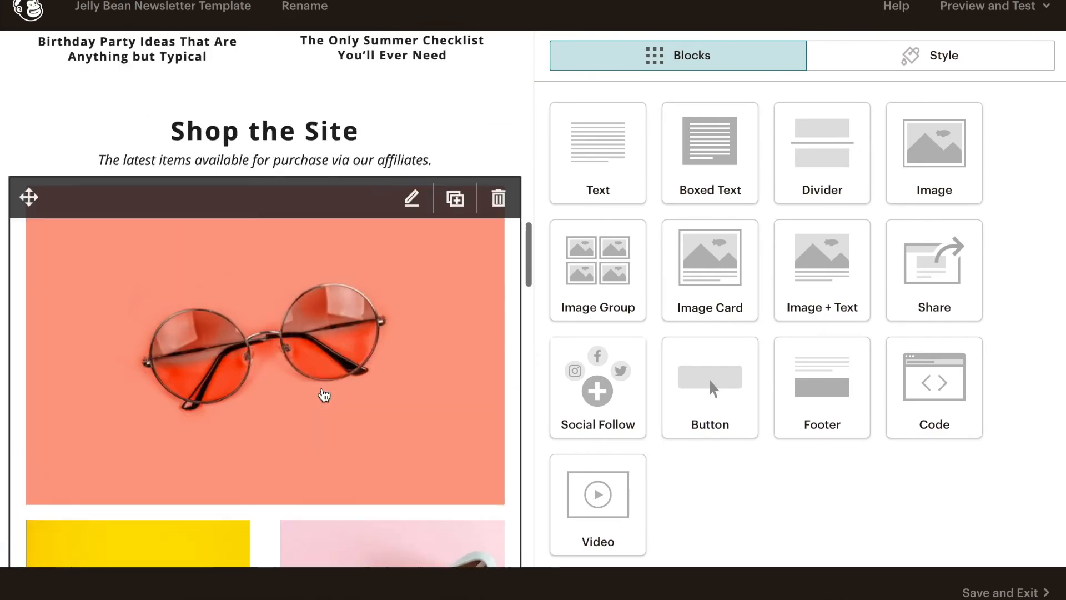
{"action": "scroll", "coordinate": [324, 395], "scroll_direction": "up", "scroll_amount": 5}
{"action": "scroll", "coordinate": [324, 395], "scroll_direction": "up", "scroll_amount": 8}
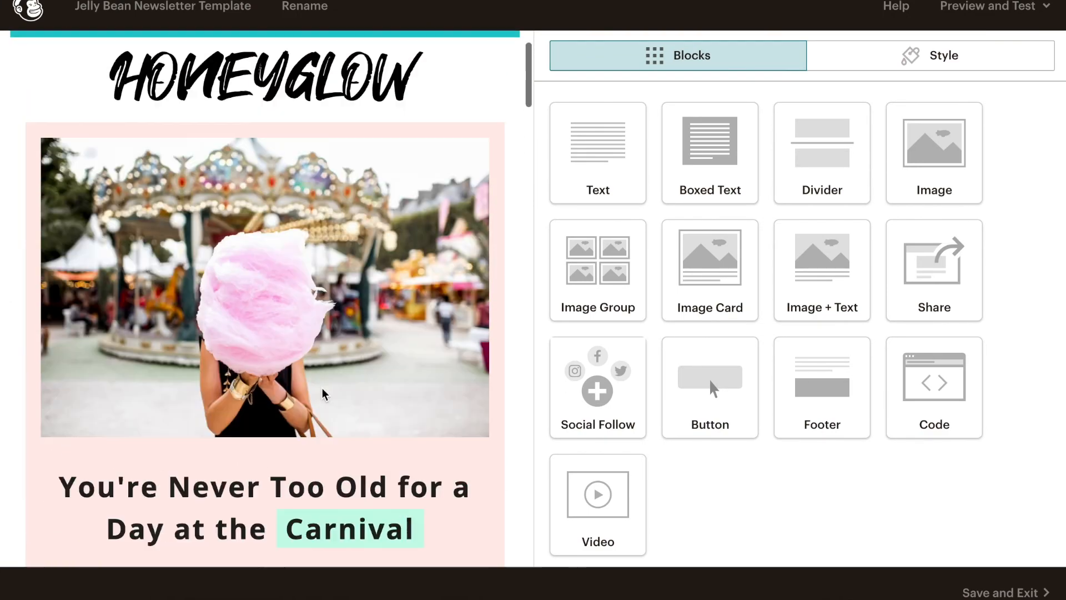
{"action": "scroll", "coordinate": [324, 395], "scroll_direction": "down", "scroll_amount": 7}
{"action": "scroll", "coordinate": [323, 395], "scroll_direction": "down", "scroll_amount": 9}
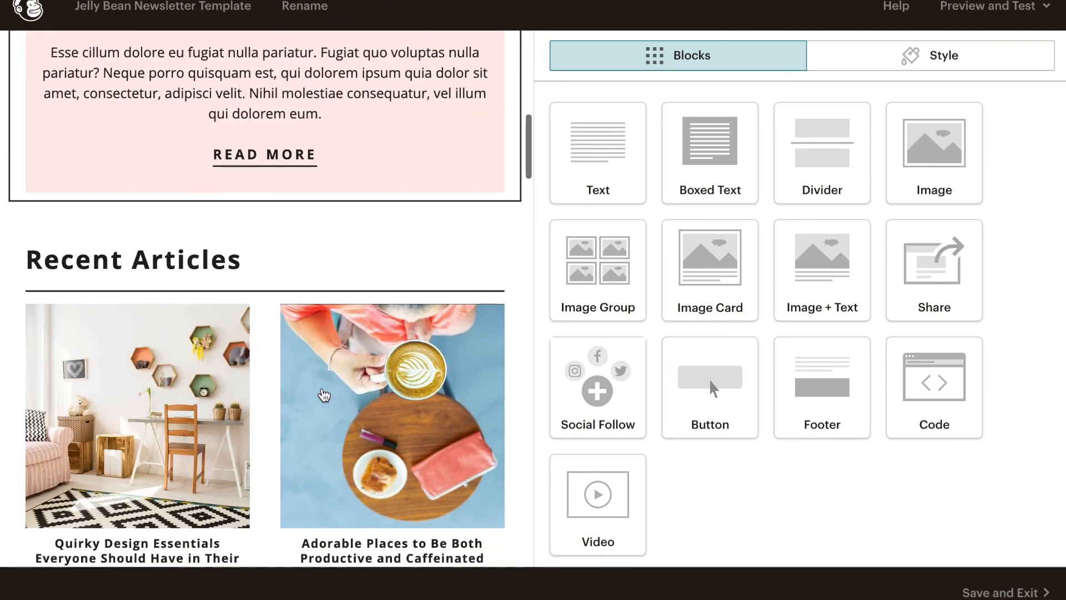
{"action": "scroll", "coordinate": [324, 395], "scroll_direction": "down", "scroll_amount": 4}
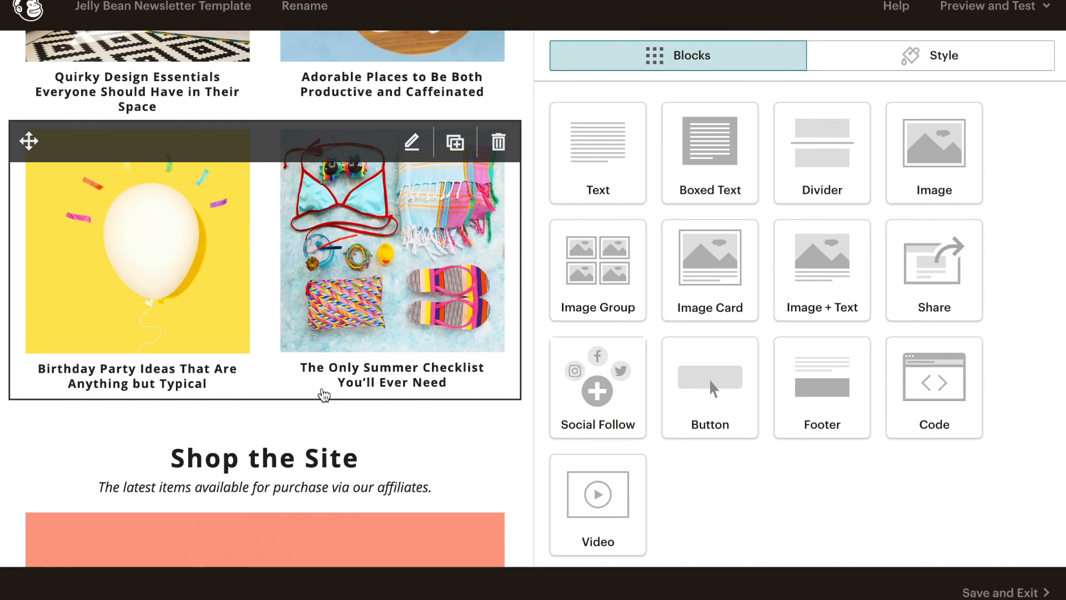
{"action": "scroll", "coordinate": [324, 396], "scroll_direction": "up", "scroll_amount": 3}
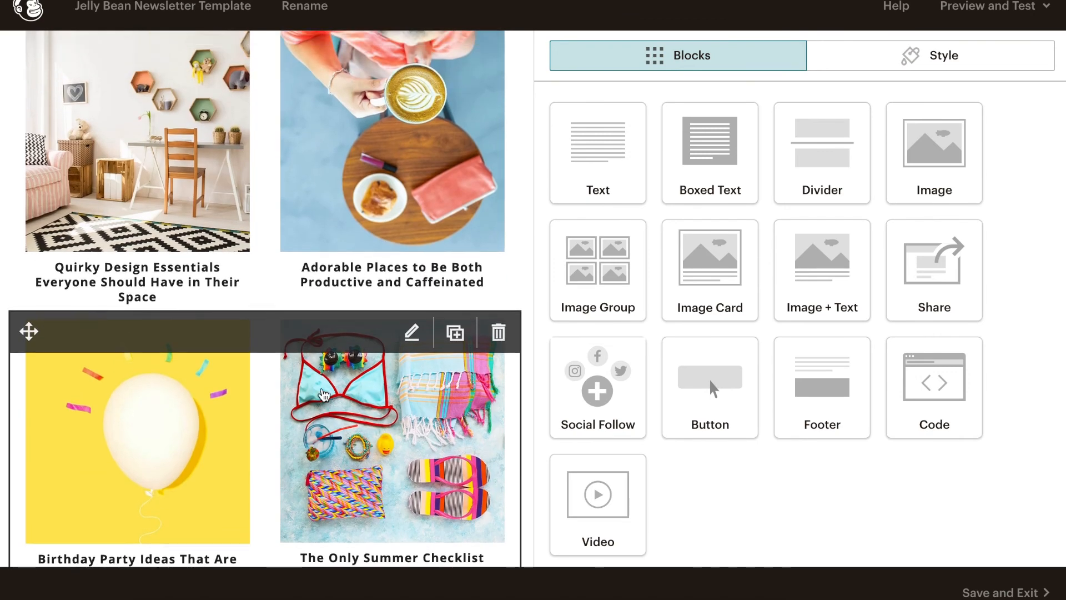
{"action": "scroll", "coordinate": [324, 395], "scroll_direction": "up", "scroll_amount": 2}
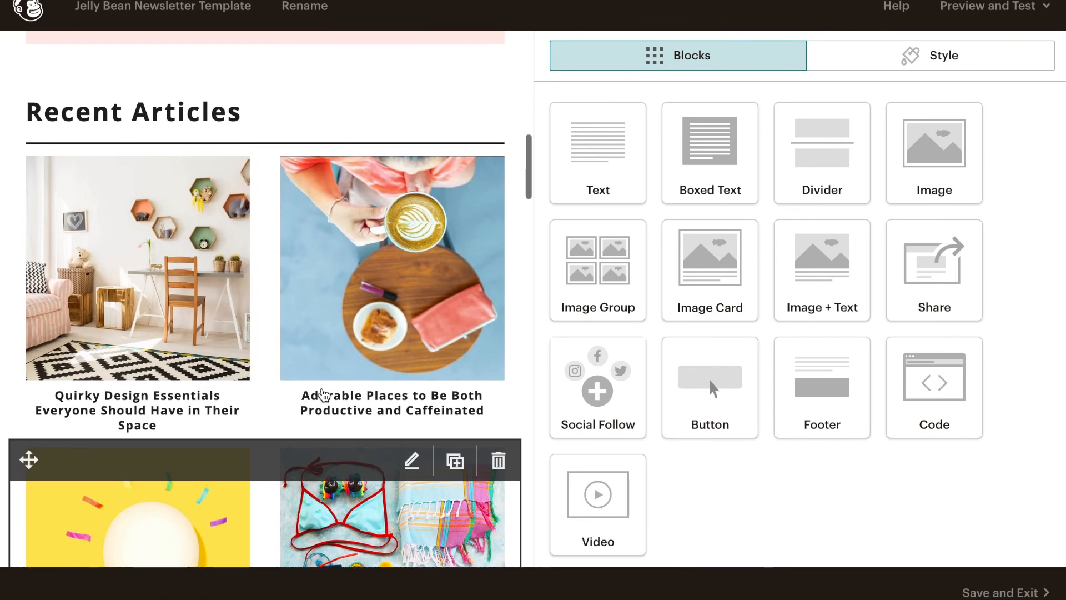
{"action": "left_click", "coordinate": [126, 268]}
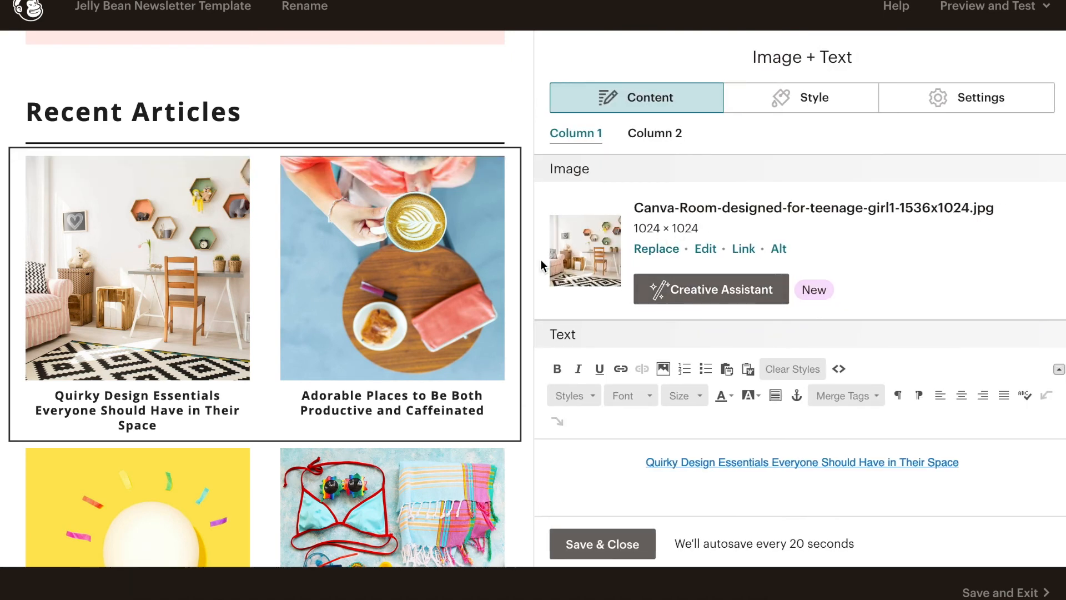
{"action": "left_click", "coordinate": [657, 249]}
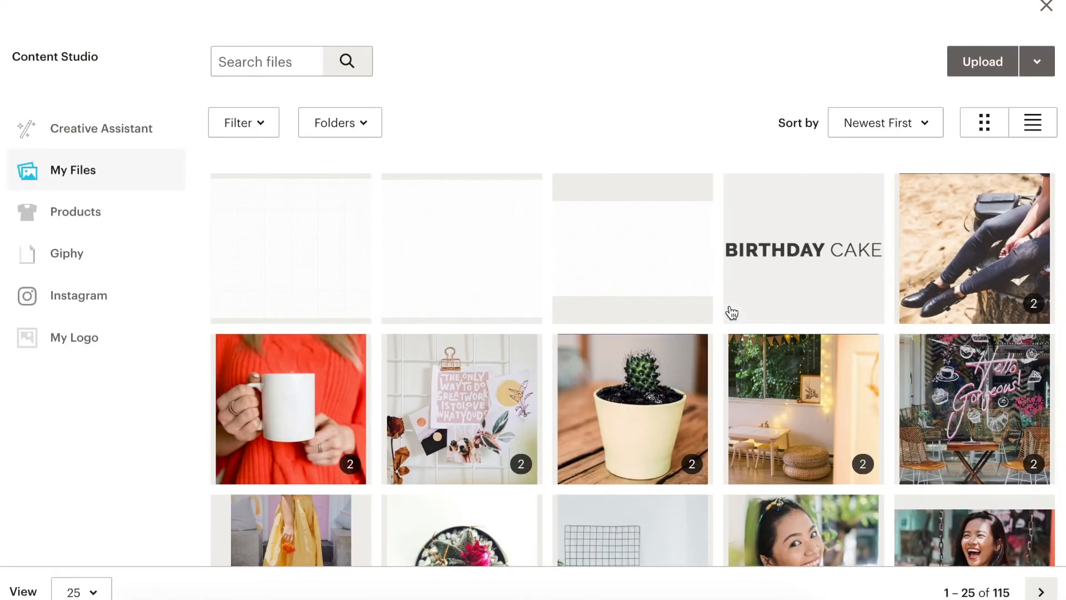
{"action": "scroll", "coordinate": [675, 432], "scroll_direction": "down", "scroll_amount": 5}
{"action": "scroll", "coordinate": [675, 433], "scroll_direction": "down", "scroll_amount": 3}
{"action": "left_click", "coordinate": [818, 307]}
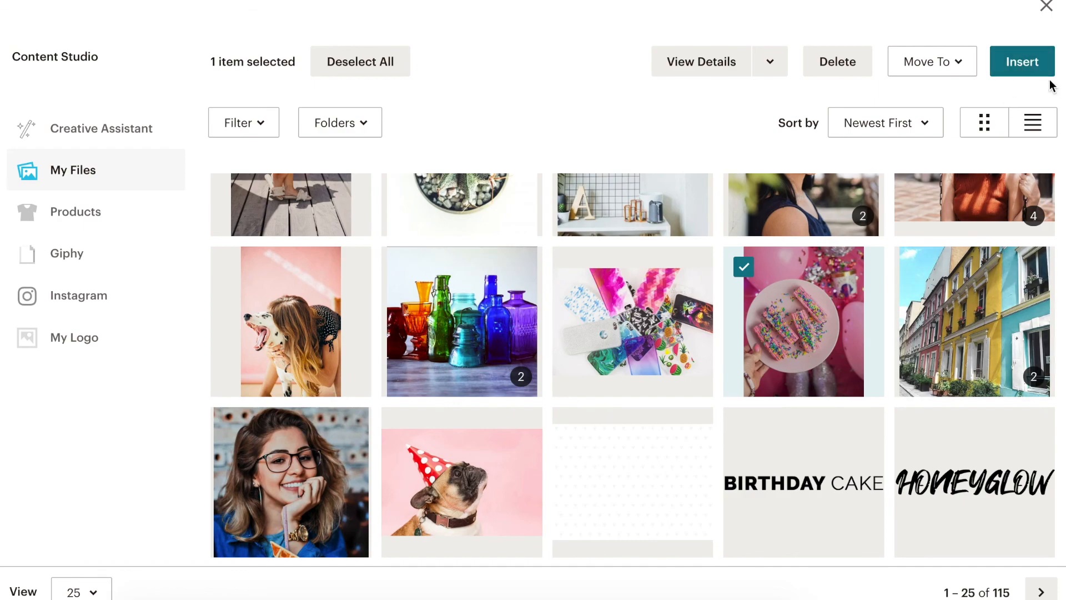
{"action": "left_click", "coordinate": [1028, 67]}
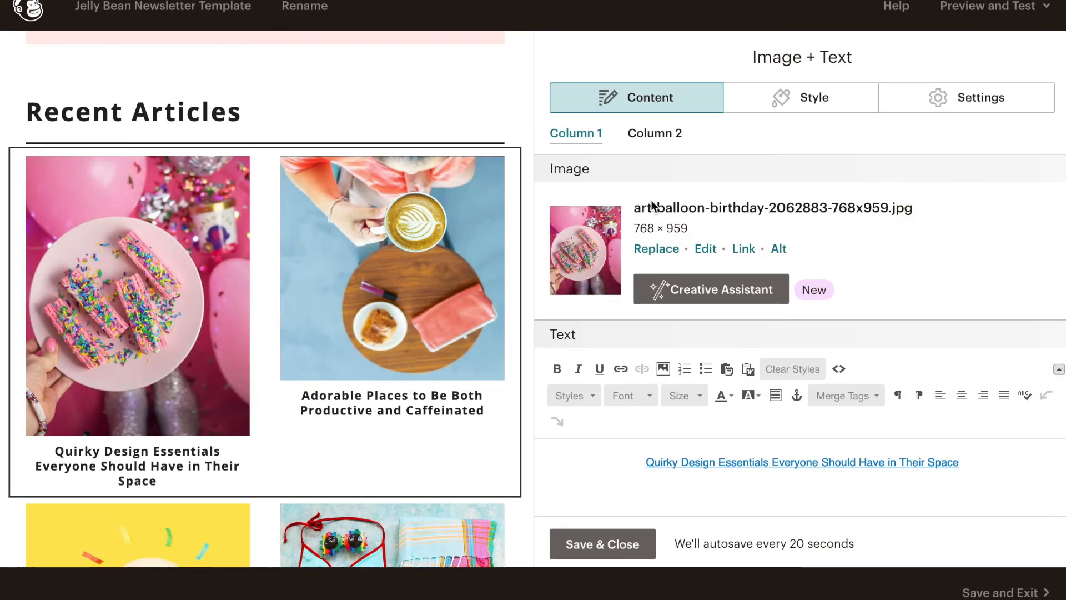
- Examine how the new cake photo lines up with the coffee photo beside it and the article row below
{"action": "scroll", "coordinate": [408, 332], "scroll_direction": "down", "scroll_amount": 5}
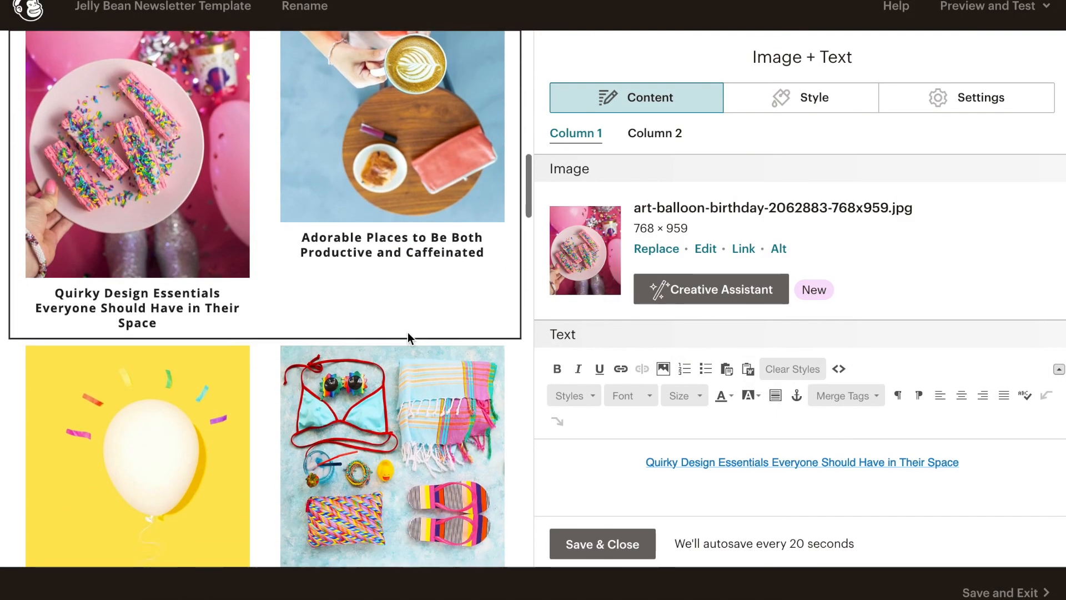
{"action": "scroll", "coordinate": [202, 372], "scroll_direction": "up", "scroll_amount": 3}
{"action": "scroll", "coordinate": [280, 271], "scroll_direction": "up", "scroll_amount": 2}
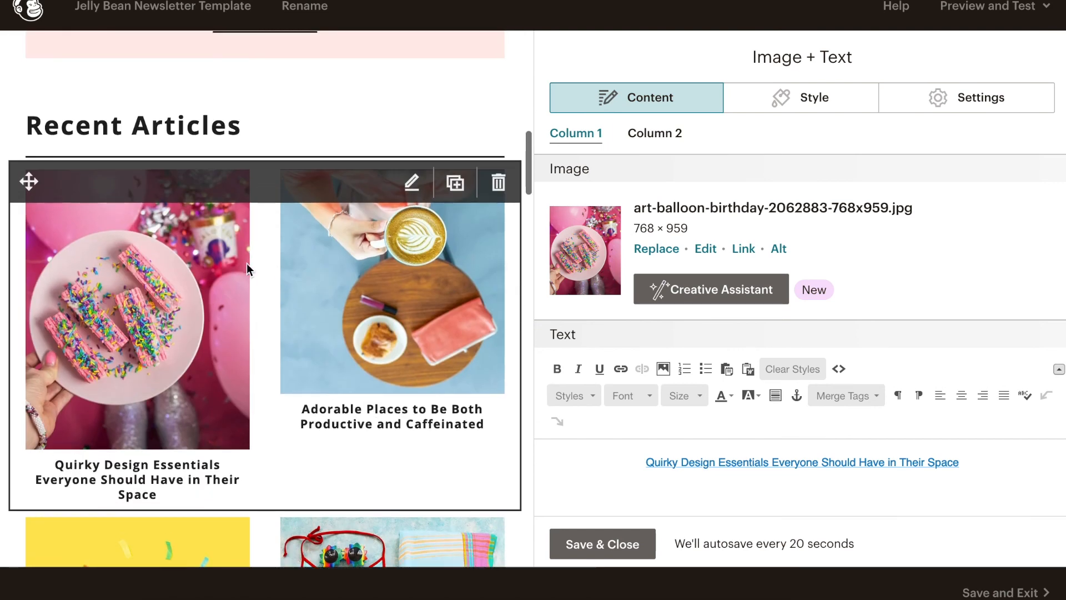
{"action": "scroll", "coordinate": [339, 334], "scroll_direction": "down", "scroll_amount": 3}
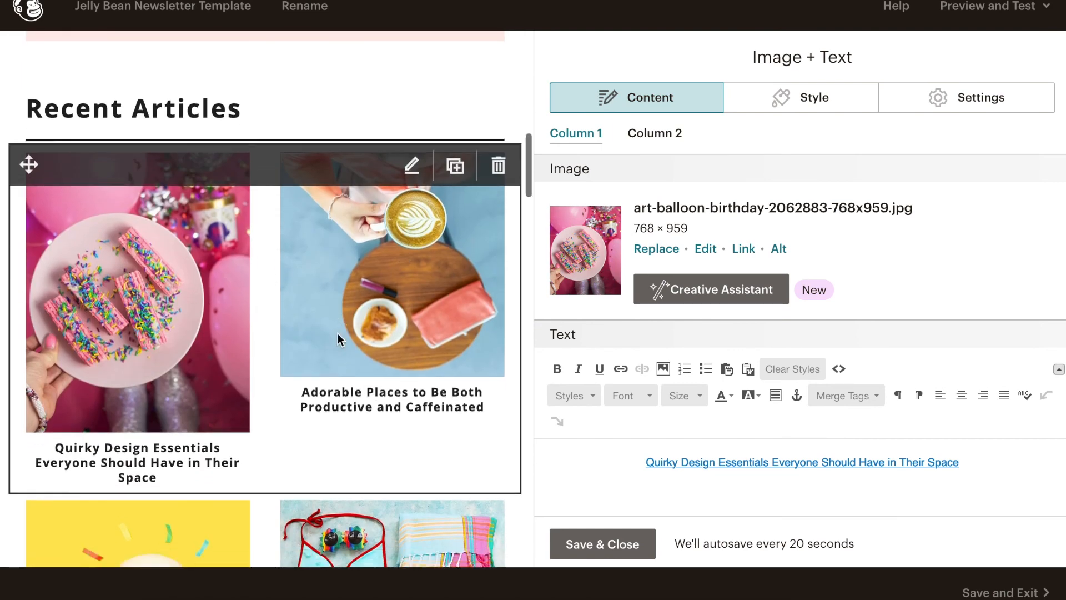
- Replace the second-column coffee photo under Recent Articles with the party-hat dog photo animal-canine-cute-545063.jpg
{"action": "scroll", "coordinate": [376, 355], "scroll_direction": "down", "scroll_amount": 3}
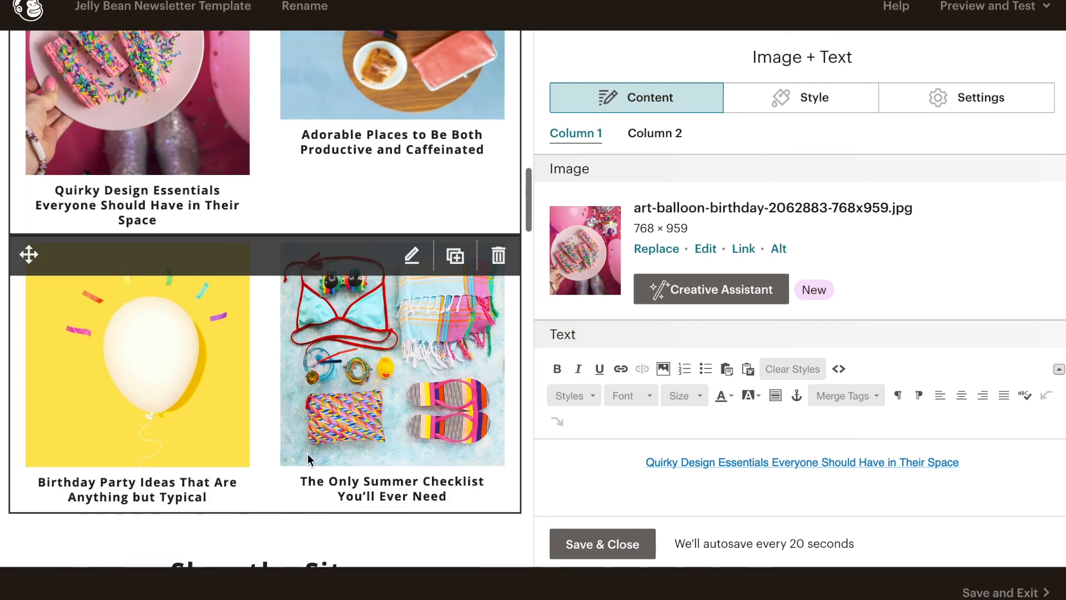
{"action": "scroll", "coordinate": [307, 454], "scroll_direction": "up", "scroll_amount": 5}
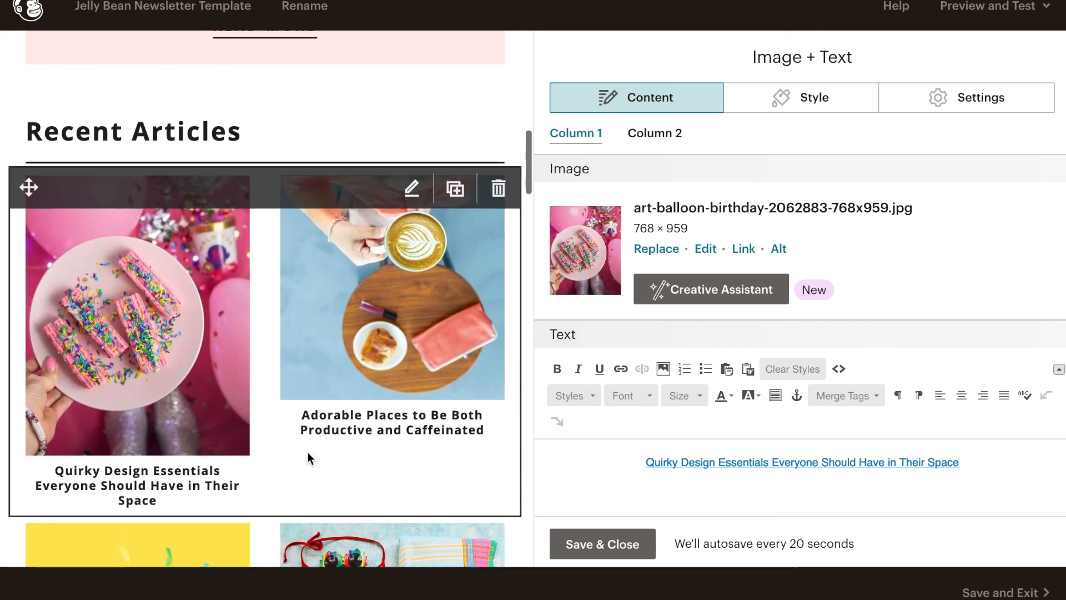
{"action": "left_click", "coordinate": [659, 134]}
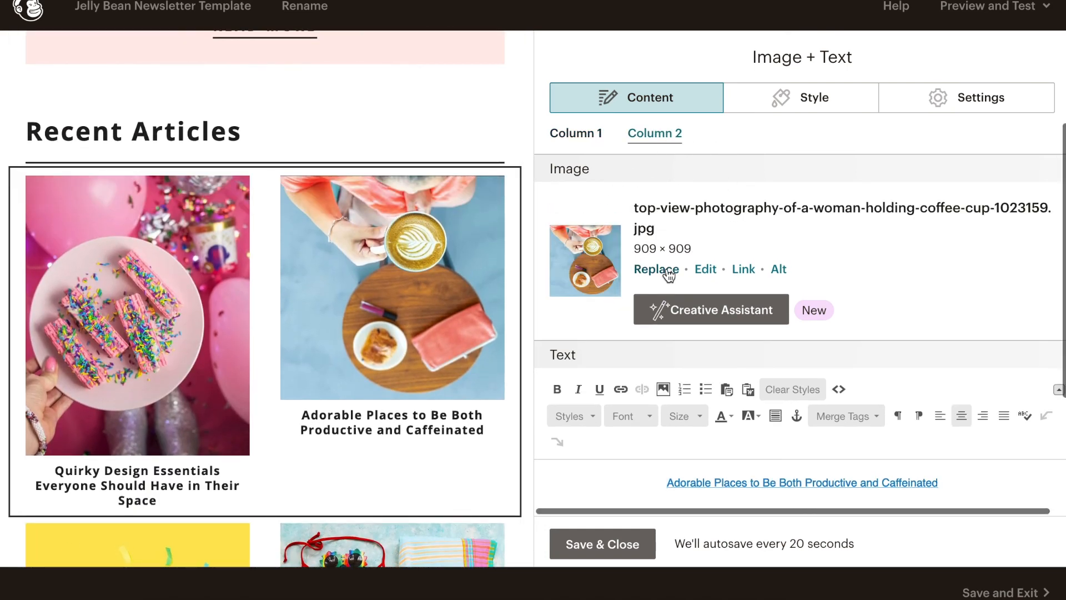
{"action": "left_click", "coordinate": [668, 269]}
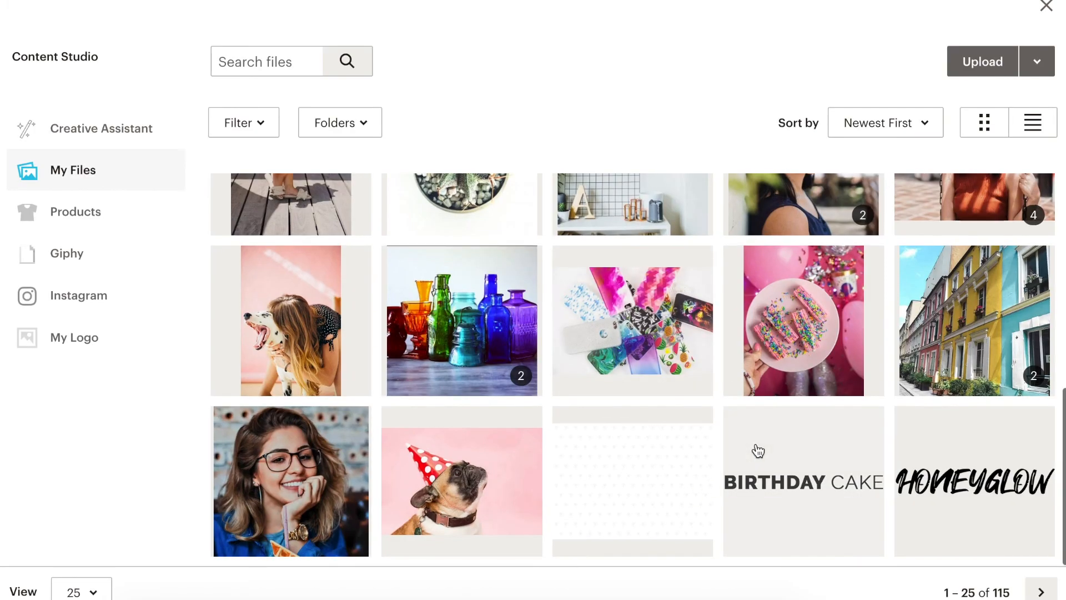
{"action": "scroll", "coordinate": [758, 450], "scroll_direction": "up", "scroll_amount": 3}
{"action": "scroll", "coordinate": [757, 450], "scroll_direction": "down", "scroll_amount": 3}
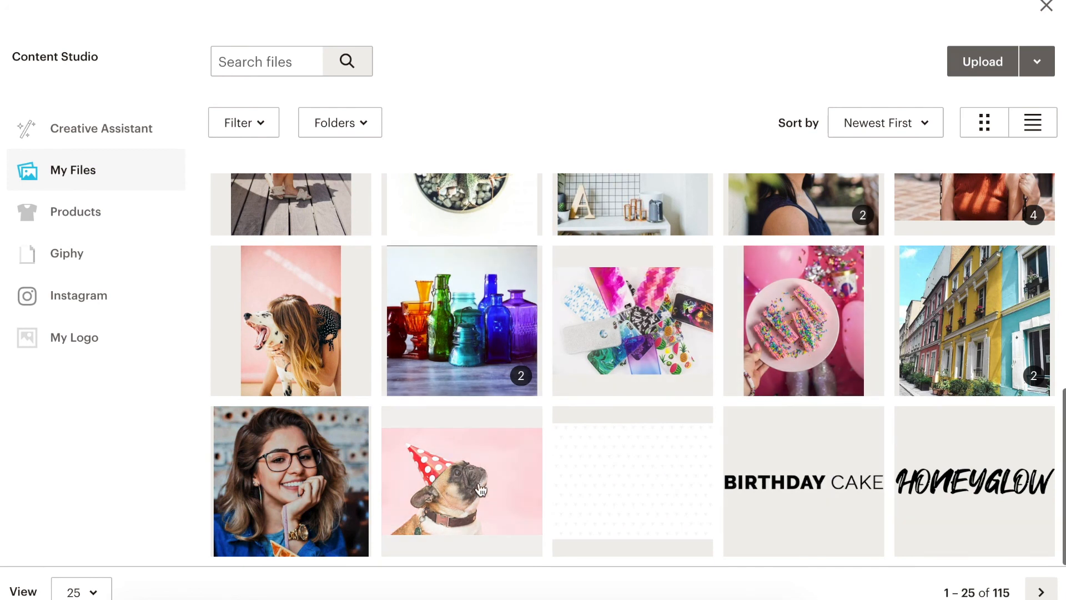
{"action": "left_click", "coordinate": [461, 499]}
{"action": "left_click", "coordinate": [1024, 62]}
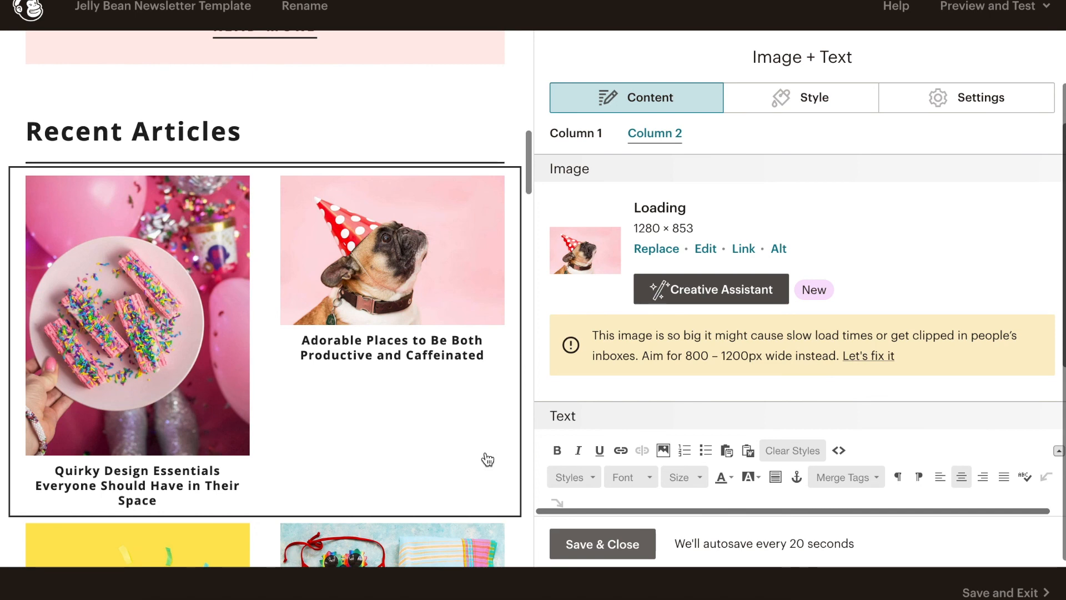
- Crop the first-column birthday cake photo to a 768 × 768 square, shift the crop slightly lower, and save it
{"action": "scroll", "coordinate": [488, 456], "scroll_direction": "down", "scroll_amount": 3}
{"action": "scroll", "coordinate": [294, 341], "scroll_direction": "up", "scroll_amount": 2}
{"action": "scroll", "coordinate": [438, 333], "scroll_direction": "up", "scroll_amount": 3}
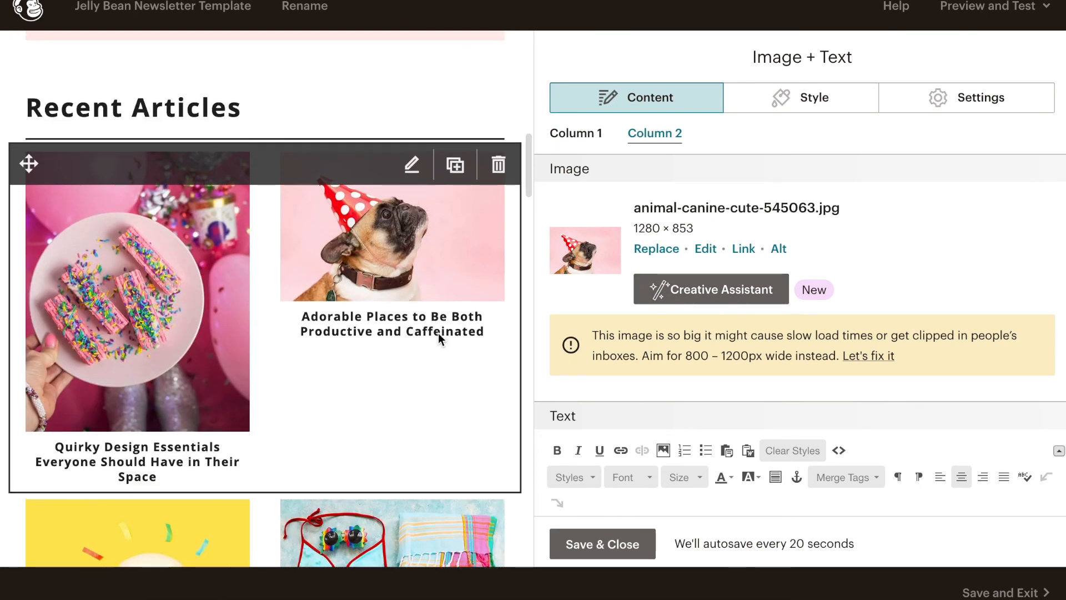
{"action": "scroll", "coordinate": [433, 333], "scroll_direction": "down", "scroll_amount": 3}
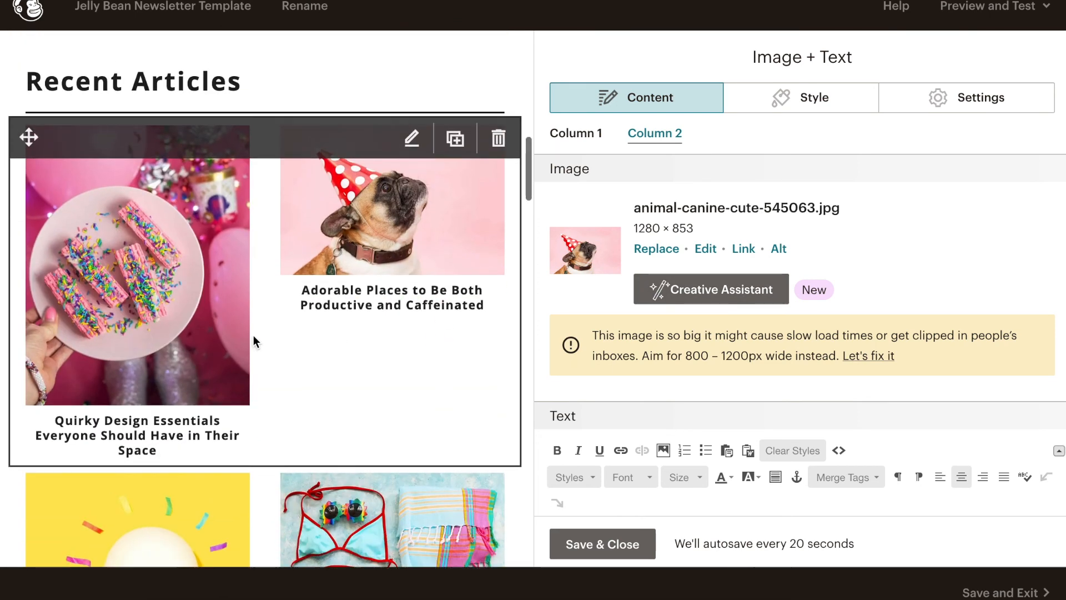
{"action": "scroll", "coordinate": [253, 335], "scroll_direction": "up", "scroll_amount": 2}
{"action": "scroll", "coordinate": [253, 335], "scroll_direction": "down", "scroll_amount": 3}
{"action": "left_click", "coordinate": [577, 134]}
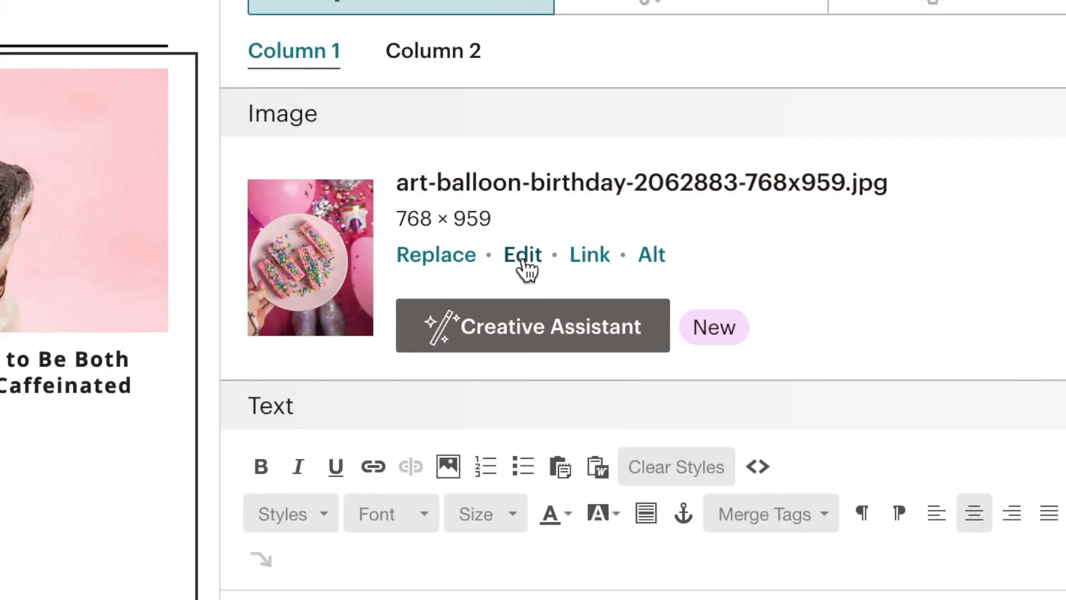
{"action": "left_click", "coordinate": [523, 257]}
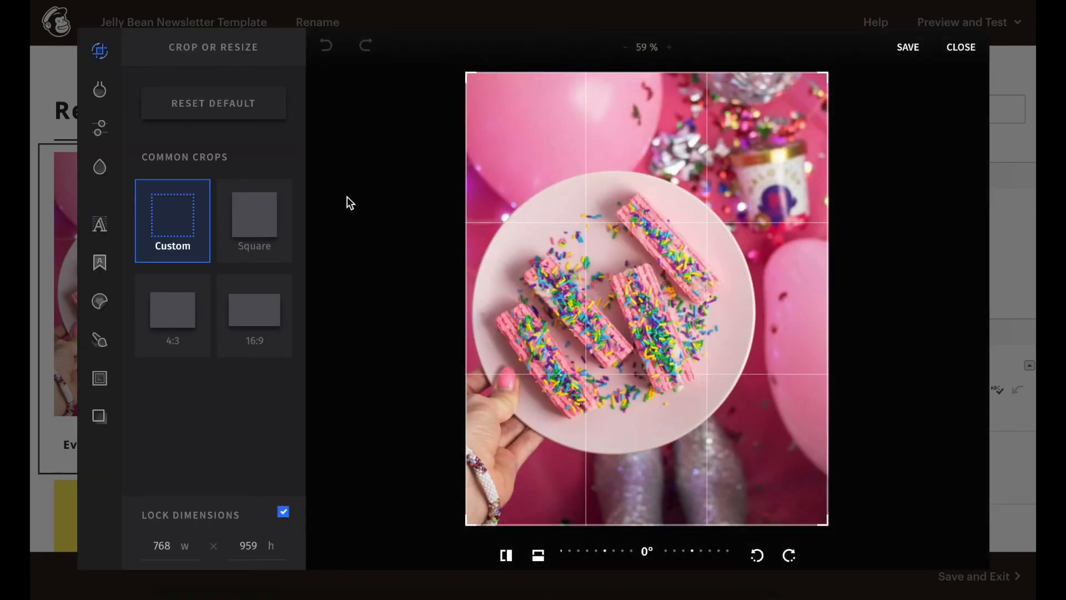
{"action": "left_click", "coordinate": [260, 225]}
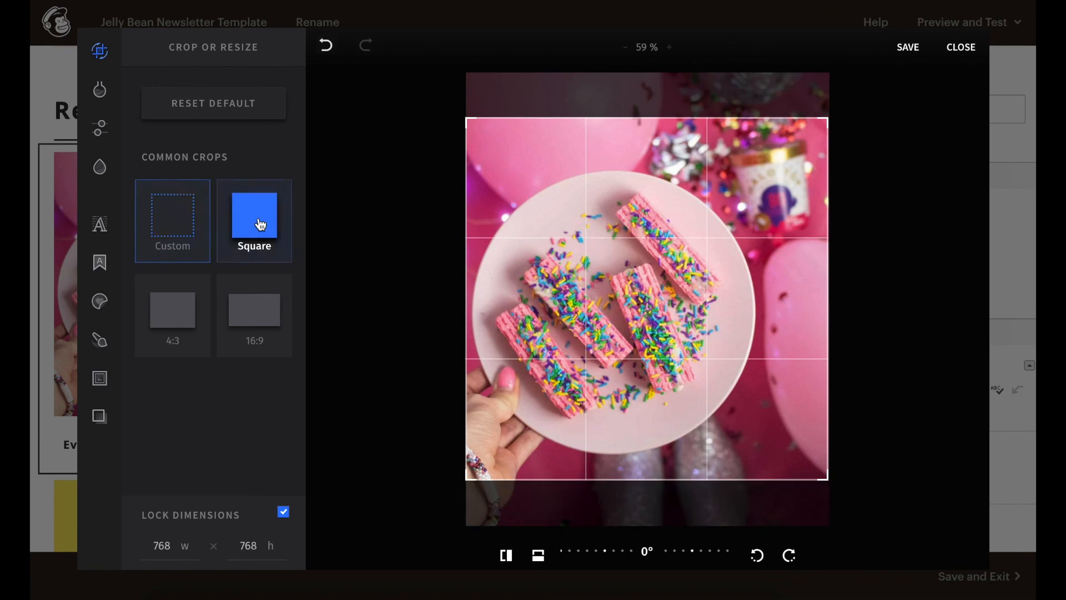
{"action": "left_click_drag", "start_coordinate": [724, 228], "coordinate": [721, 252]}
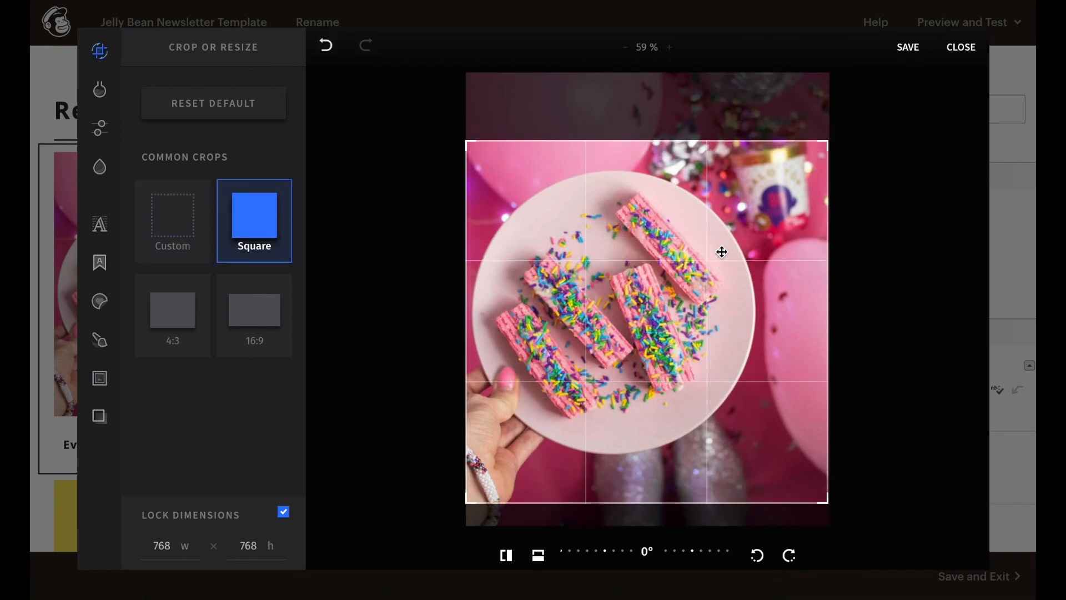
{"action": "left_click", "coordinate": [912, 46]}
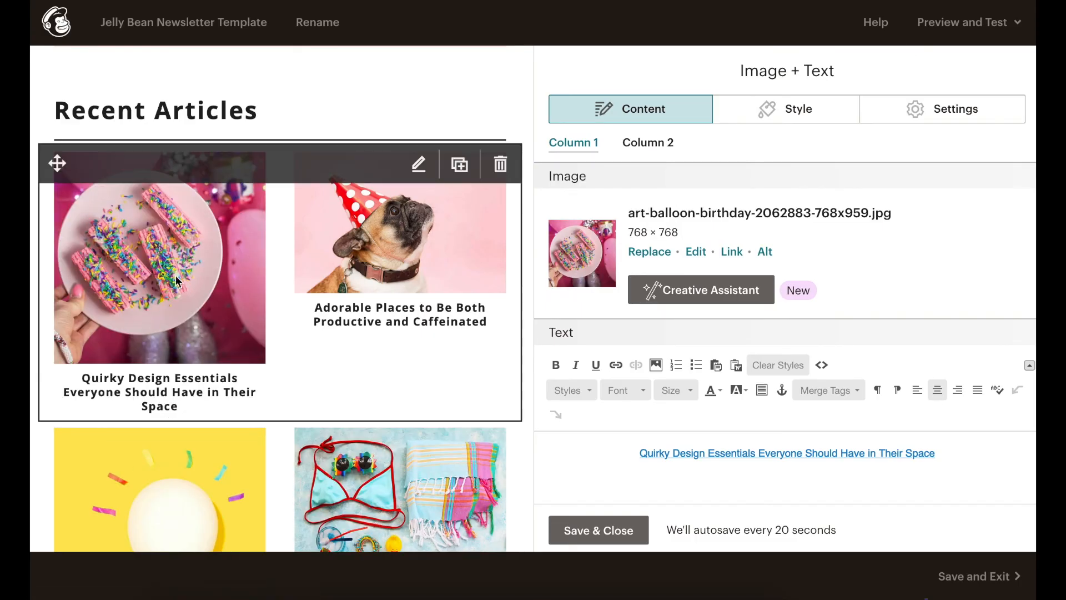
- Crop the second-column dog photo to an 853 × 853 square framing the head and party hat, and save it
{"action": "left_click", "coordinate": [644, 145]}
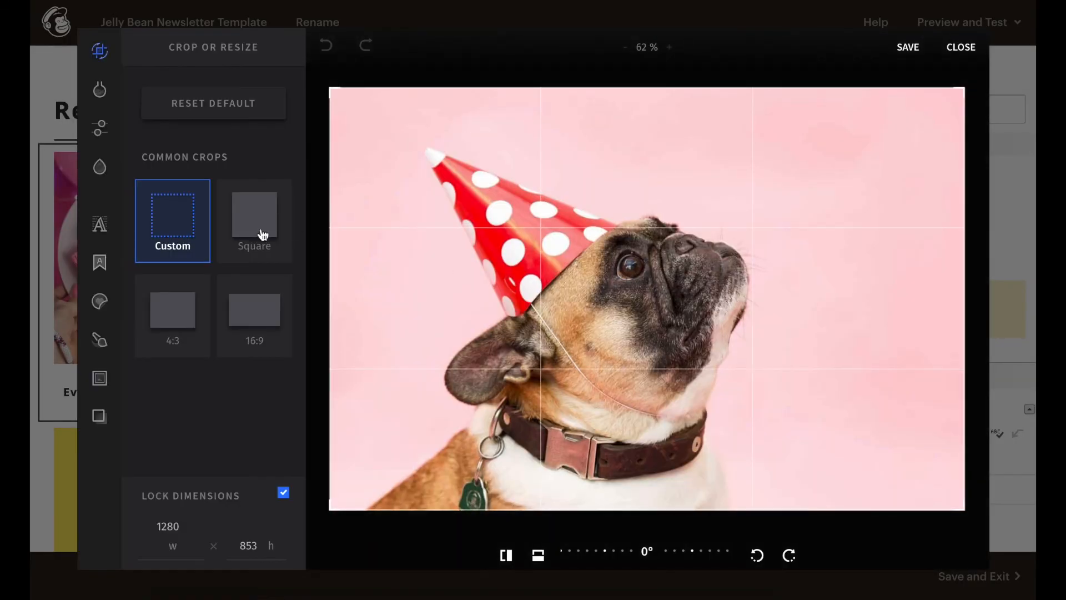
{"action": "left_click", "coordinate": [251, 222]}
{"action": "left_click_drag", "start_coordinate": [655, 245], "coordinate": [603, 252]}
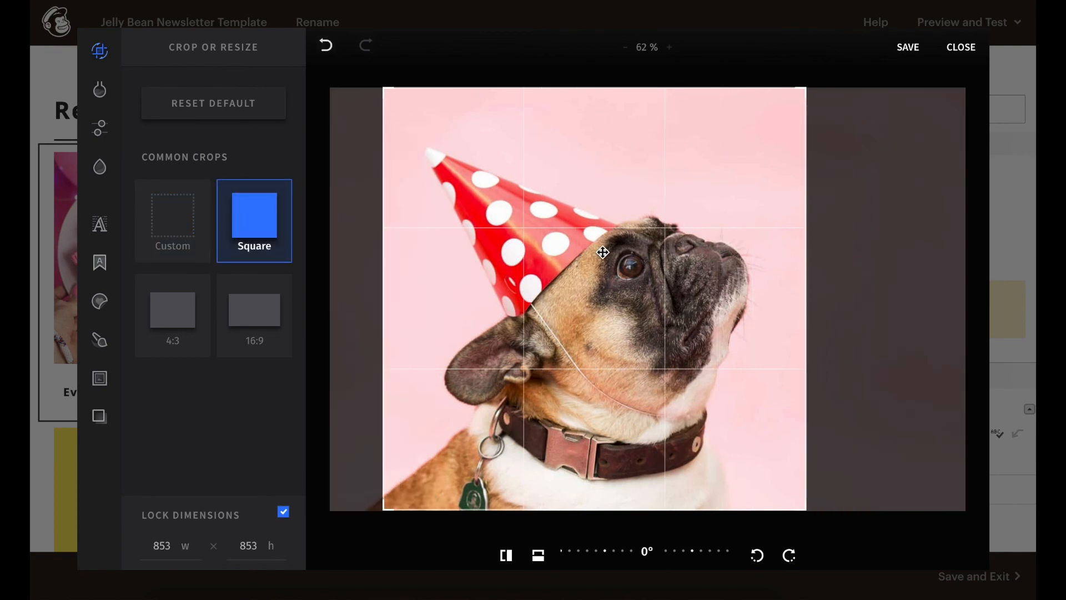
{"action": "left_click", "coordinate": [911, 47]}
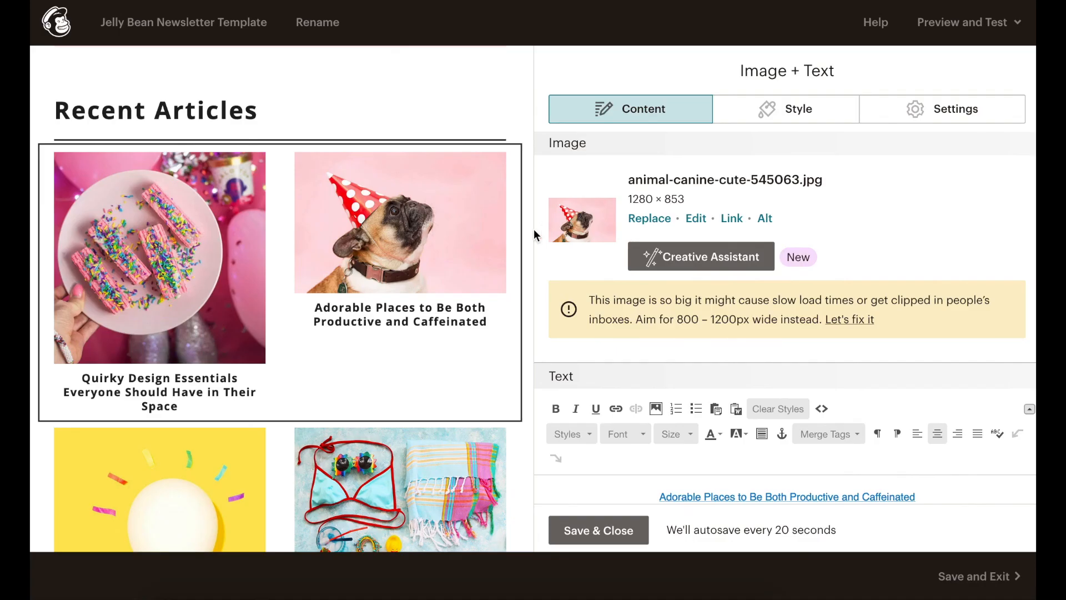